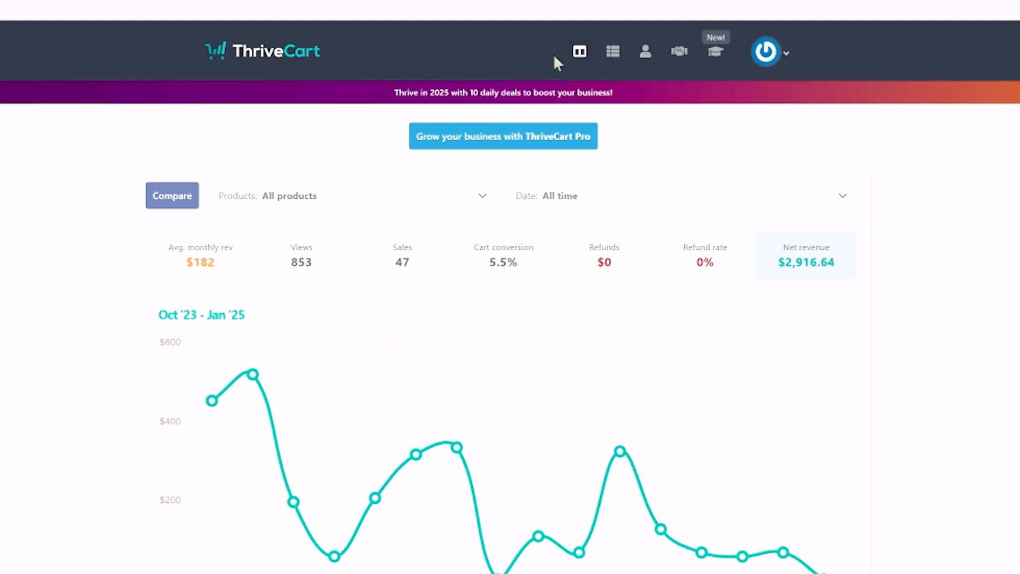
Look through the products list, the transactions page with its date-range options, the affiliate section and the Learn section
click(614, 53)
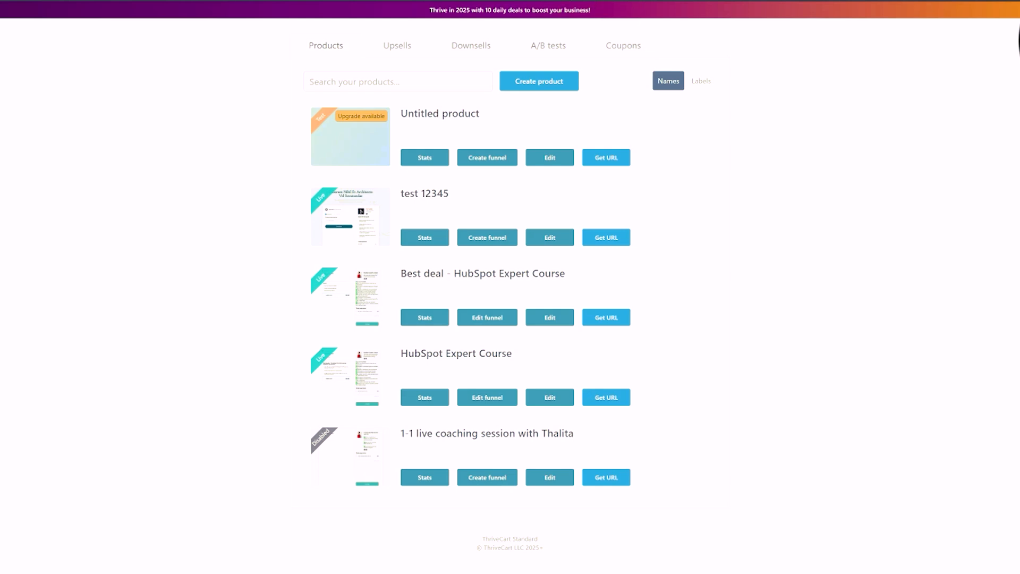
click(628, 1)
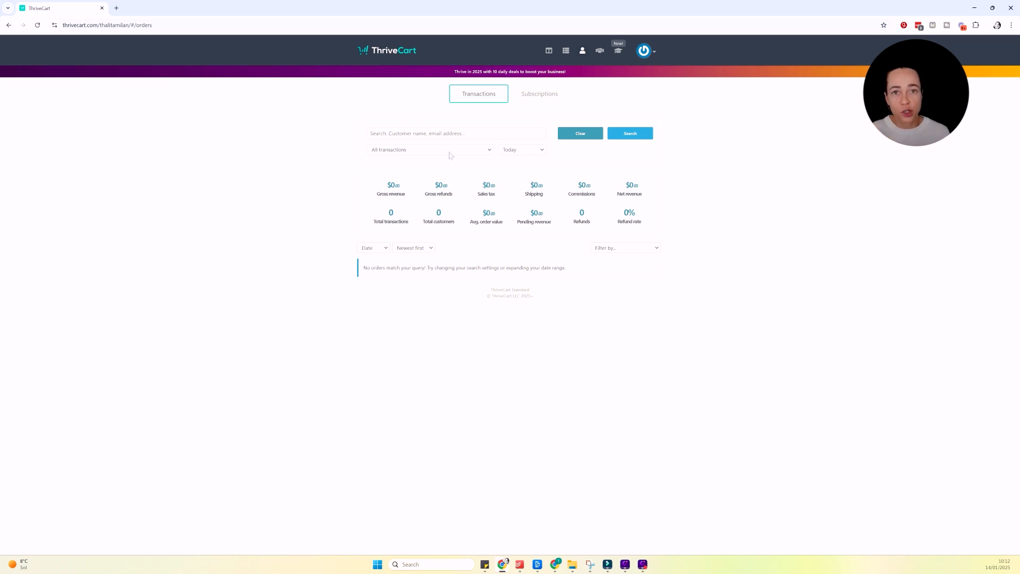
click(512, 150)
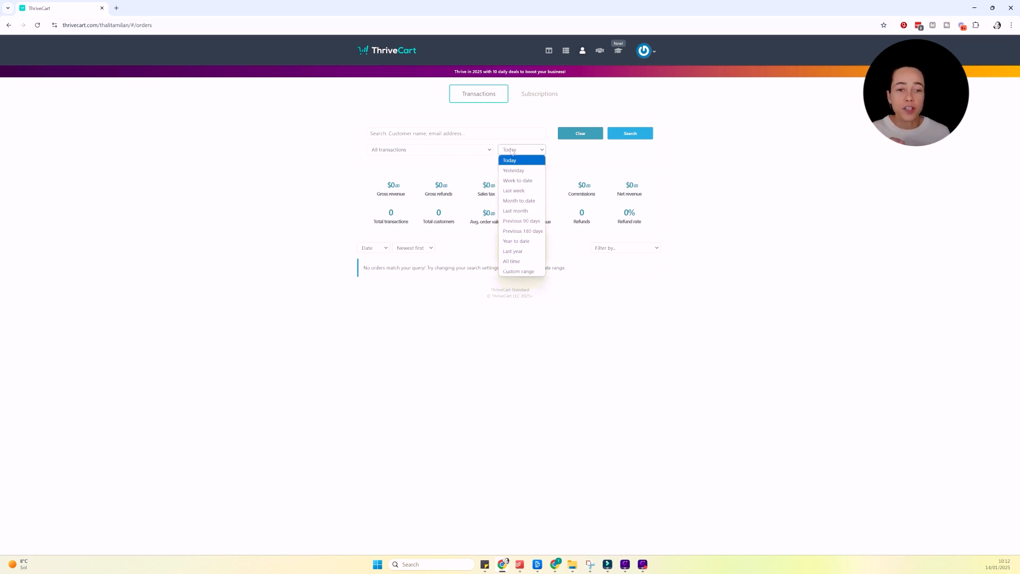
click(712, 161)
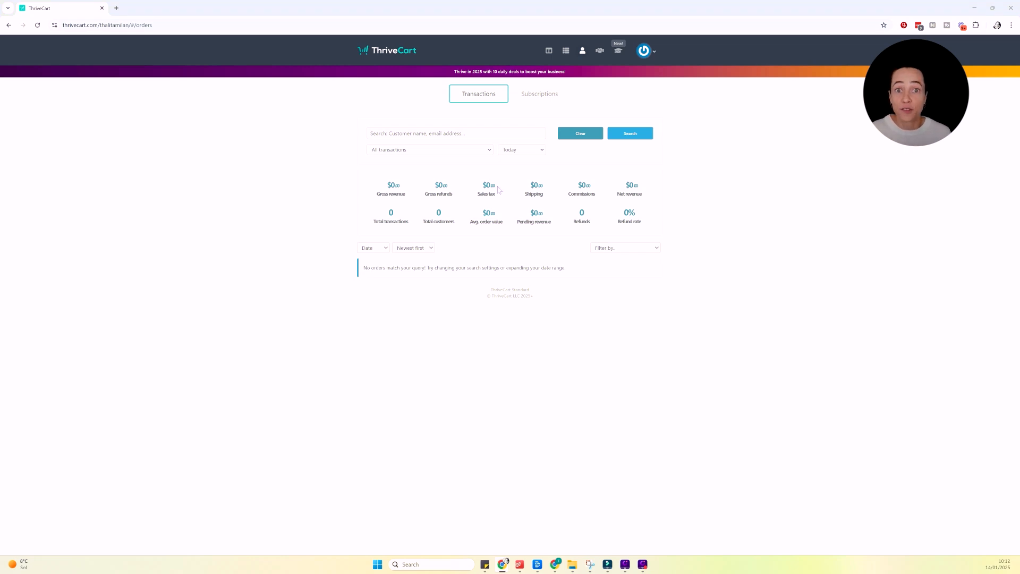
click(601, 52)
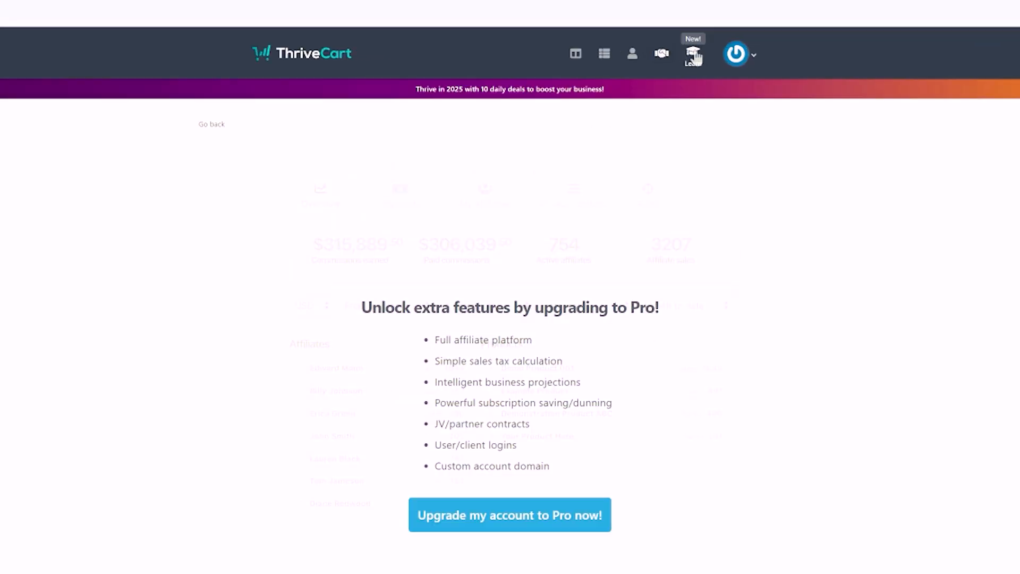
click(694, 54)
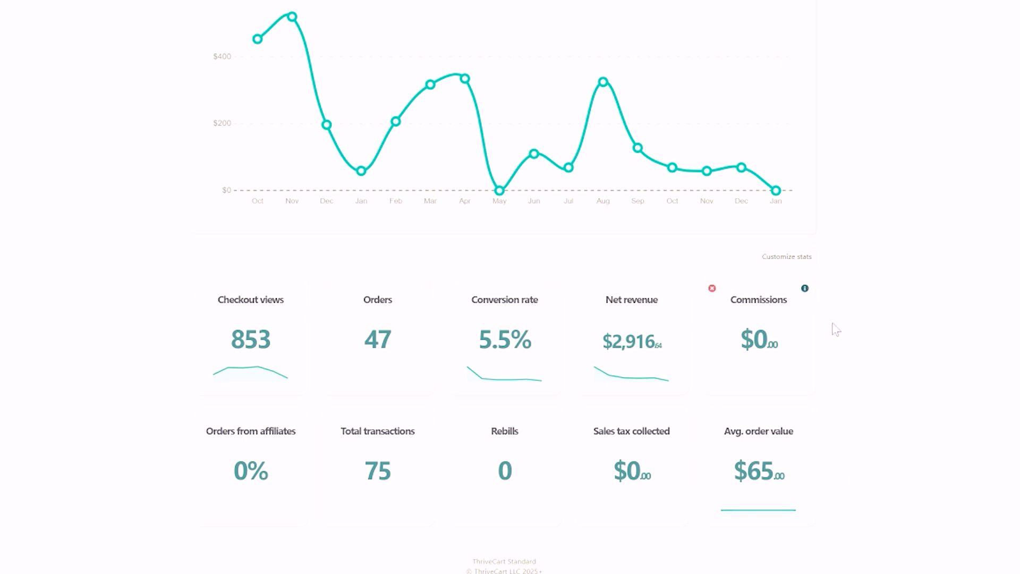
Add the Total customers sales stat to the dashboard metrics, save, and check the stat cards
click(791, 257)
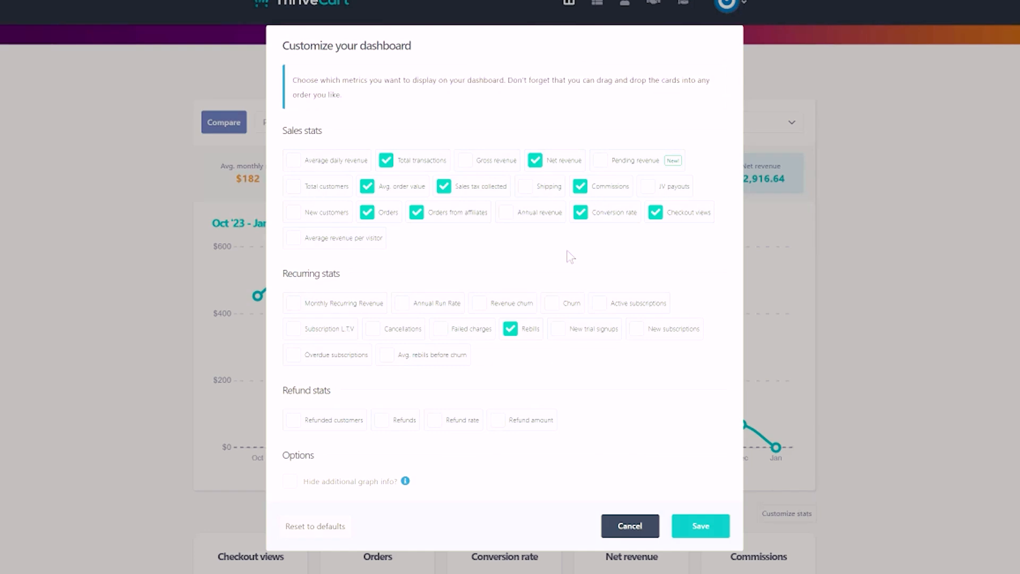
click(294, 189)
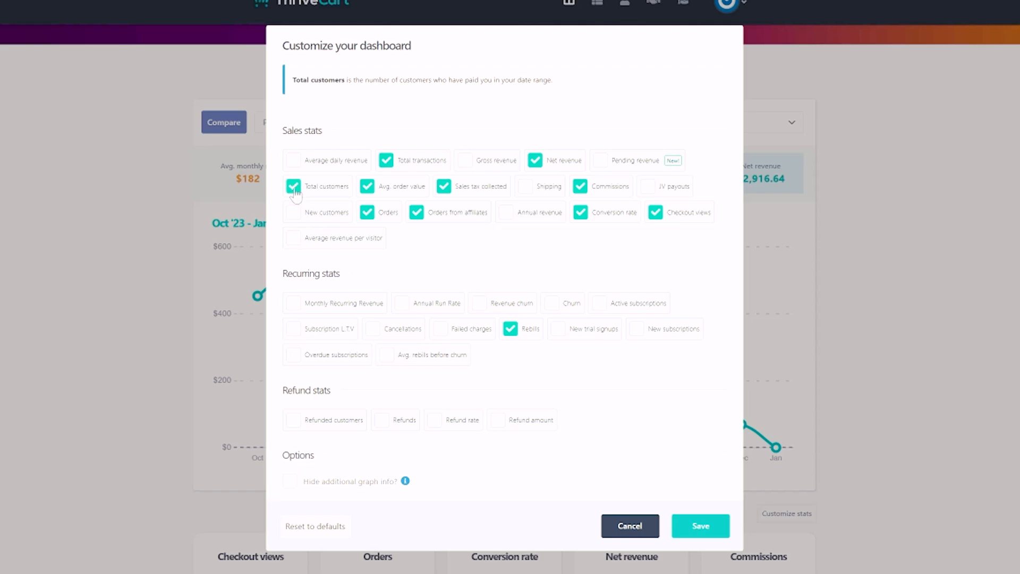
click(701, 524)
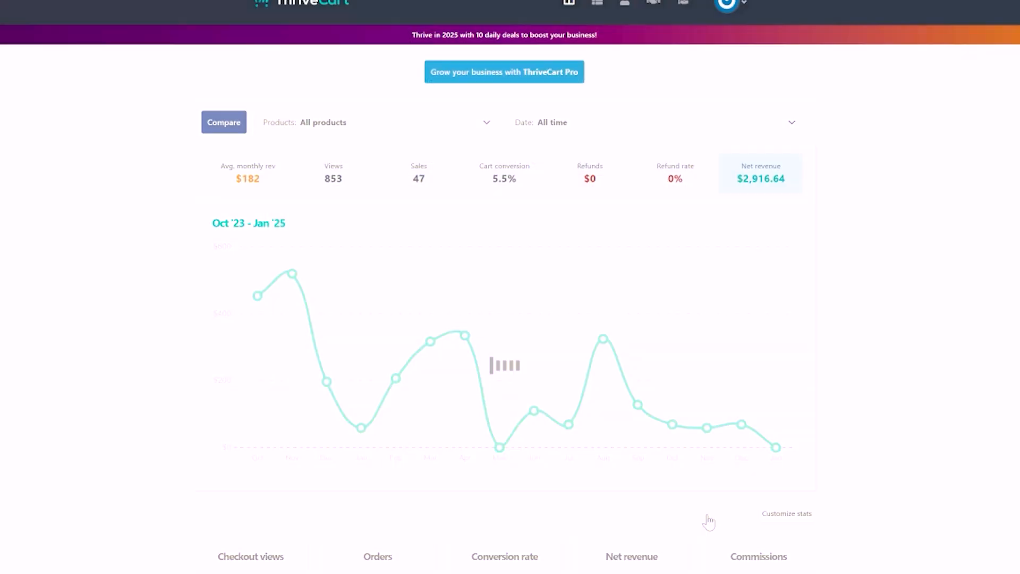
scroll(712, 336, down, 6)
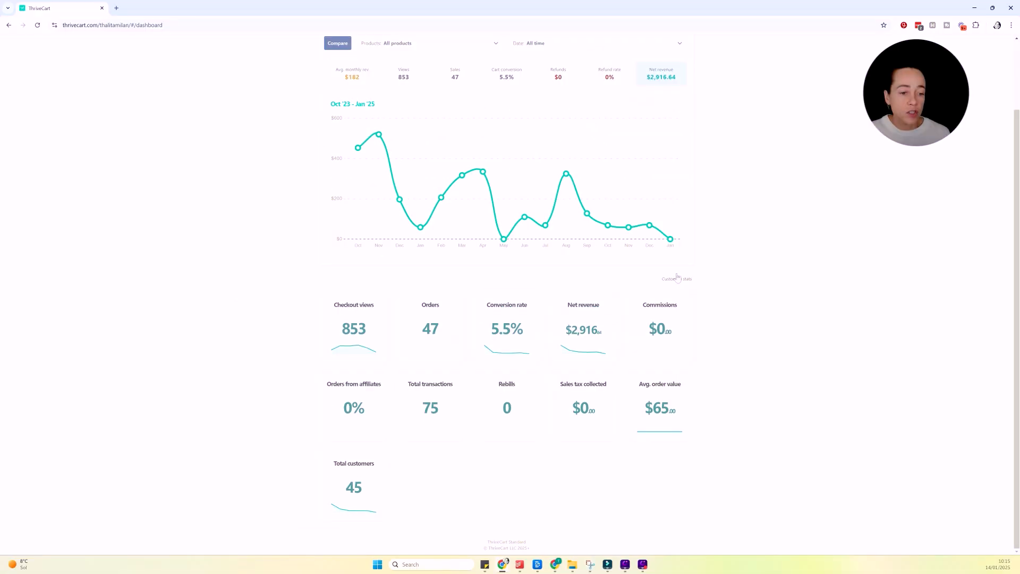
click(678, 278)
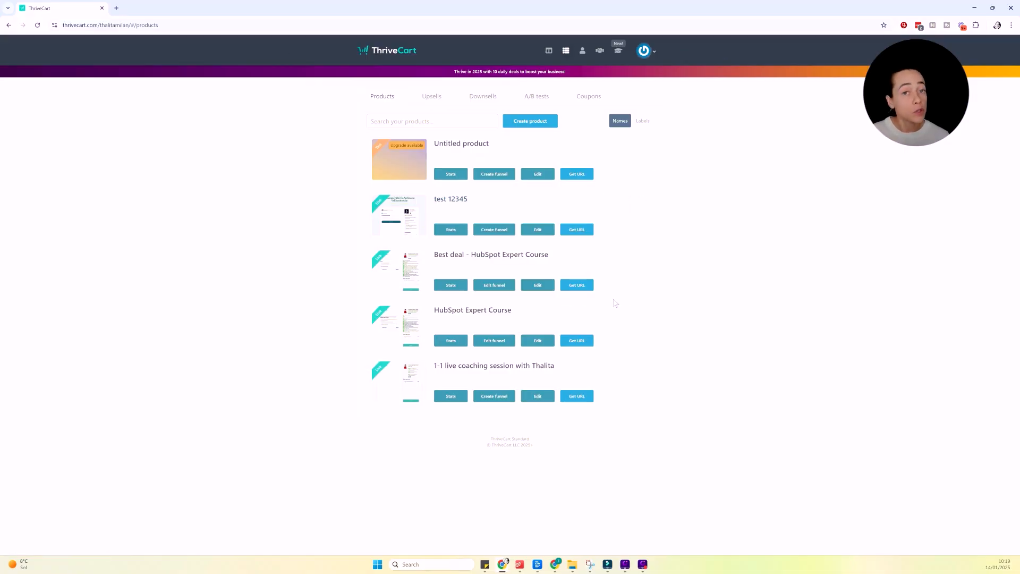
Create a new product of the Digital type after comparing it with the Physical type
click(530, 121)
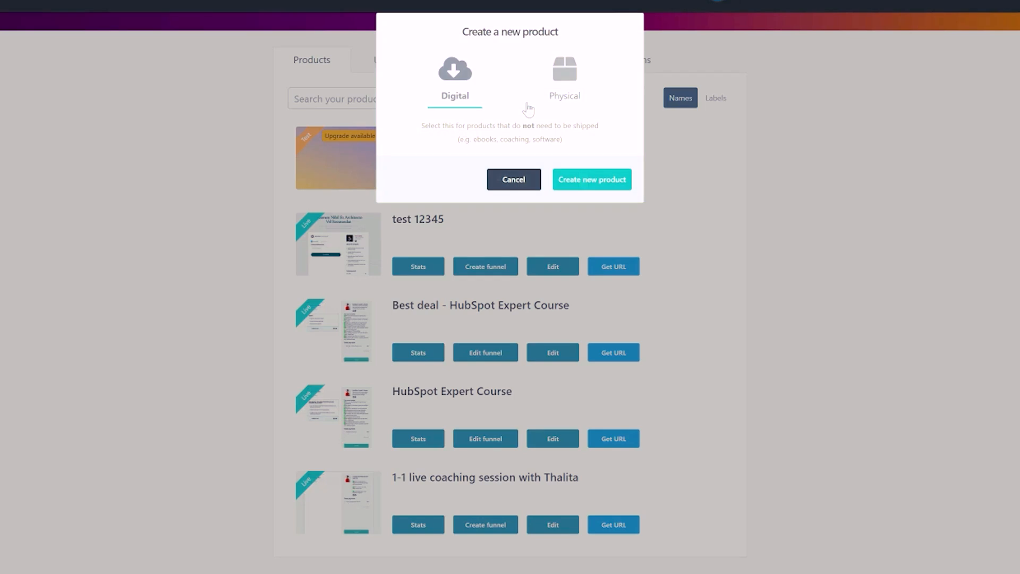
click(576, 111)
click(452, 121)
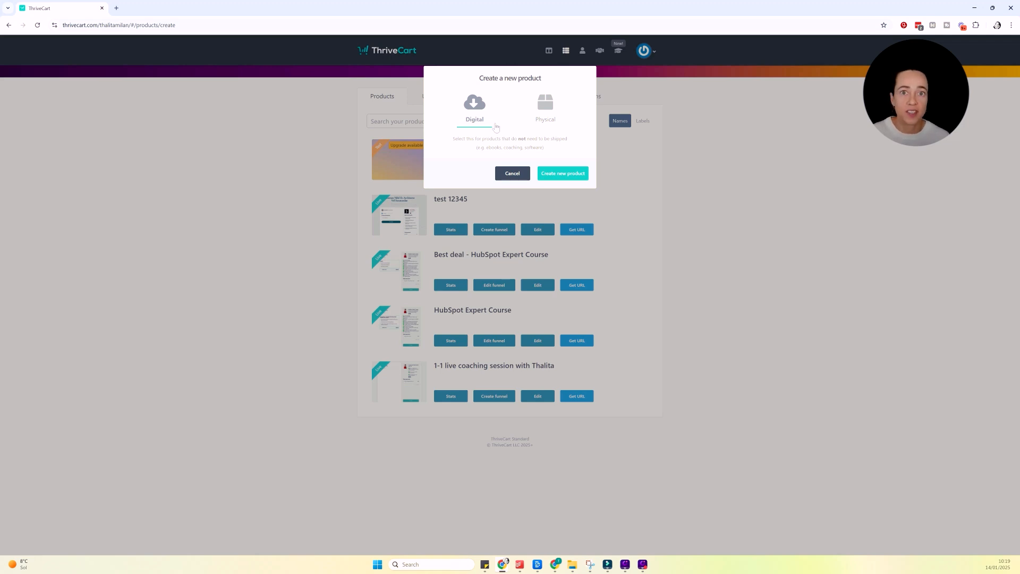
click(546, 116)
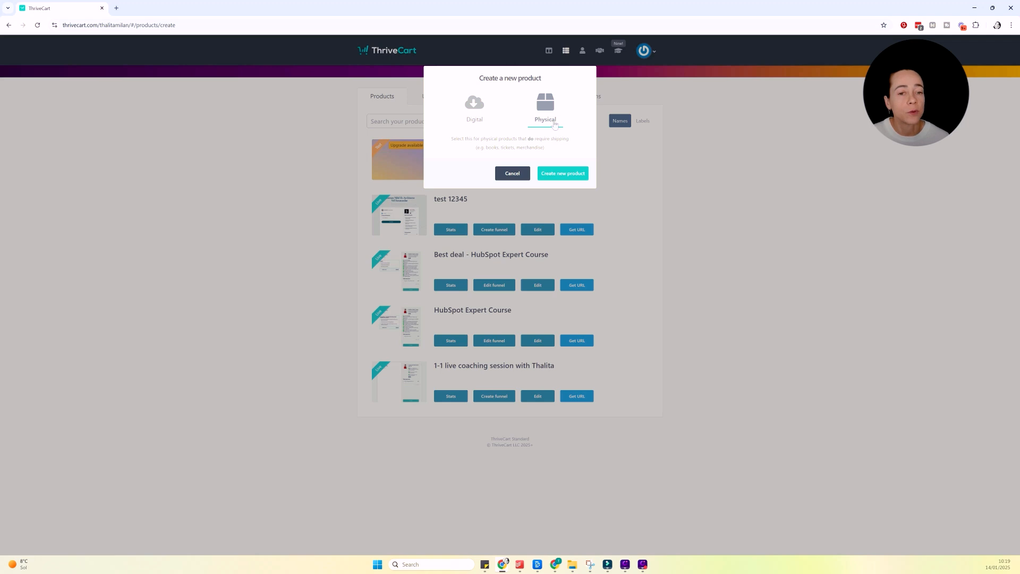
click(477, 106)
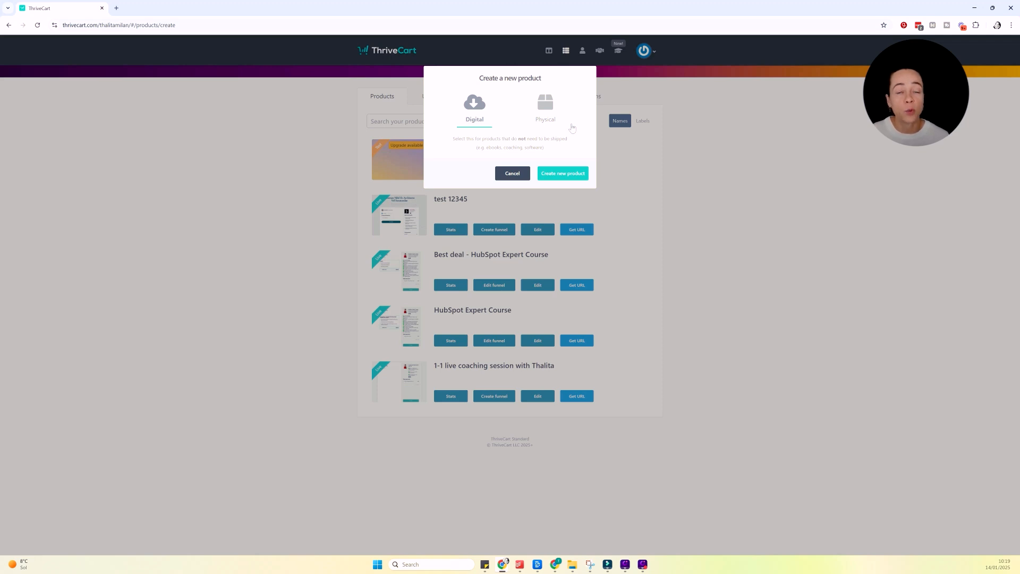
click(552, 178)
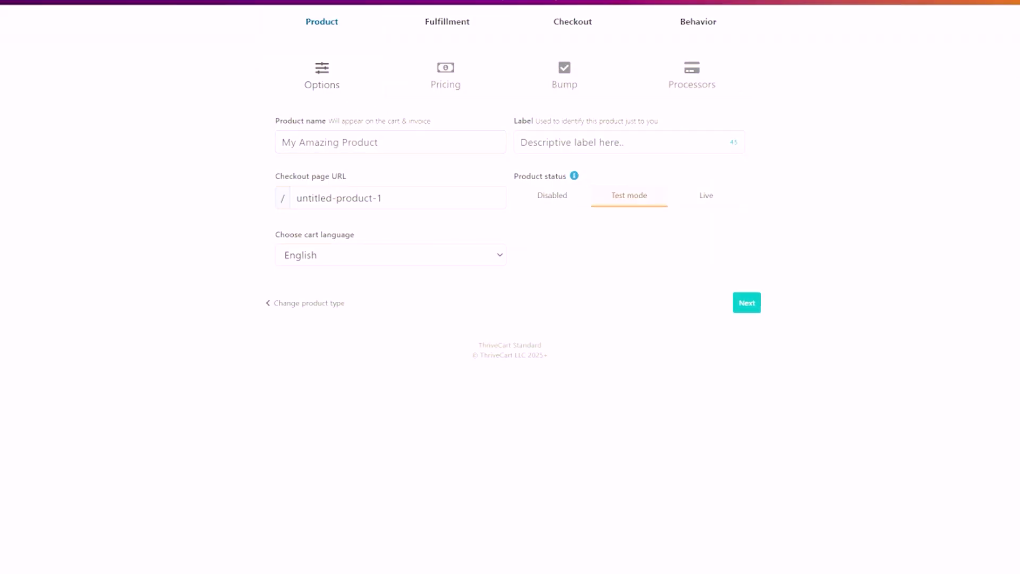
Name the product "Introduction to Calisthenics Training", keep English as the cart language, and continue to the pricing options
click(353, 143)
text(Introduction to Calisthenics Training)
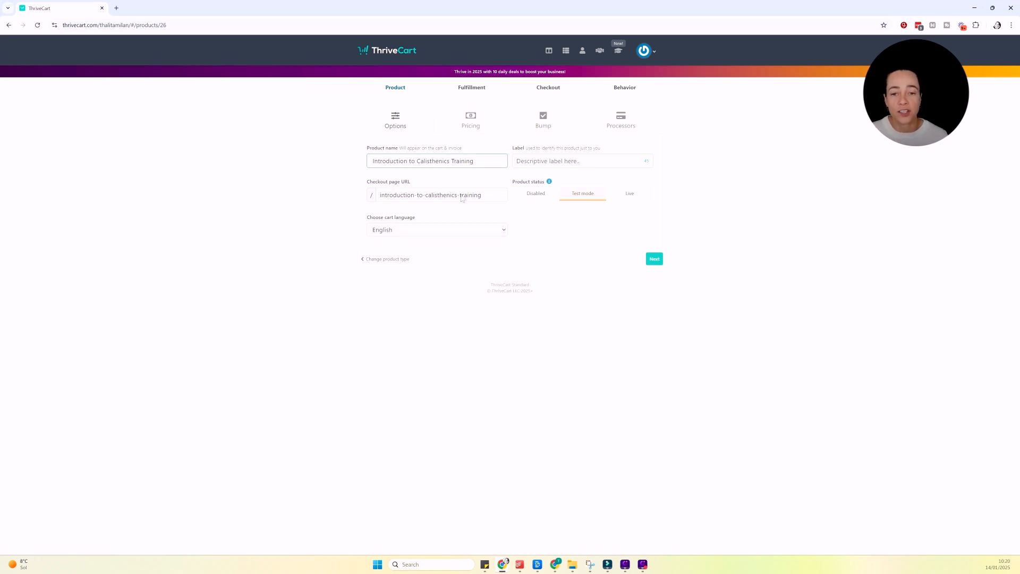
click(441, 236)
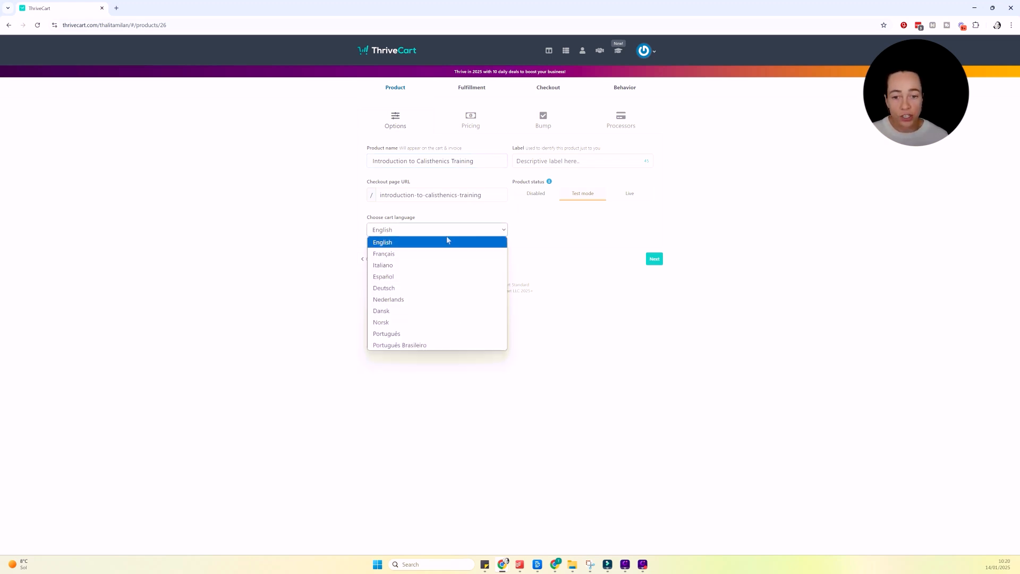
click(336, 203)
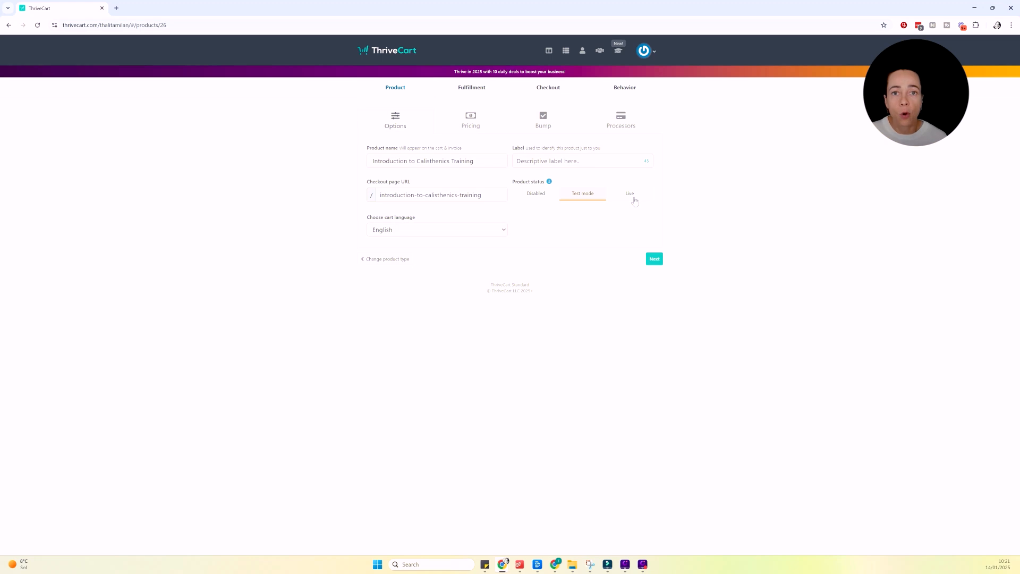
click(654, 258)
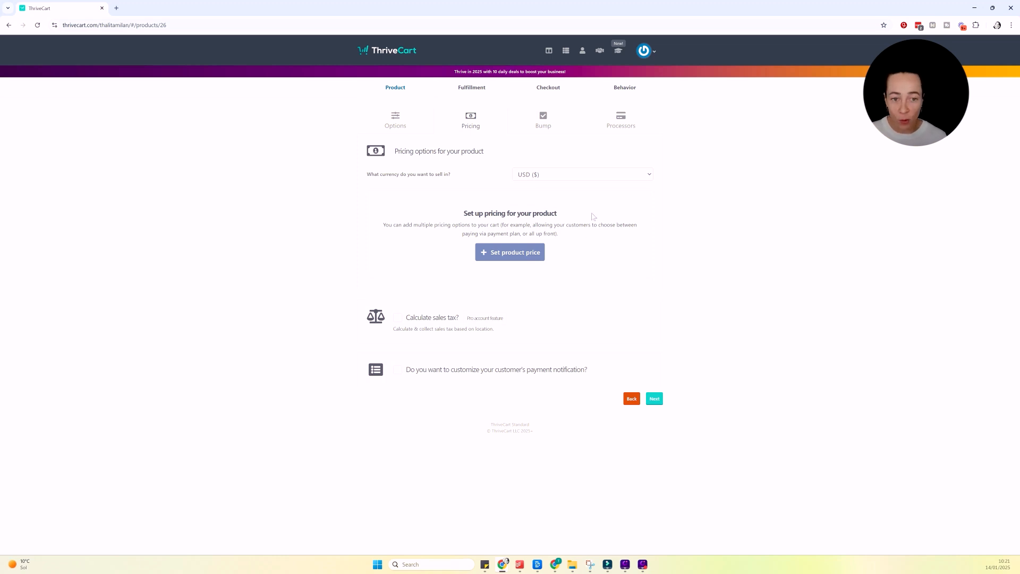
Keep USD as the selling currency and set the product's one-time fee to $100
click(548, 175)
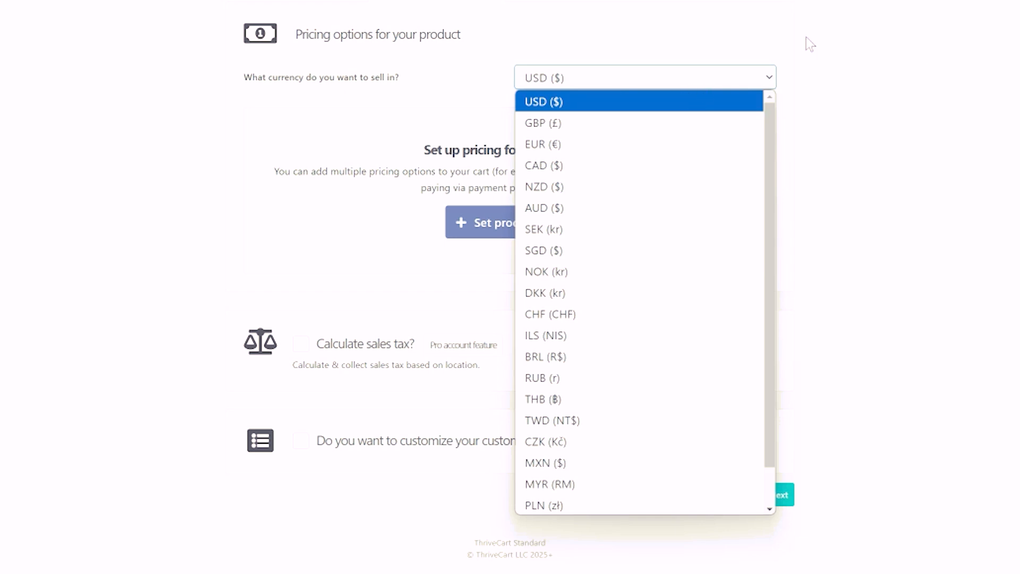
drag(769, 229, 757, 138)
click(921, 90)
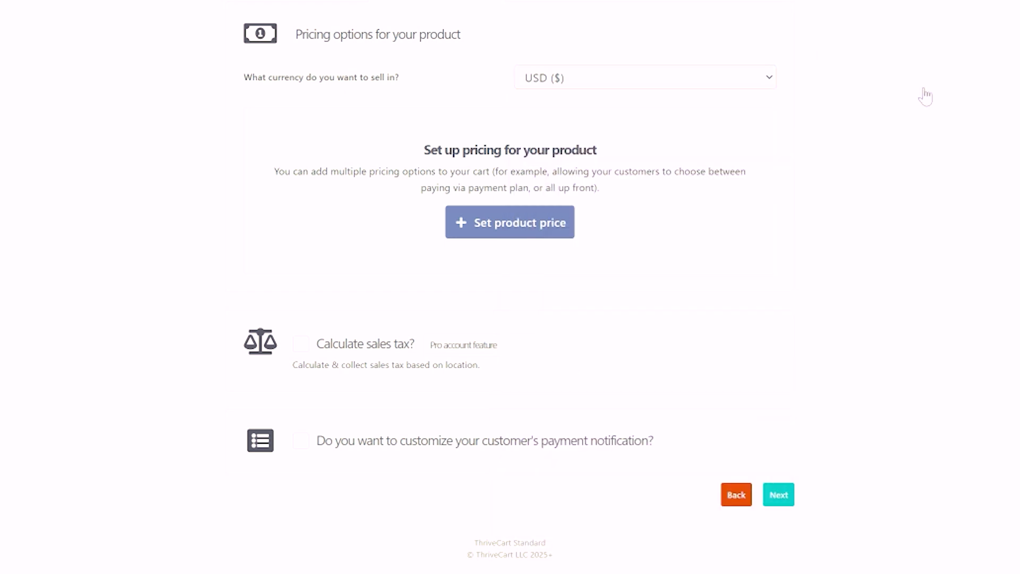
click(548, 232)
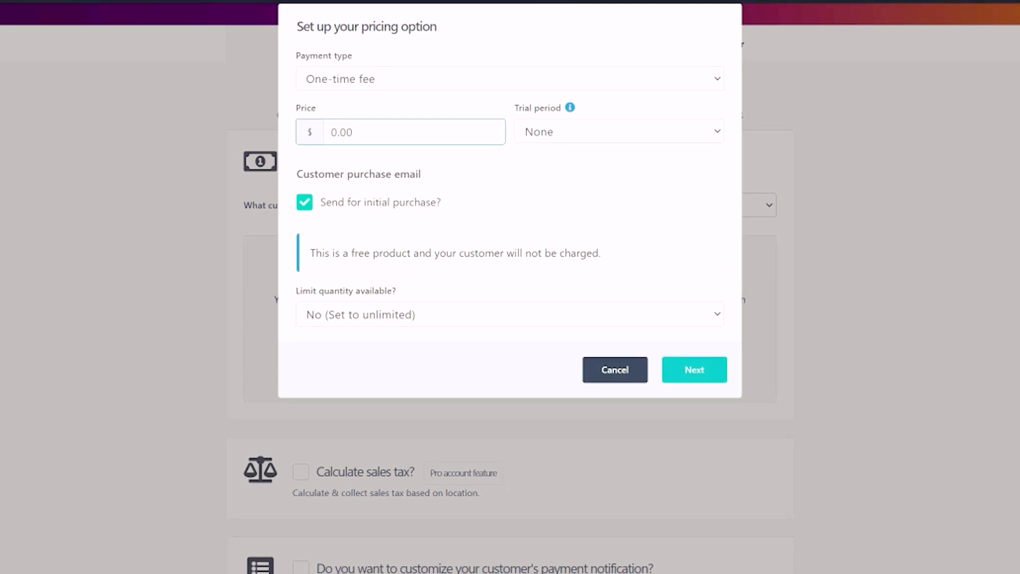
text(100)
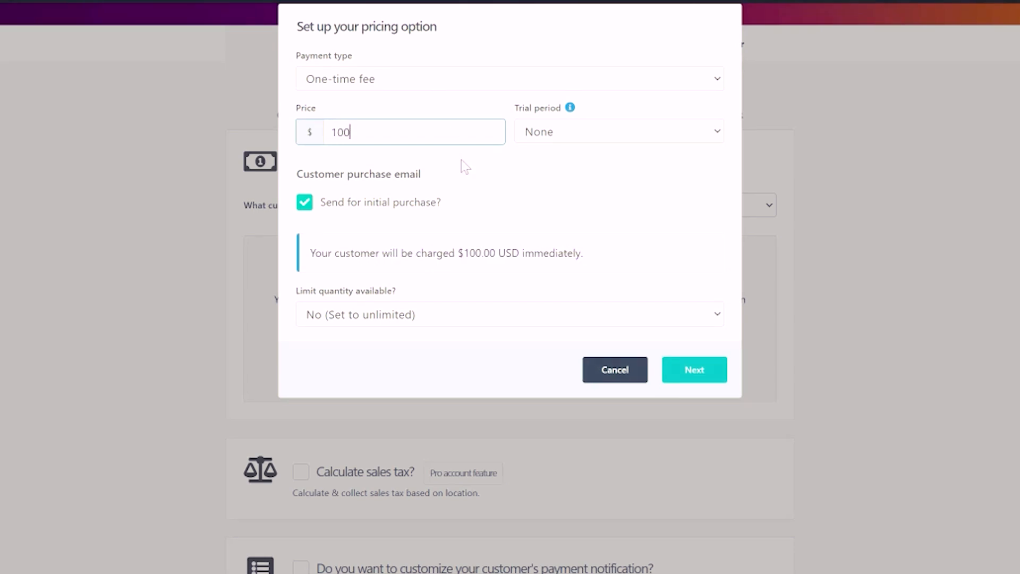
Try the Split pay and Pay your own price payment types, and return to One-time fee
click(552, 77)
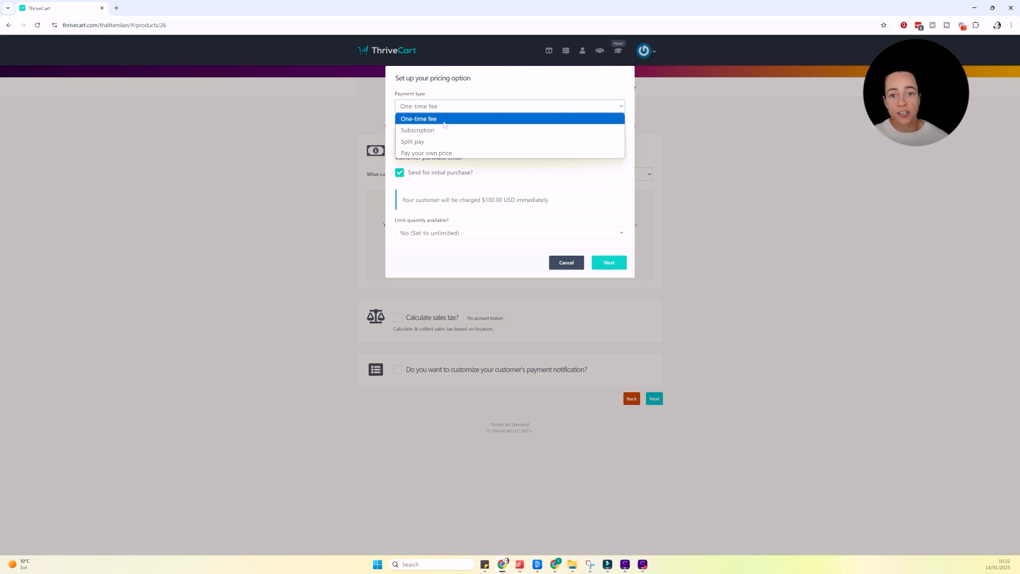
click(432, 141)
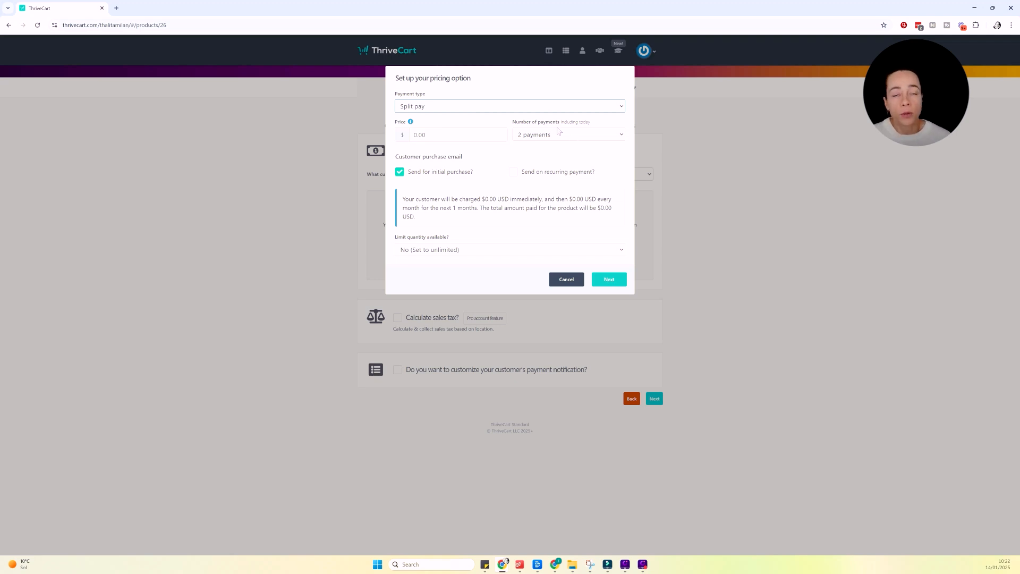
click(485, 107)
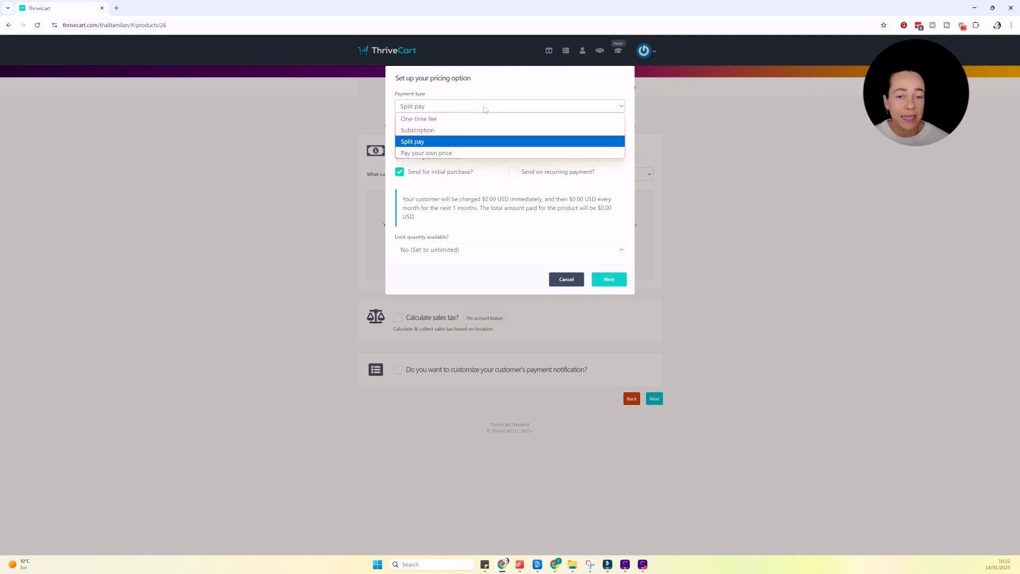
click(476, 154)
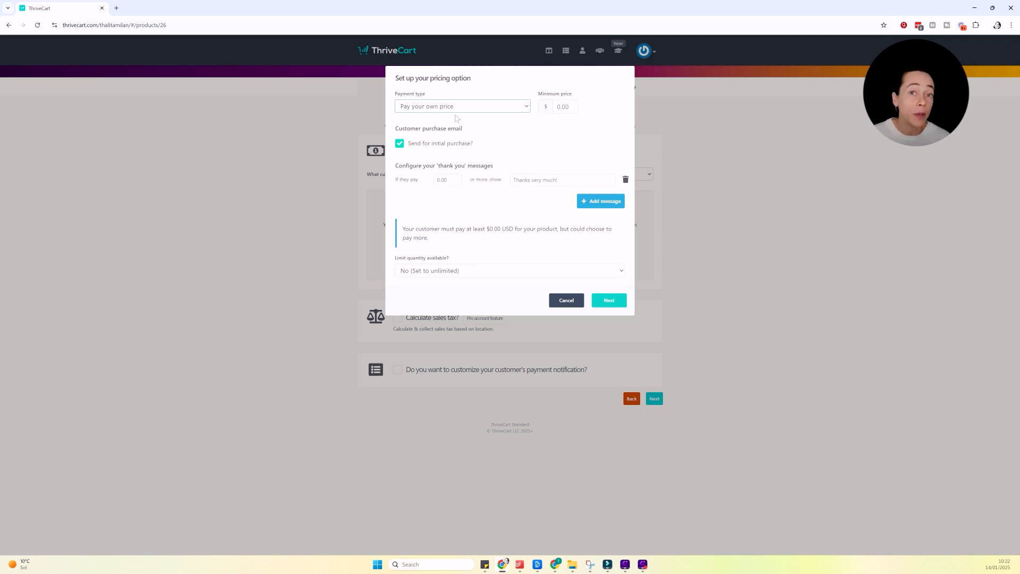
click(499, 108)
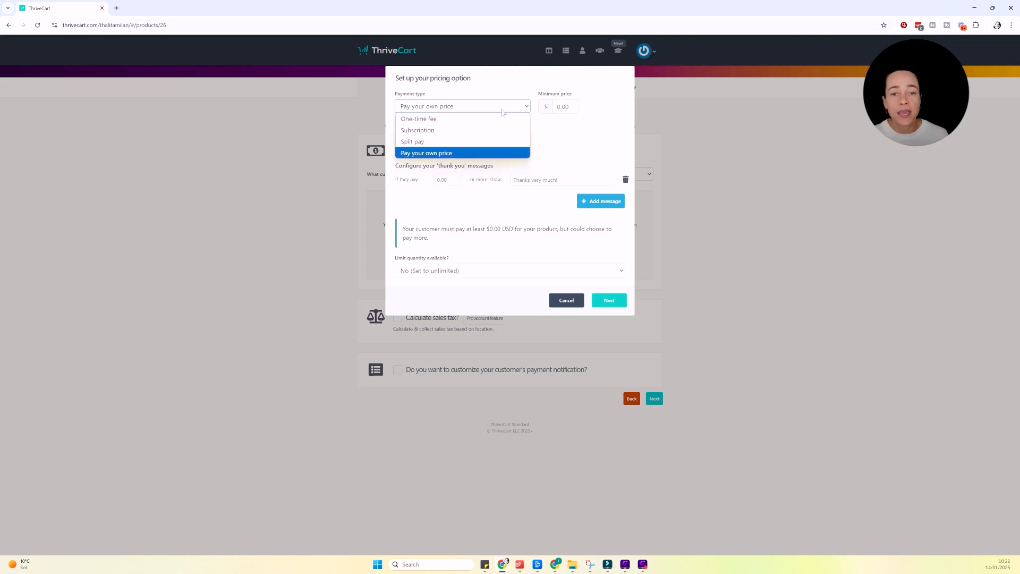
click(442, 118)
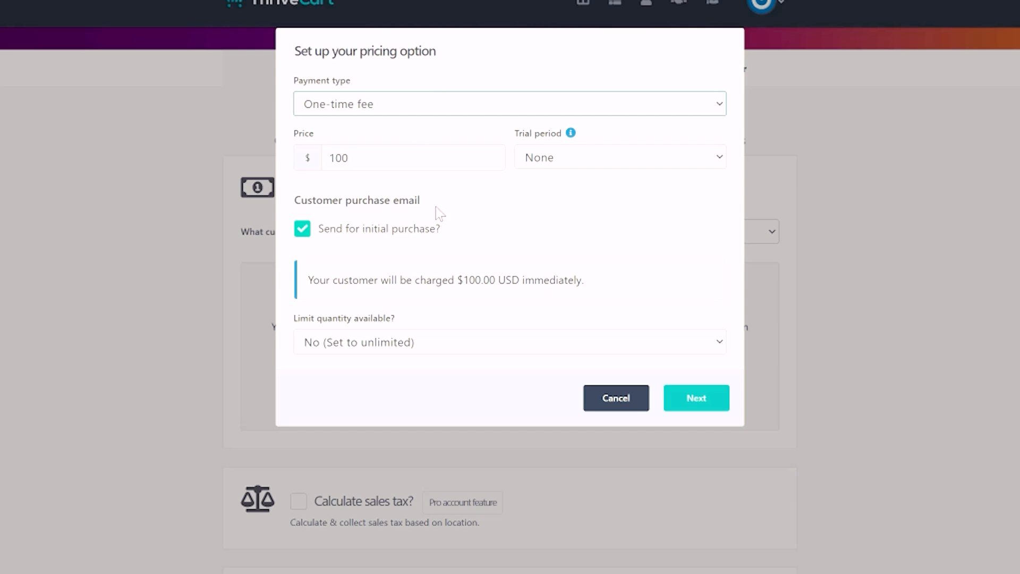
Try toggling the initial purchase email and limiting the quantity to 100, returning to an enabled email and unlimited quantity
click(307, 234)
click(307, 235)
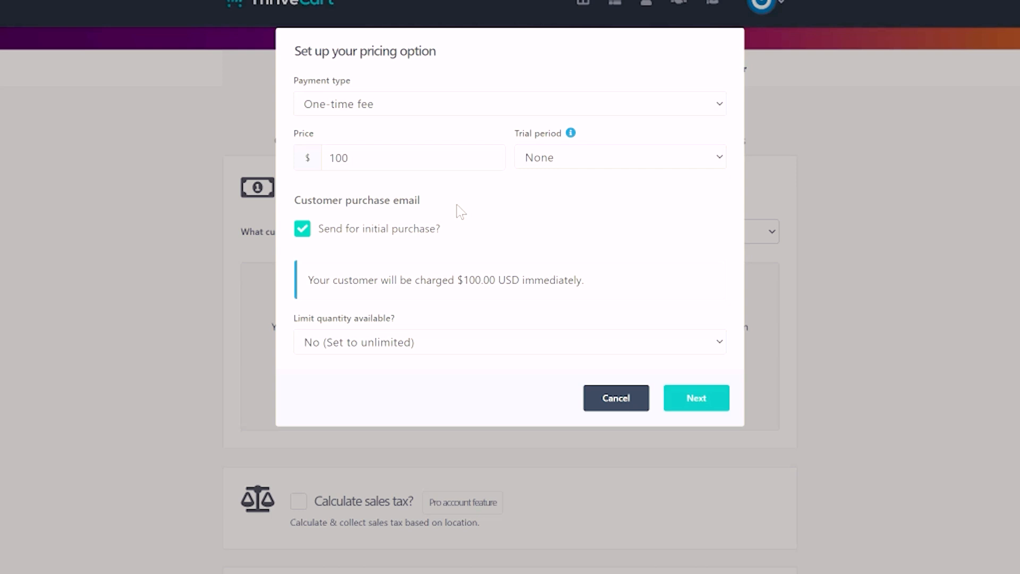
click(439, 340)
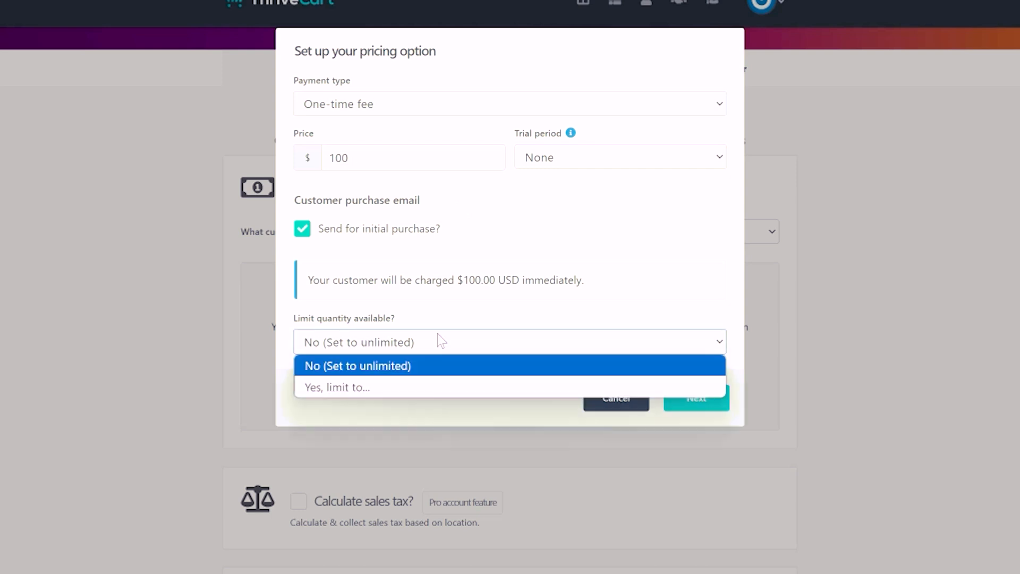
click(377, 392)
click(590, 342)
text(100)
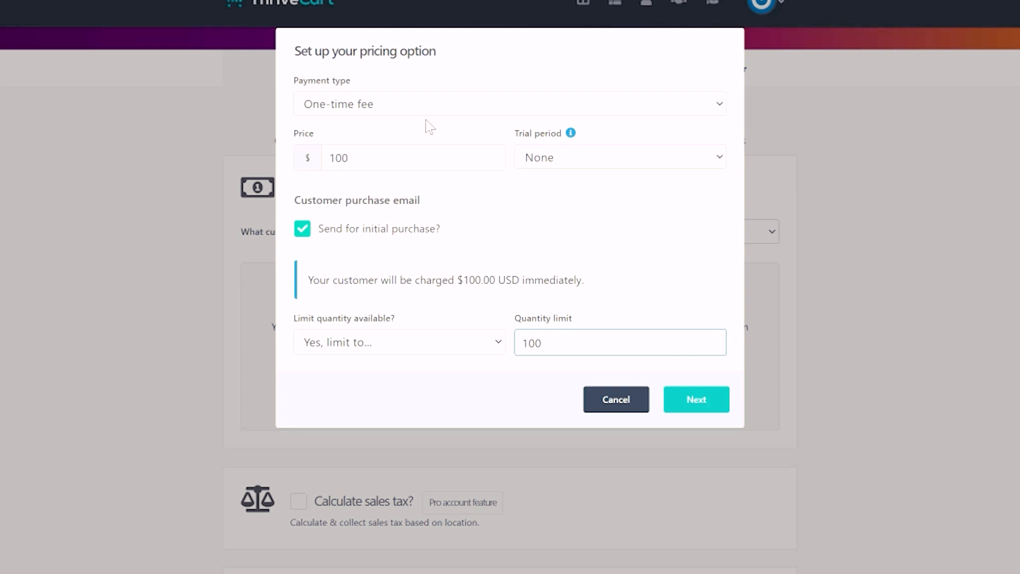
click(416, 340)
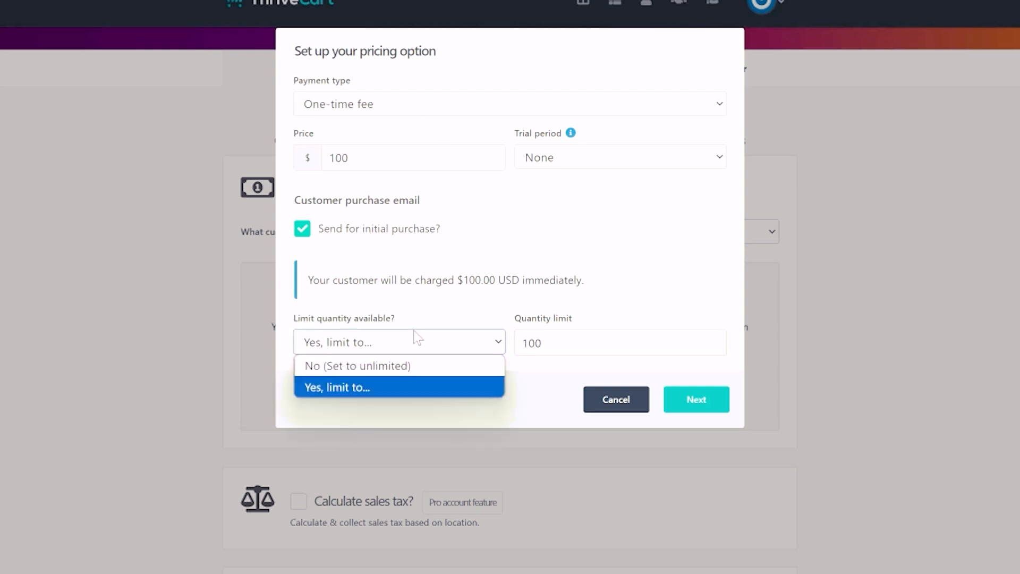
click(381, 366)
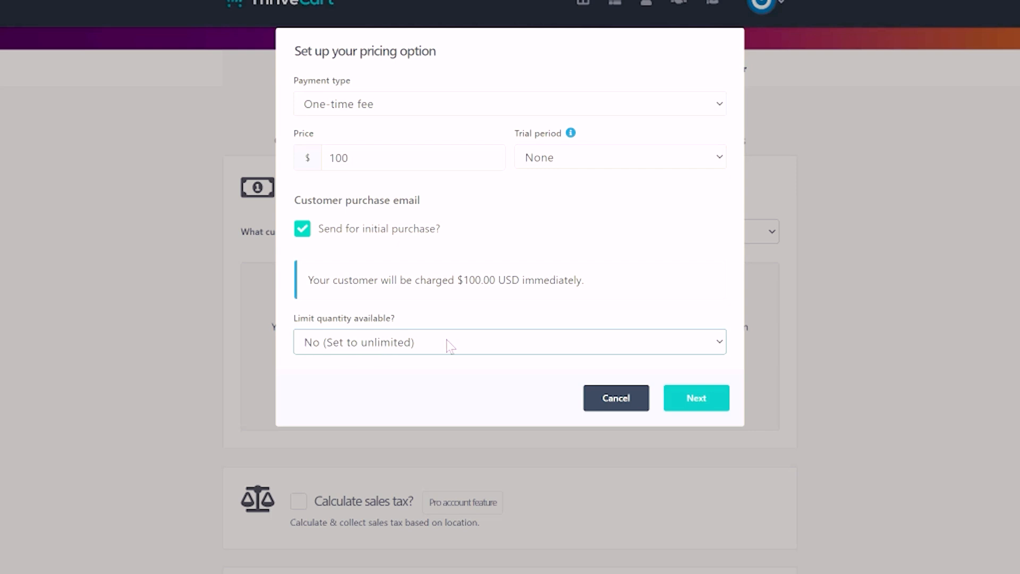
Save the one-time payment pricing option under its default name, keeping Only allow one purchase at a time
click(699, 400)
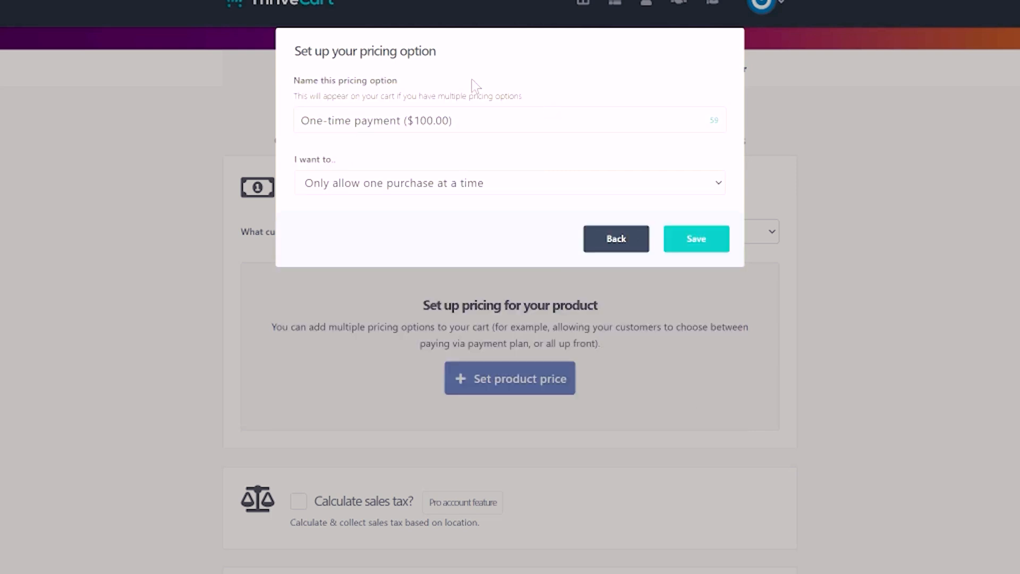
click(373, 121)
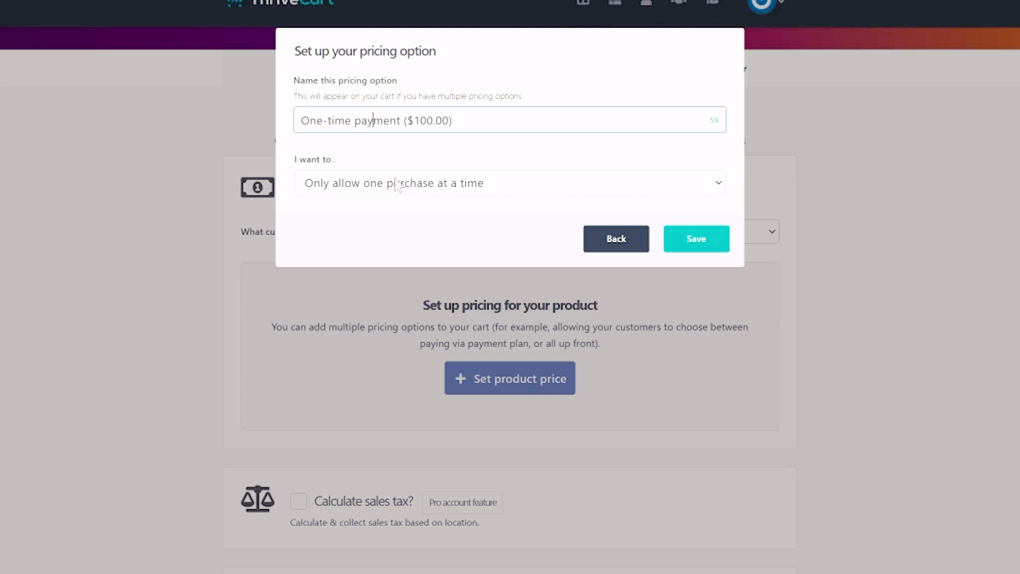
click(374, 184)
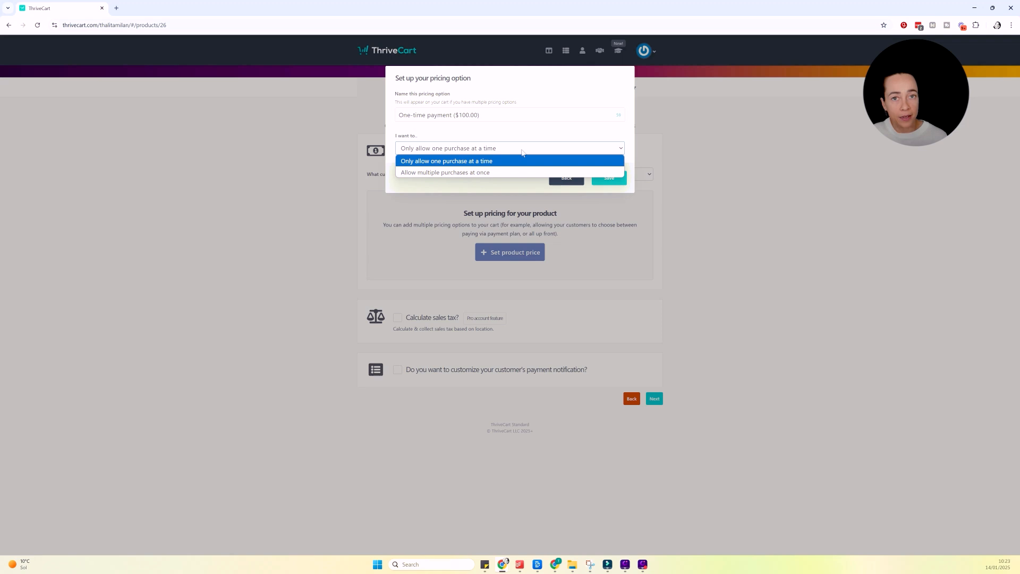
click(485, 172)
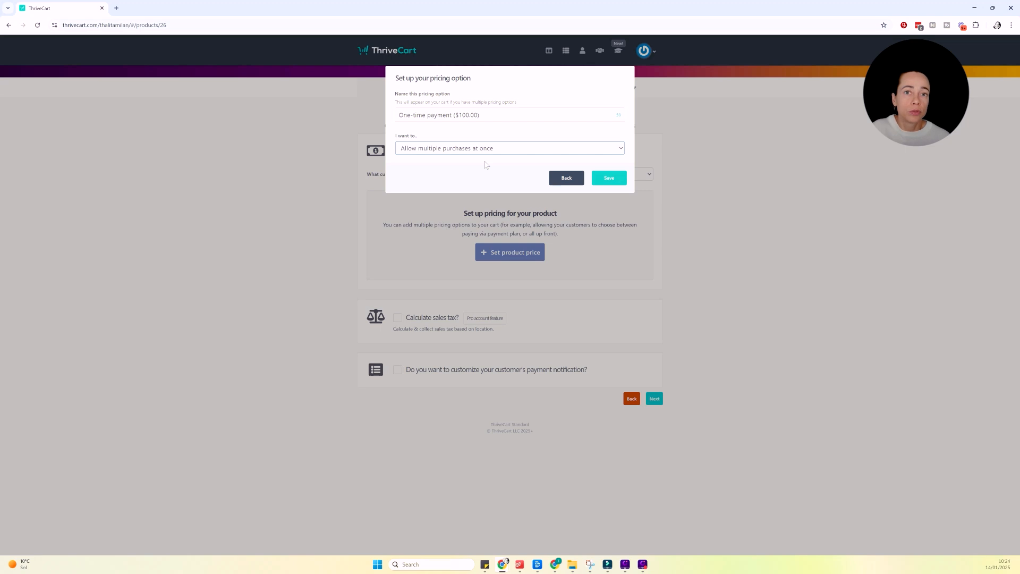
click(489, 149)
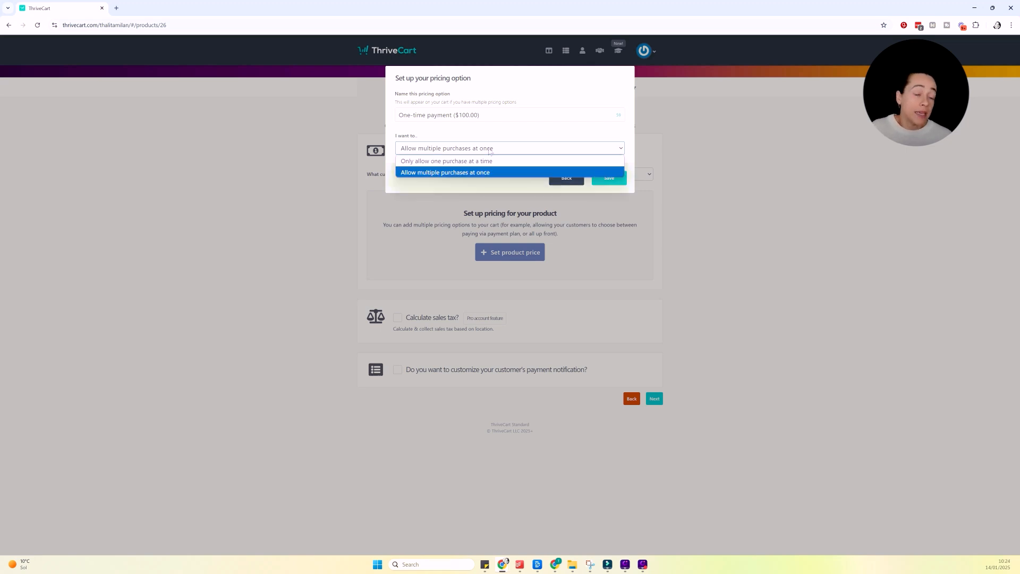
click(431, 162)
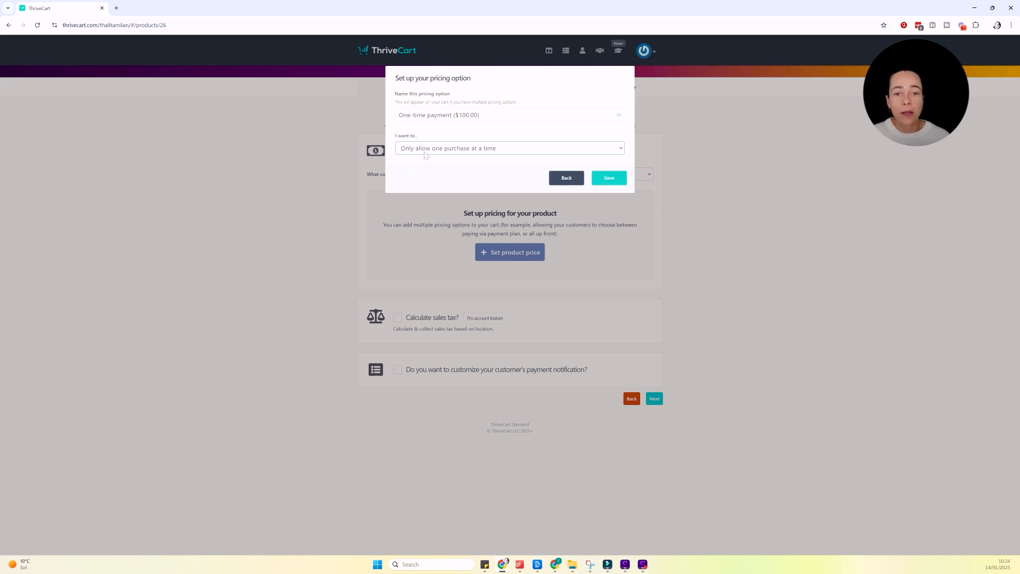
click(616, 181)
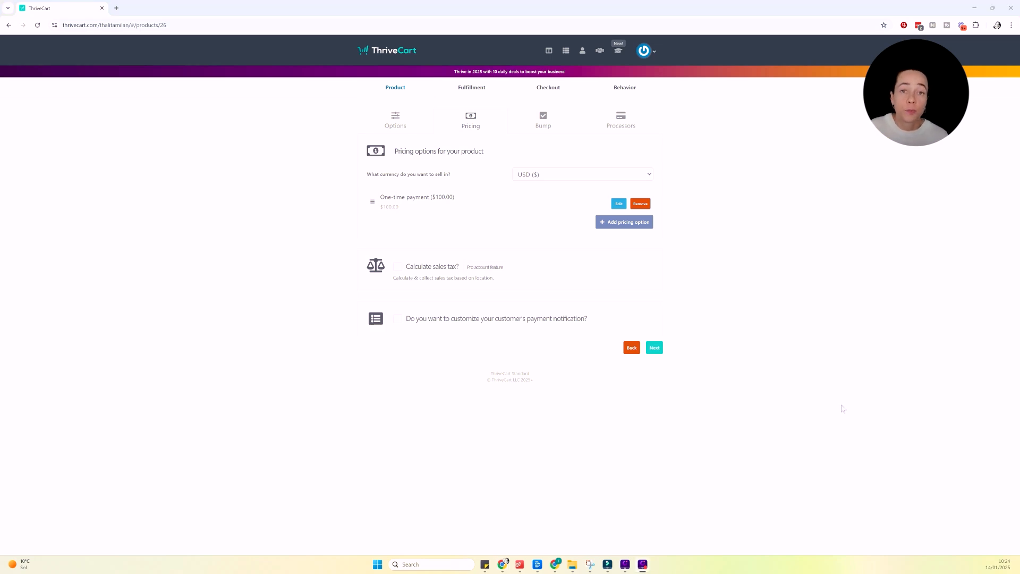
Try adding a second pricing option with the Split pay payment type, and cancel it
click(622, 223)
click(465, 110)
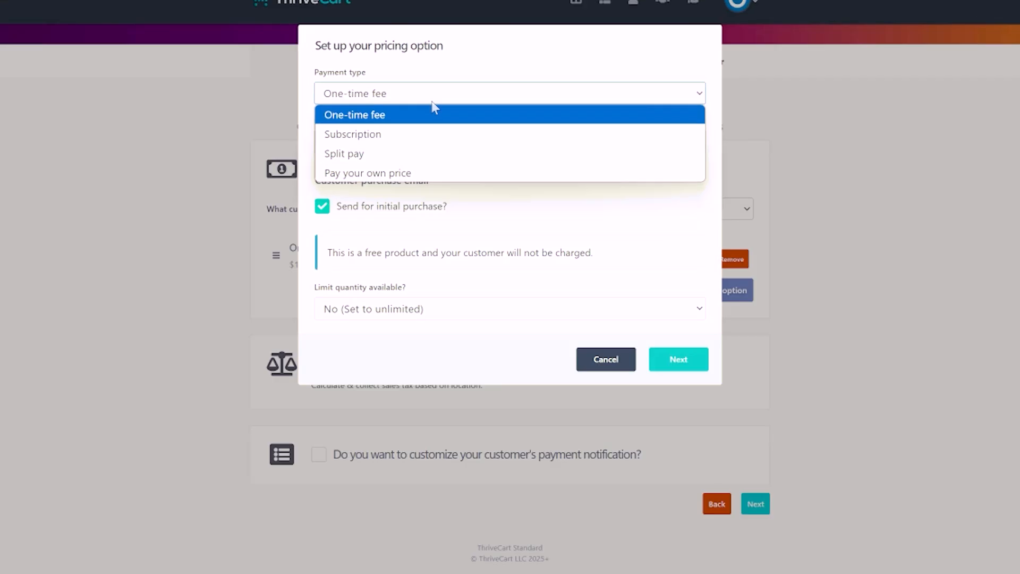
click(451, 156)
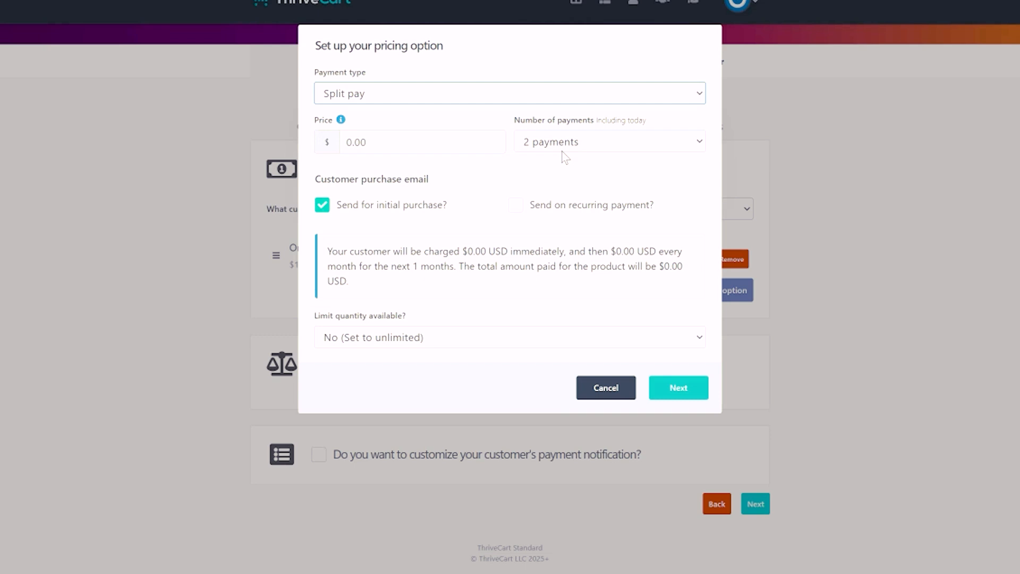
click(390, 99)
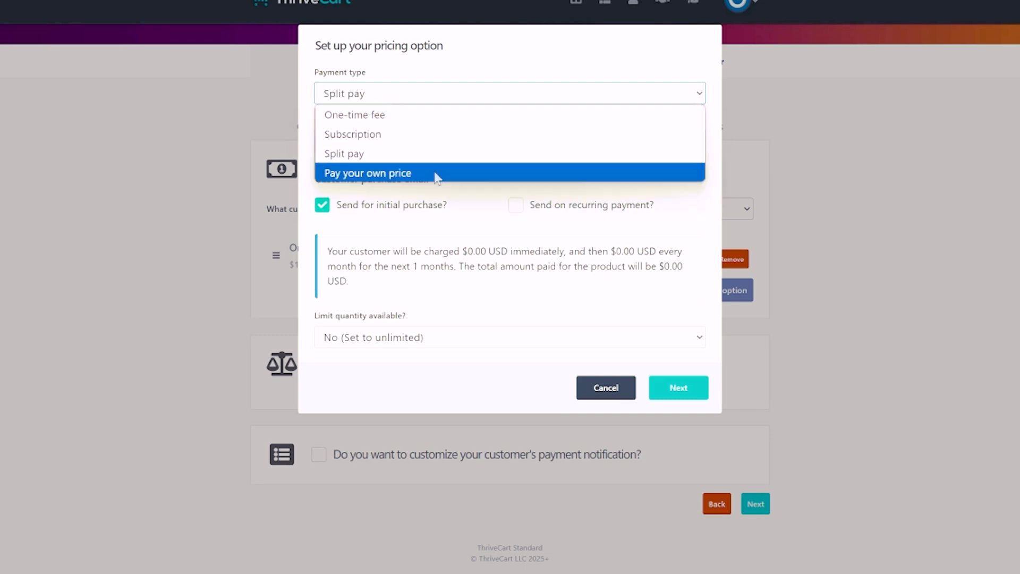
click(596, 387)
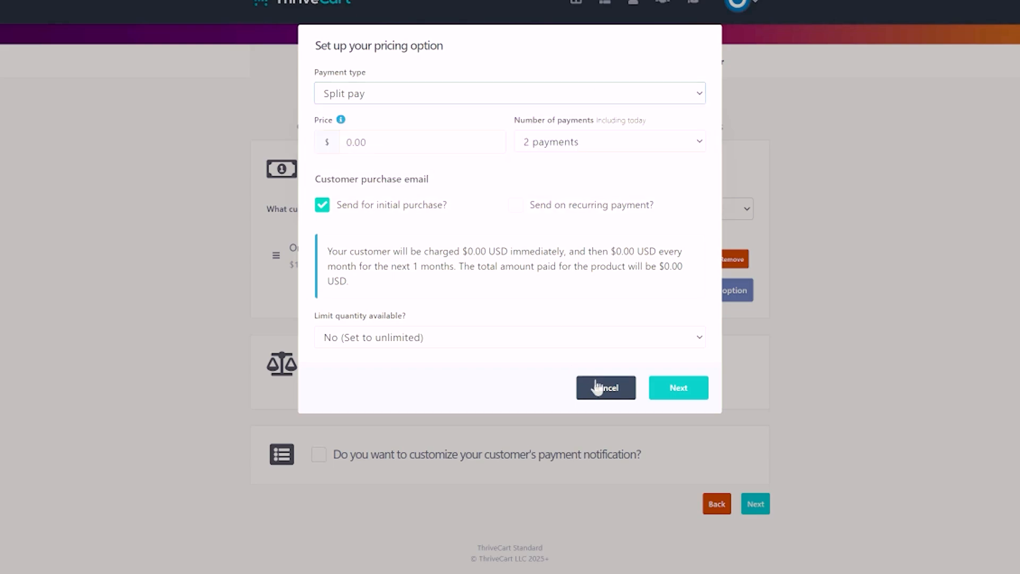
click(597, 387)
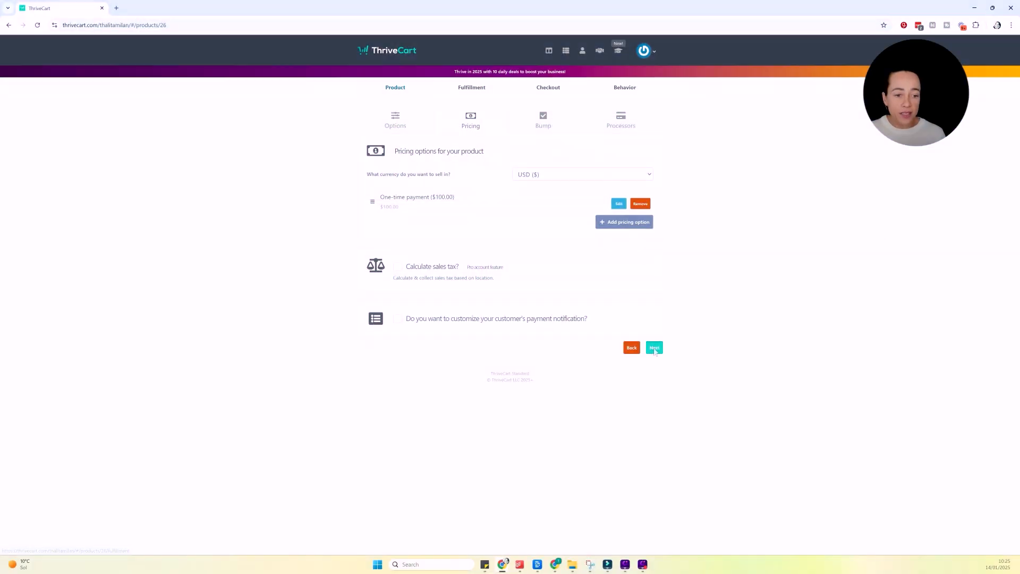
Continue to the bump settings and enable a bump offer on the product, keeping the Digital type
click(655, 348)
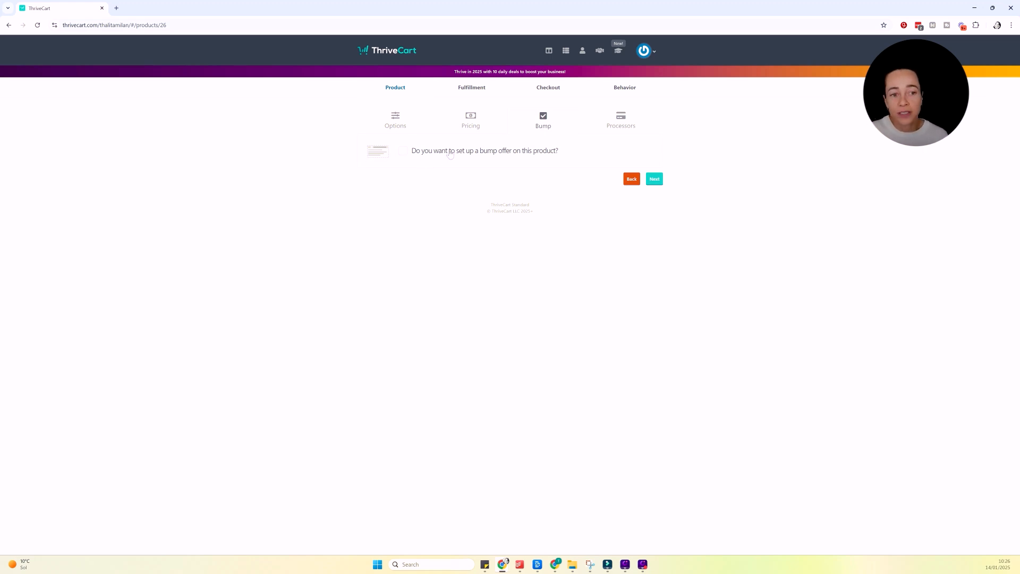
click(403, 151)
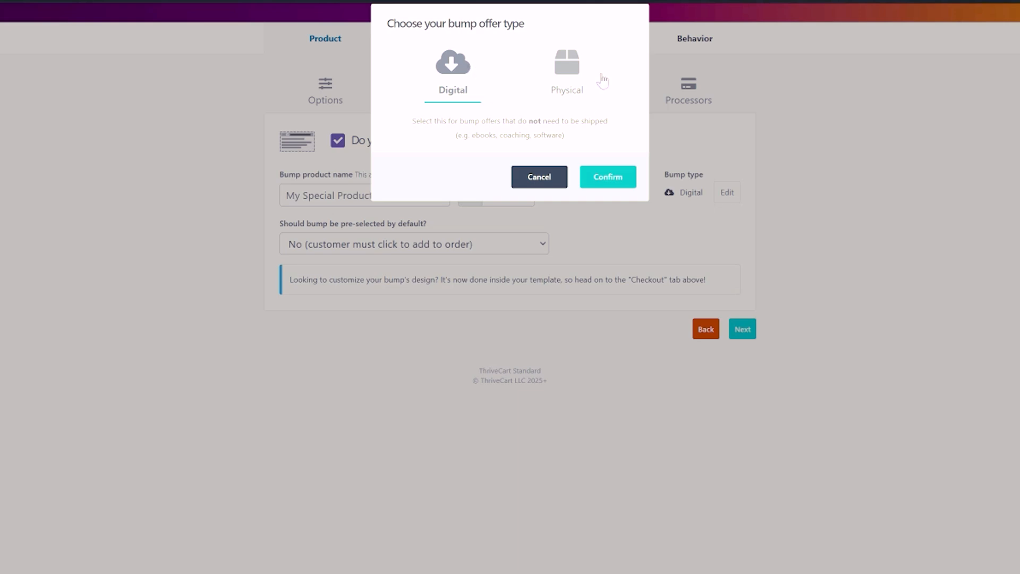
click(540, 178)
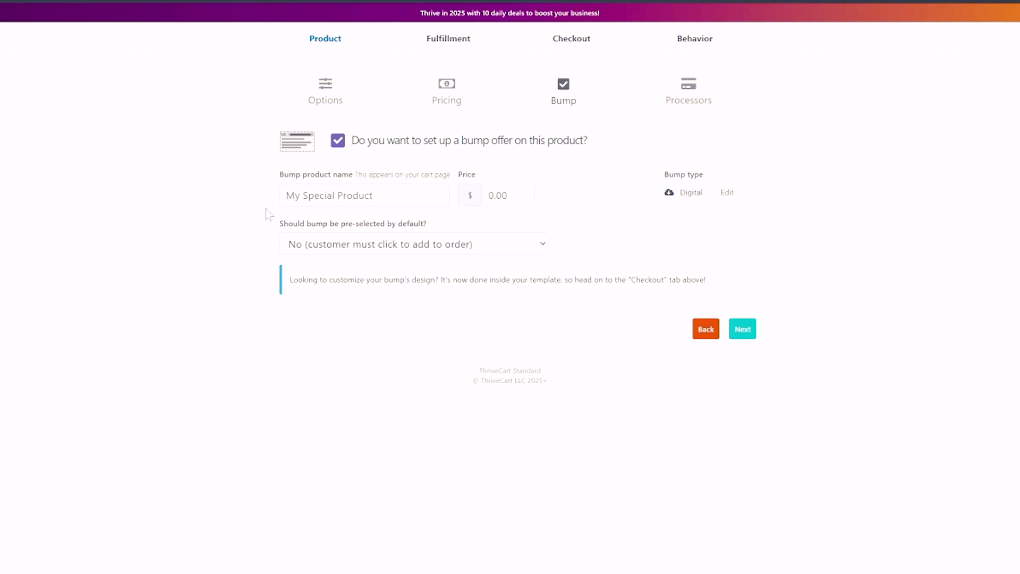
Name the bump product "No-equipment calisthenics workouts pdf"
click(365, 195)
text(No-equipment calisthenics workouts)
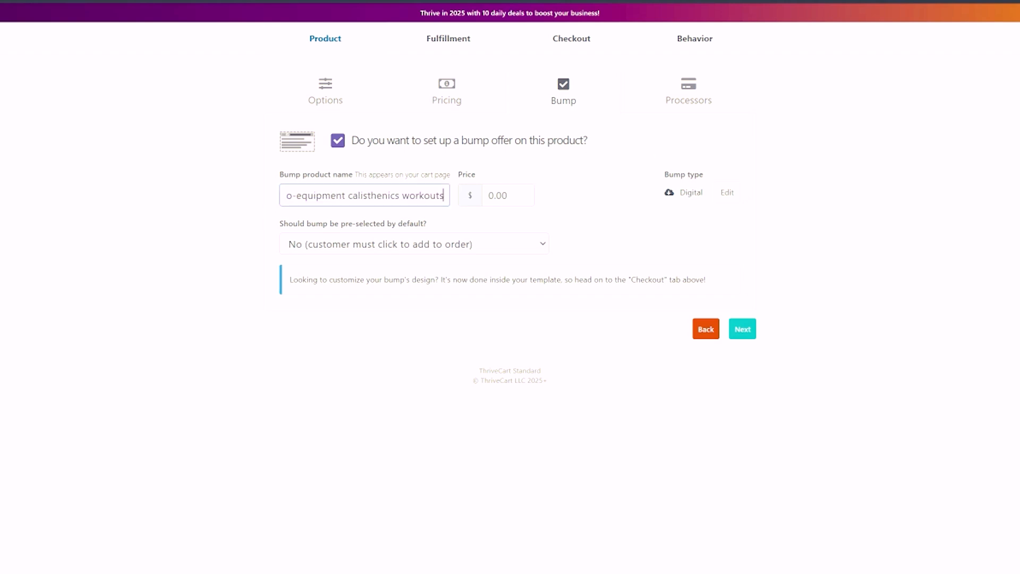
drag(301, 195, 242, 200)
click(355, 196)
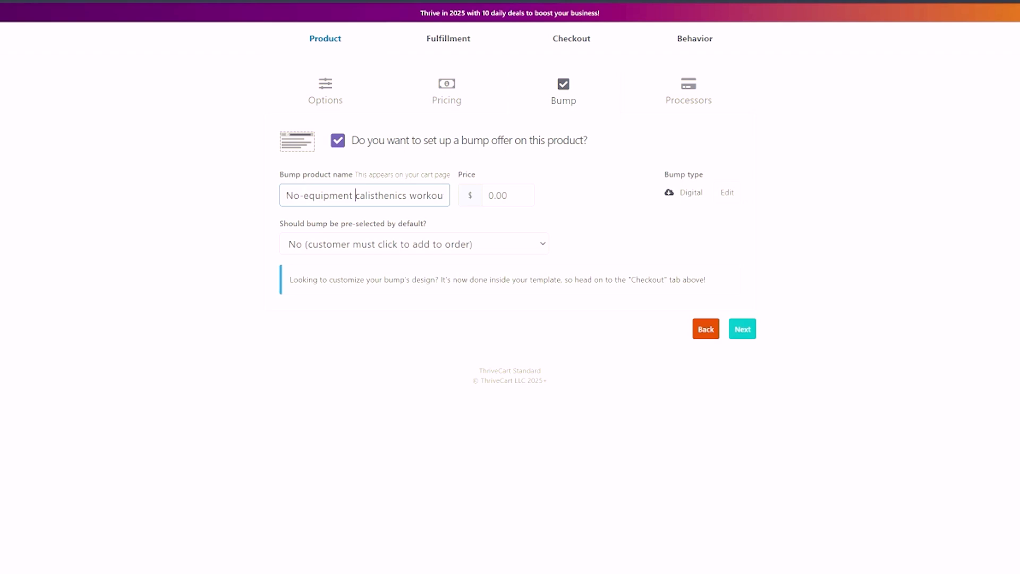
click(374, 196)
drag(370, 195, 457, 196)
key(End)
text(pdf)
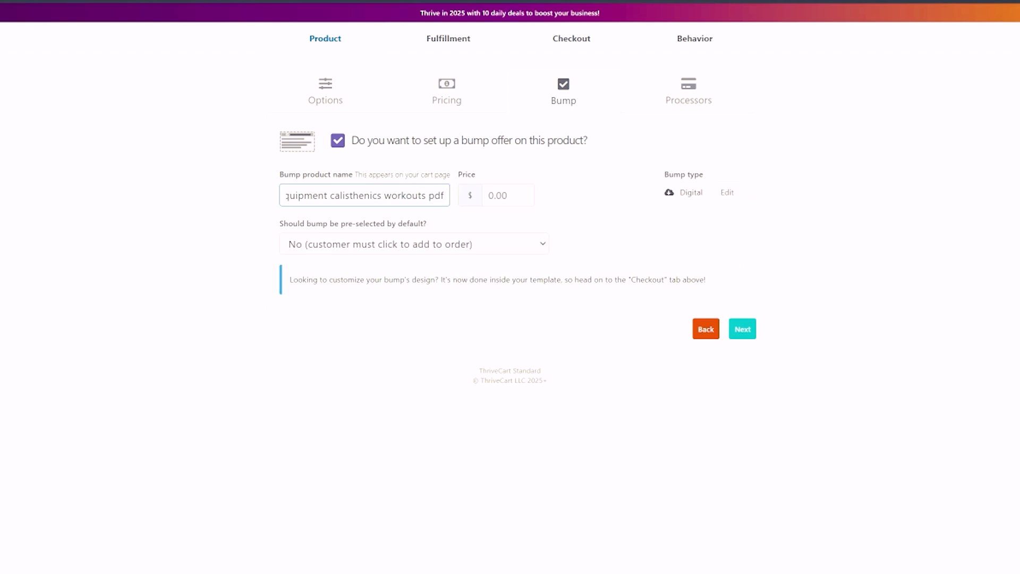
Set the bump offer's price to $20, keeping it Digital and not pre-selected by default
key(Tab)
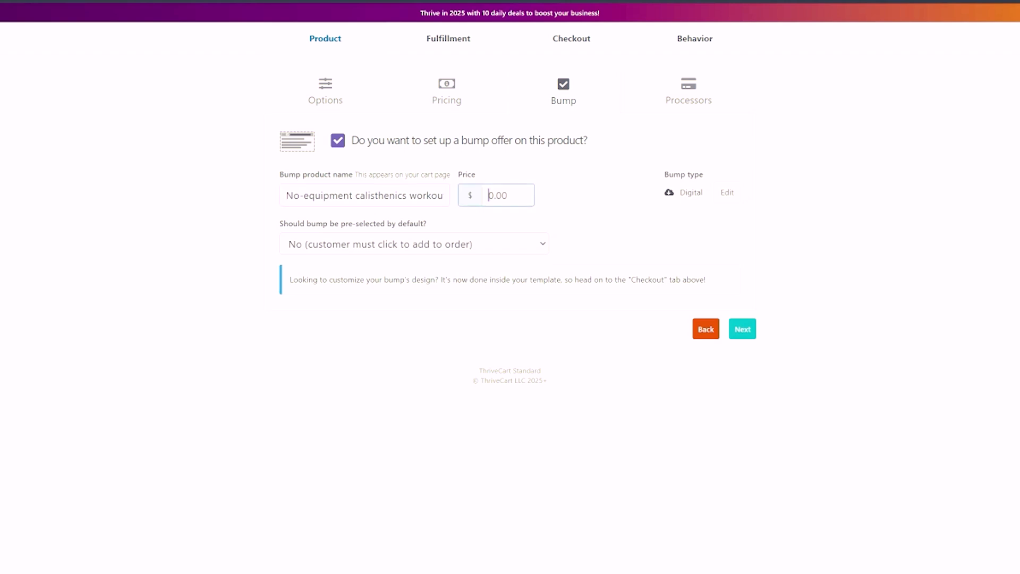
text(20)
click(396, 248)
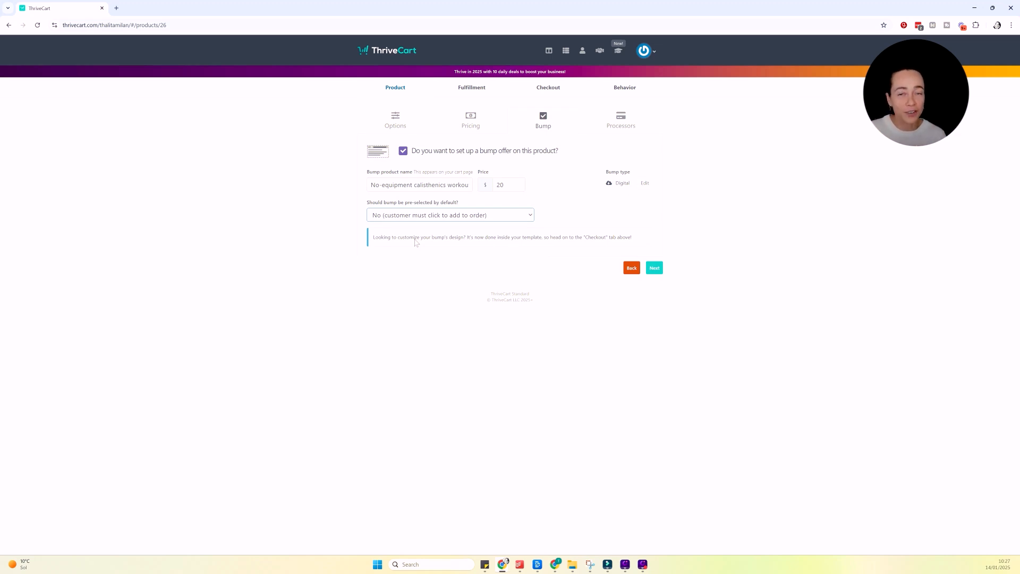
click(645, 182)
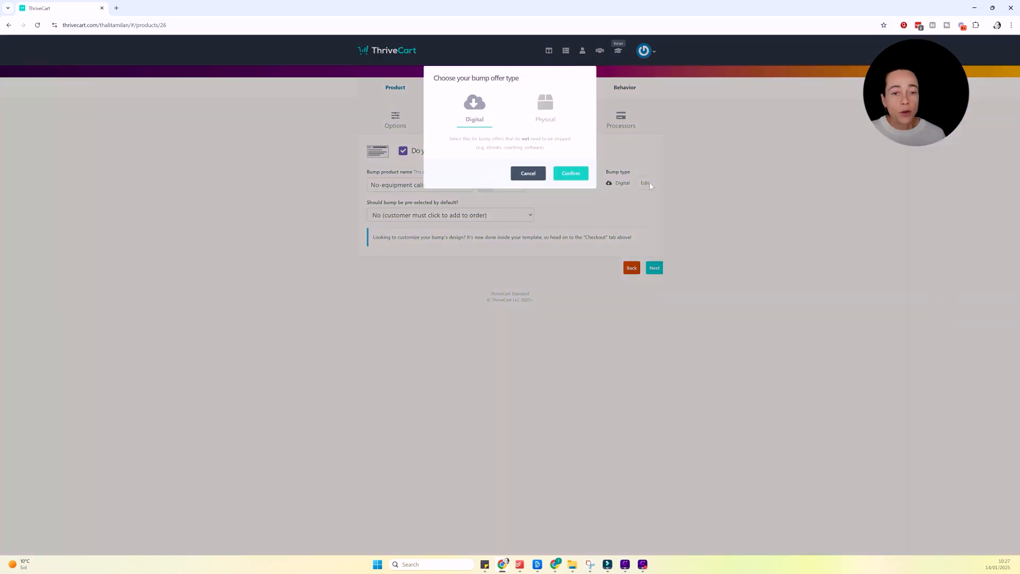
click(526, 172)
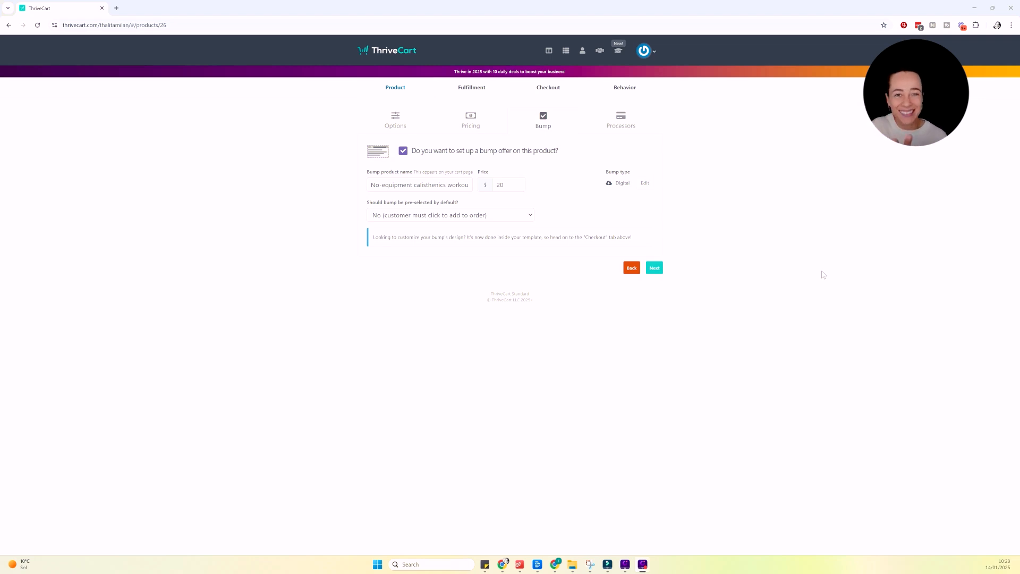
View the product's payment processors and the Stripe setup options, and leave without selecting an account
click(608, 123)
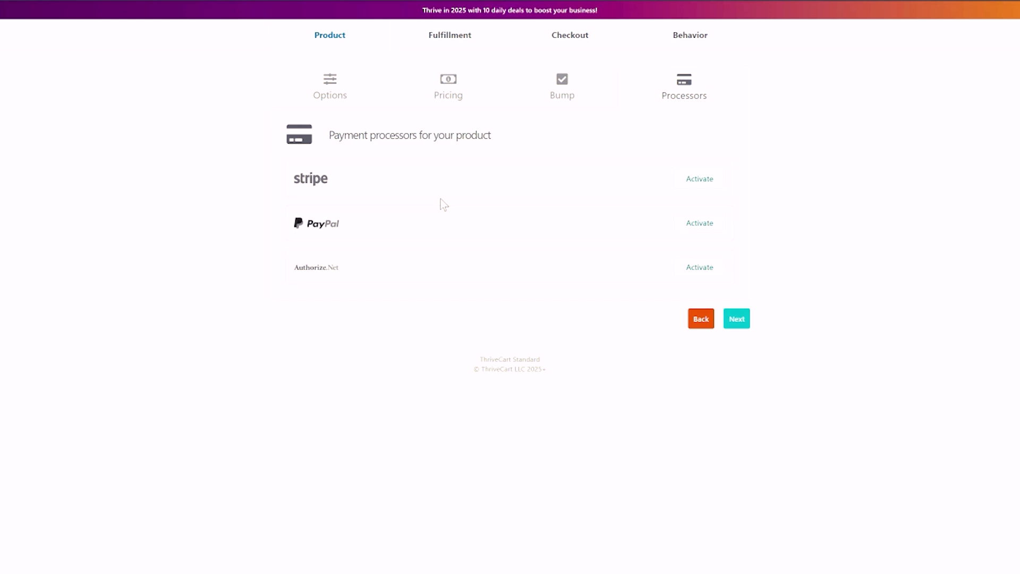
click(698, 184)
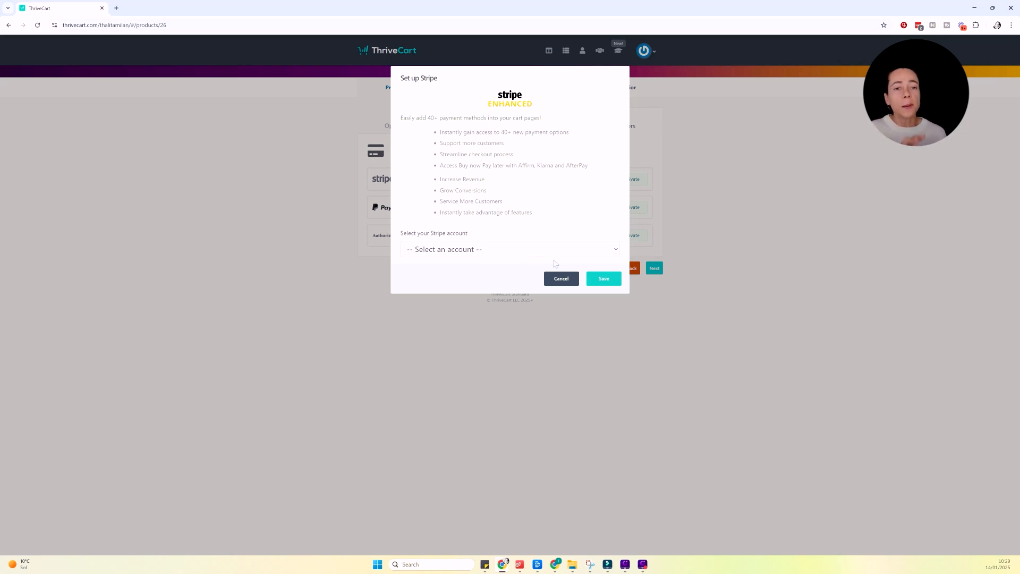
click(561, 280)
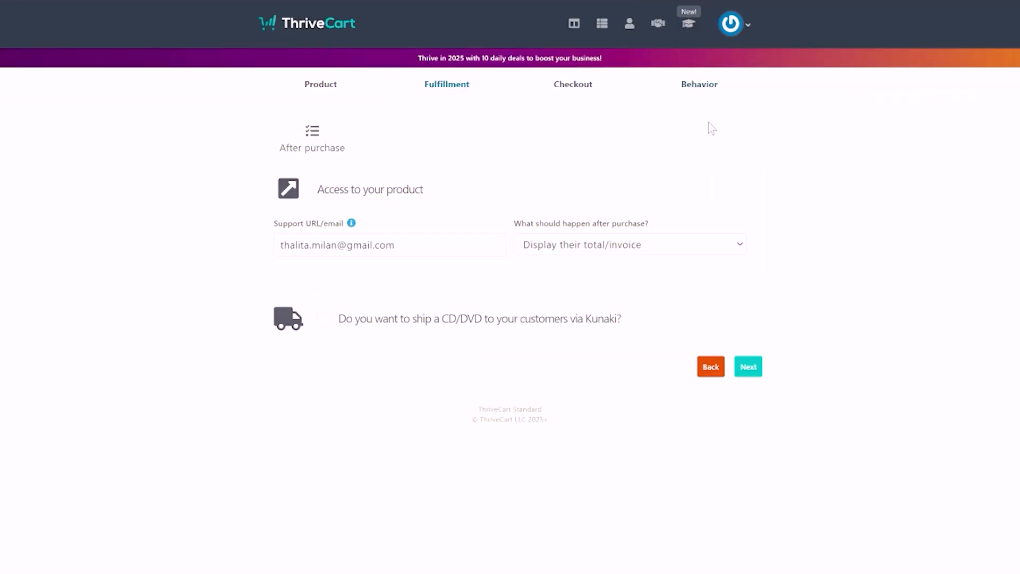
In the fulfillment settings, choose Add them to my membership site after purchase and apply the HubSpot for Beginners course
click(576, 250)
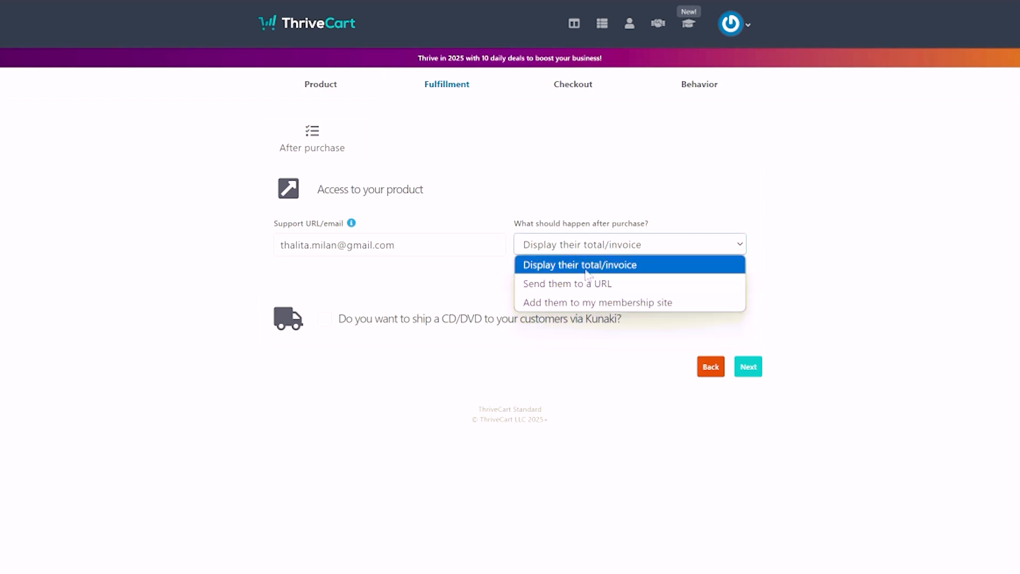
click(659, 304)
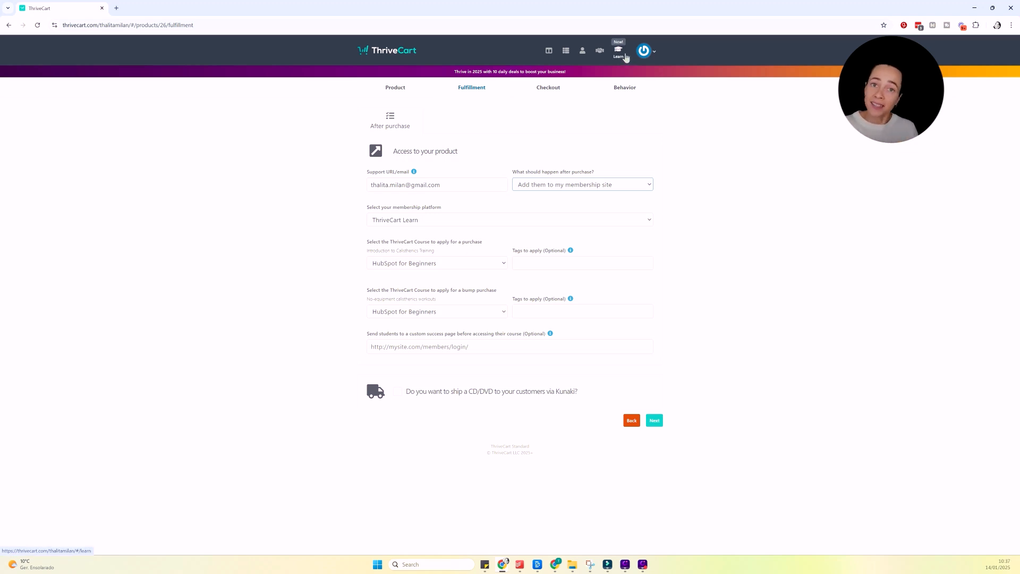
click(443, 262)
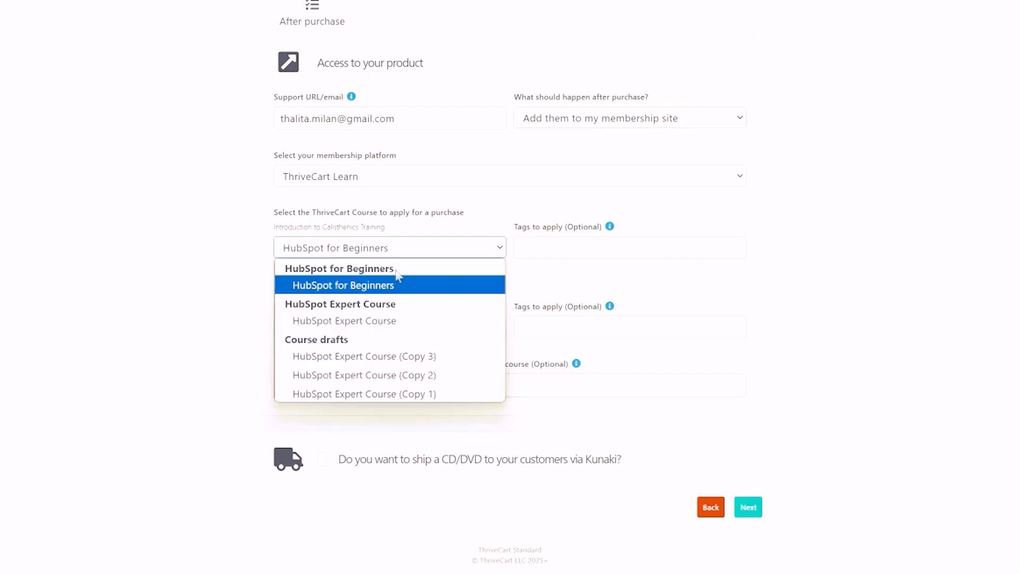
click(398, 281)
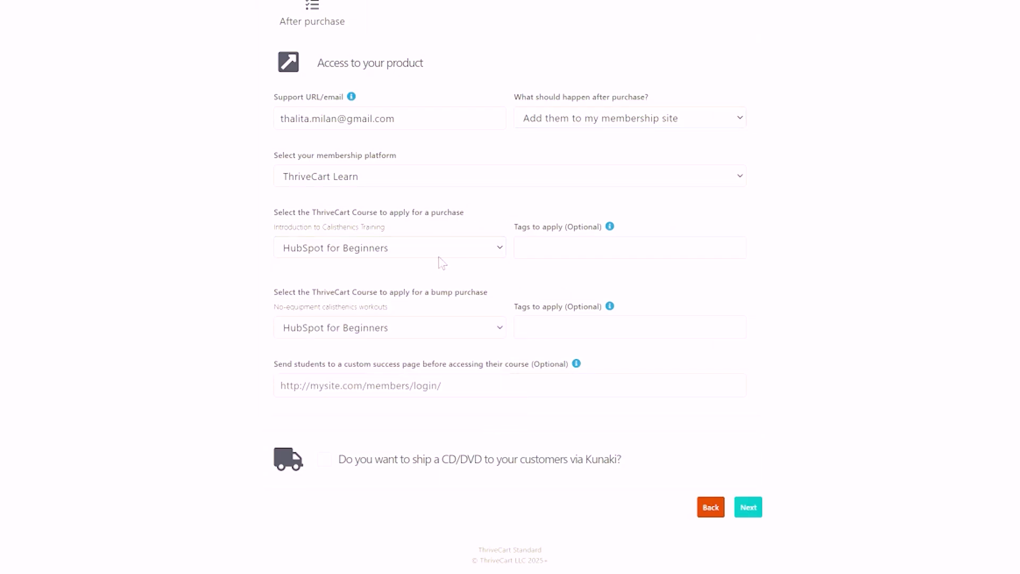
Review the available purchase courses and membership platforms, keeping HubSpot for Beginners and ThriveCart Learn
click(439, 250)
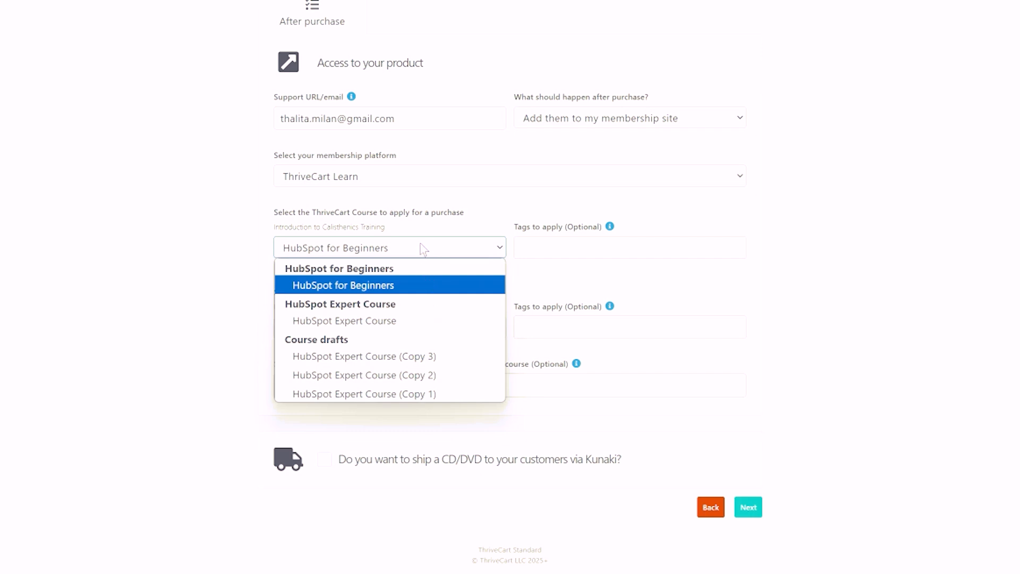
click(917, 220)
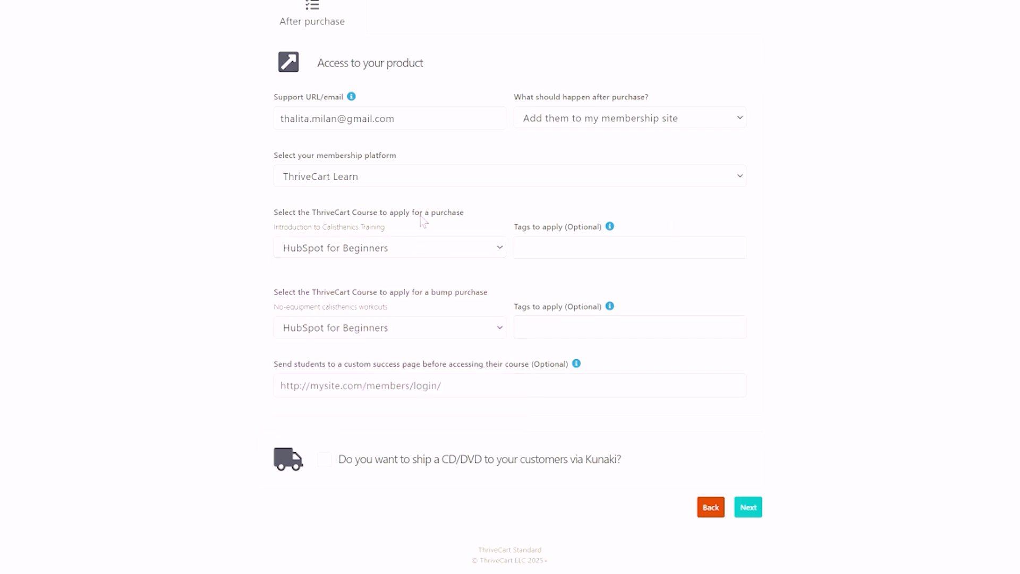
click(569, 124)
click(732, 176)
click(501, 179)
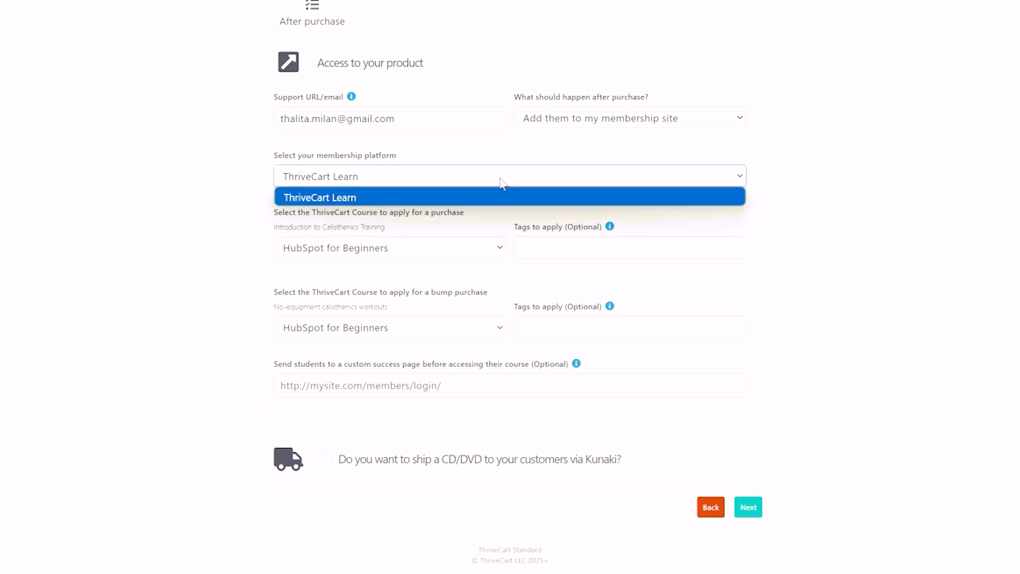
click(841, 181)
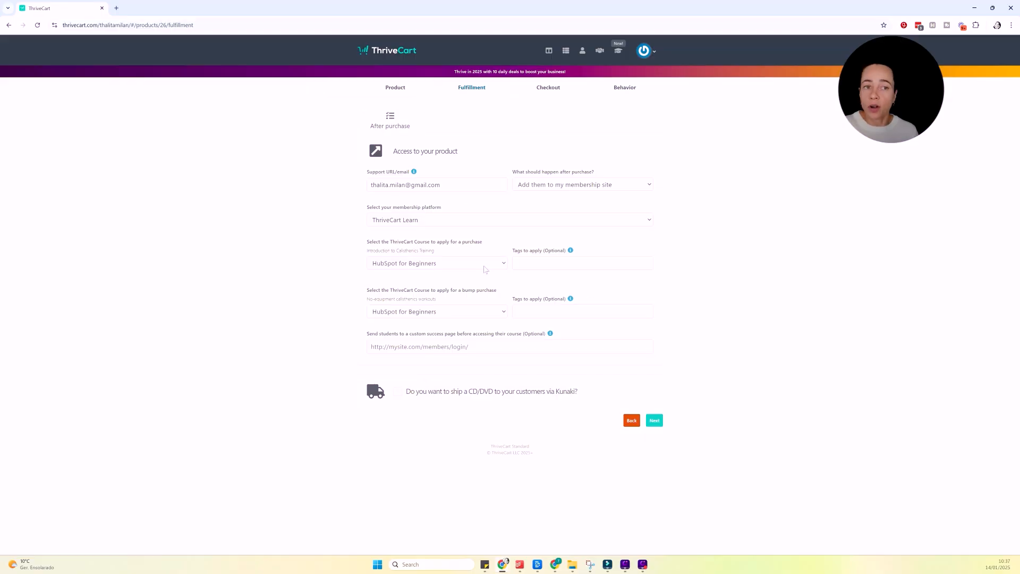
click(484, 266)
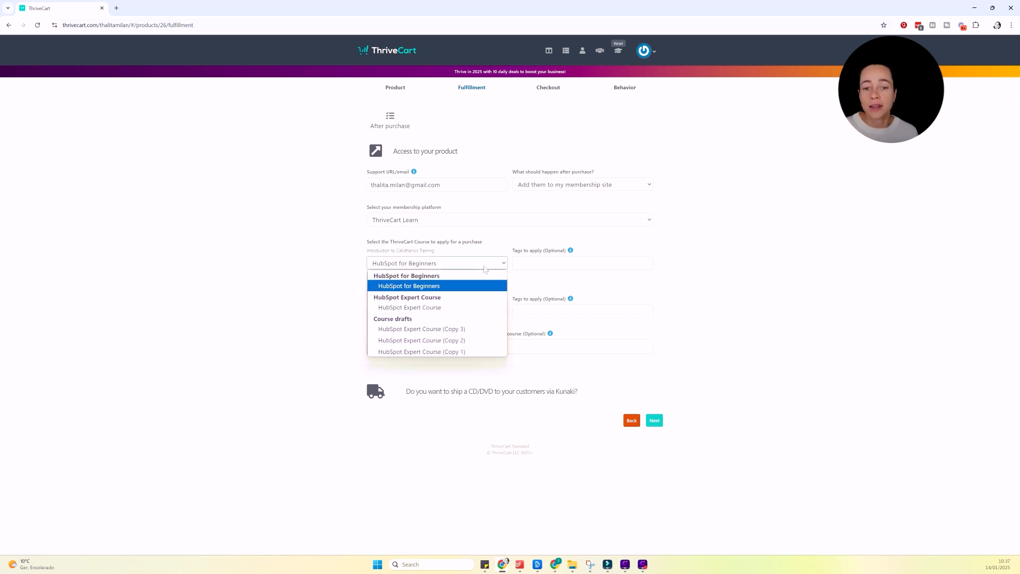
click(449, 285)
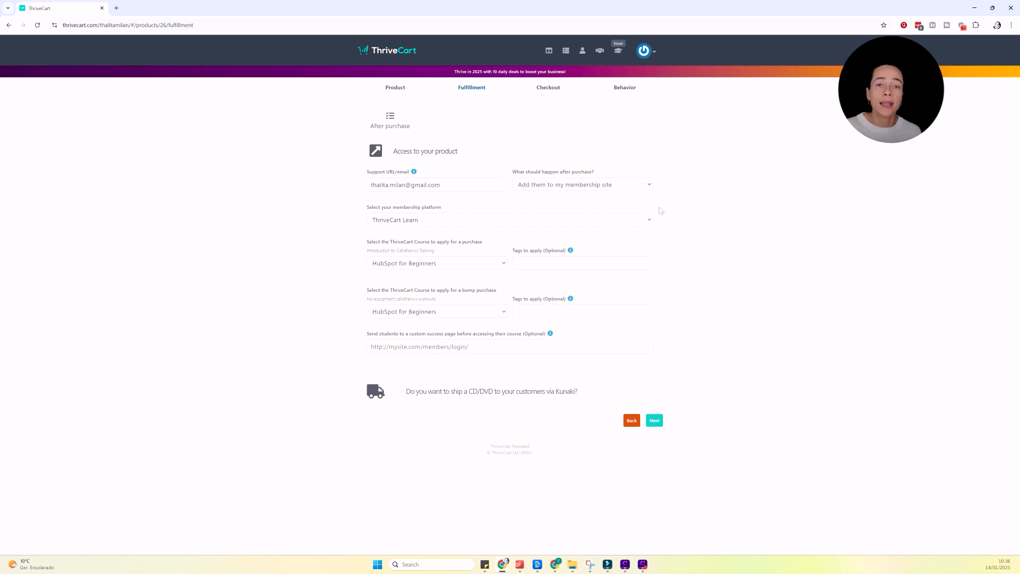
Try the Send them to a URL and Display their total/invoice after-purchase options, returning to Add them to my membership site
click(600, 185)
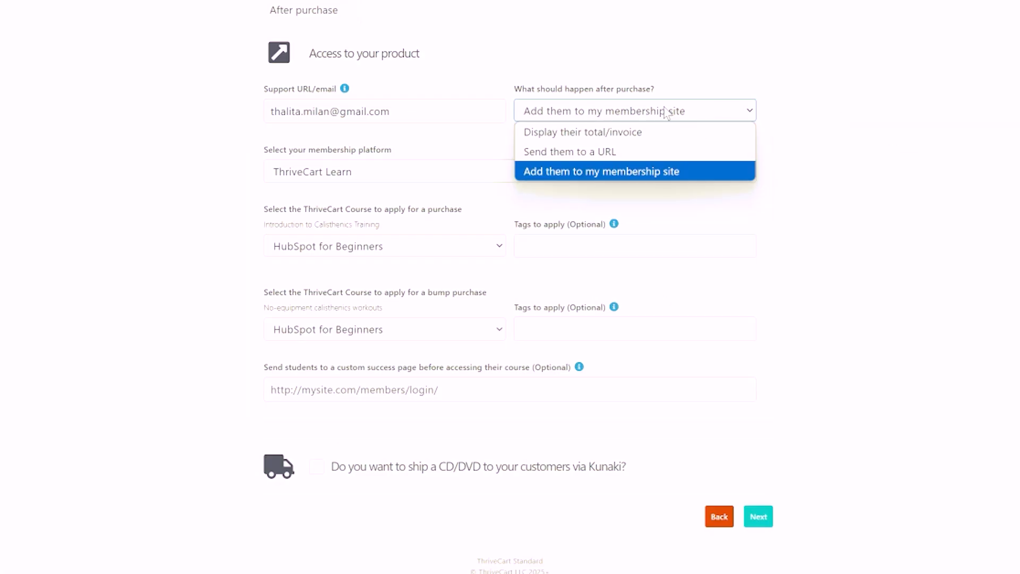
click(620, 151)
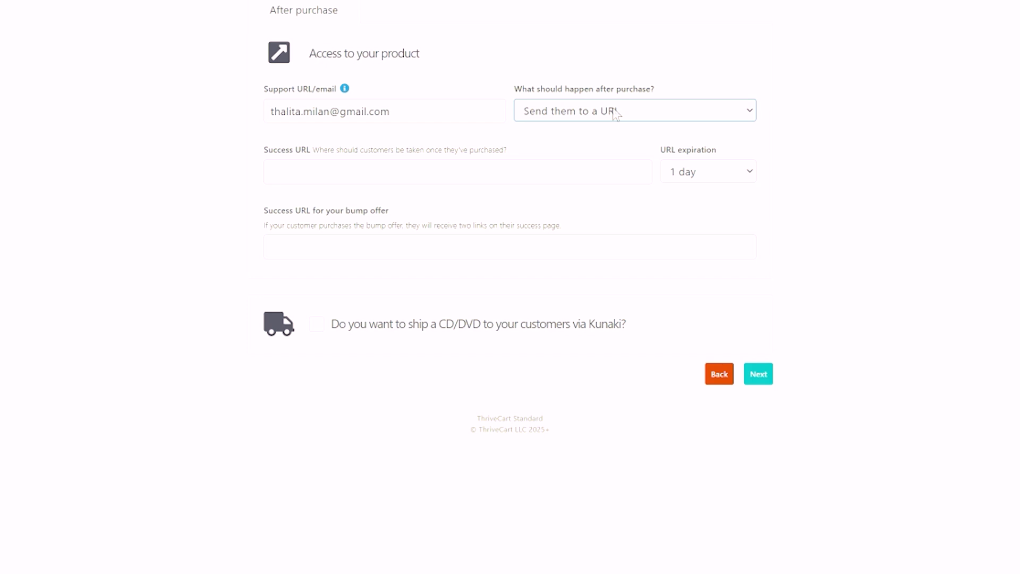
click(596, 102)
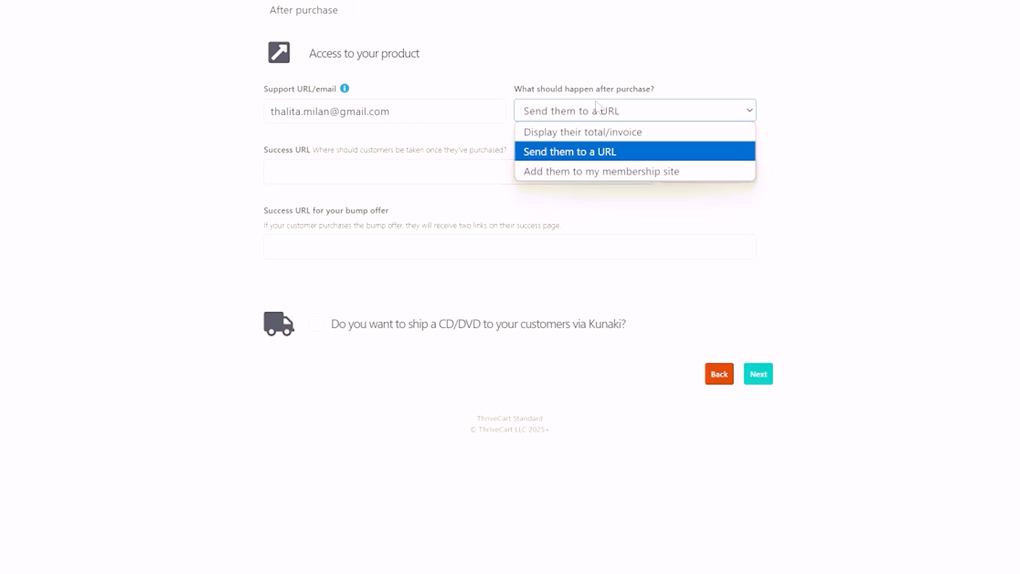
click(601, 132)
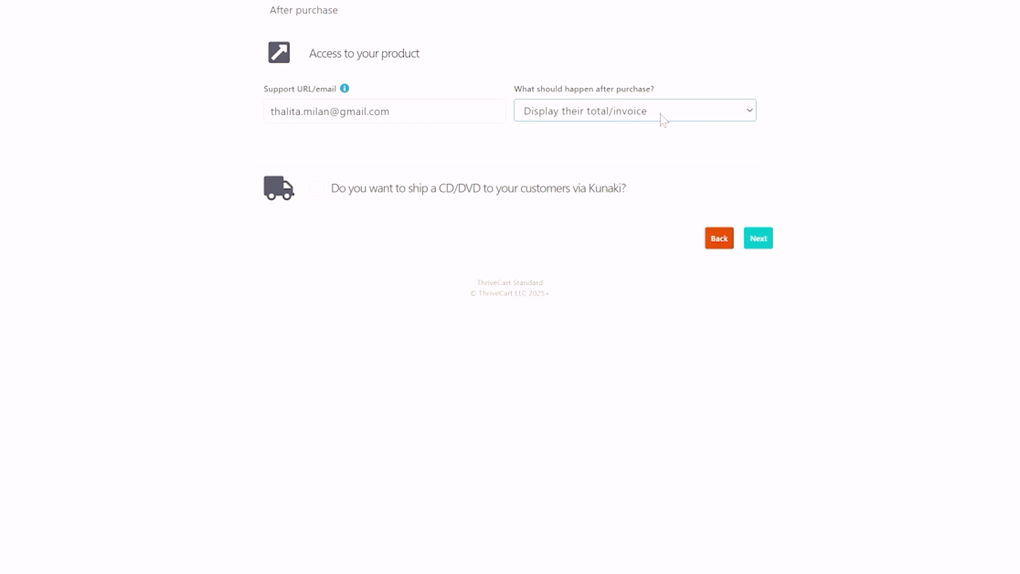
click(663, 118)
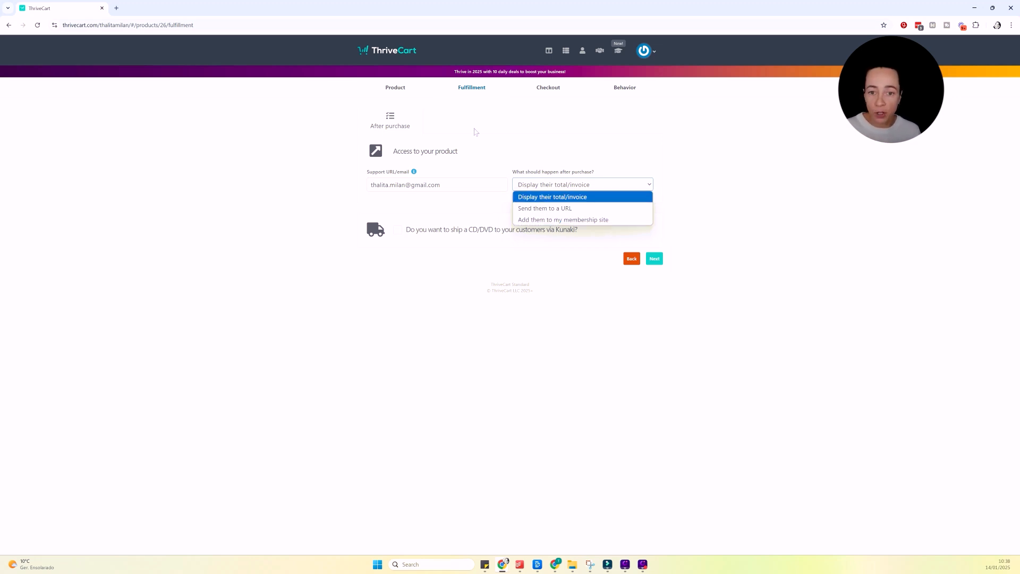
click(511, 131)
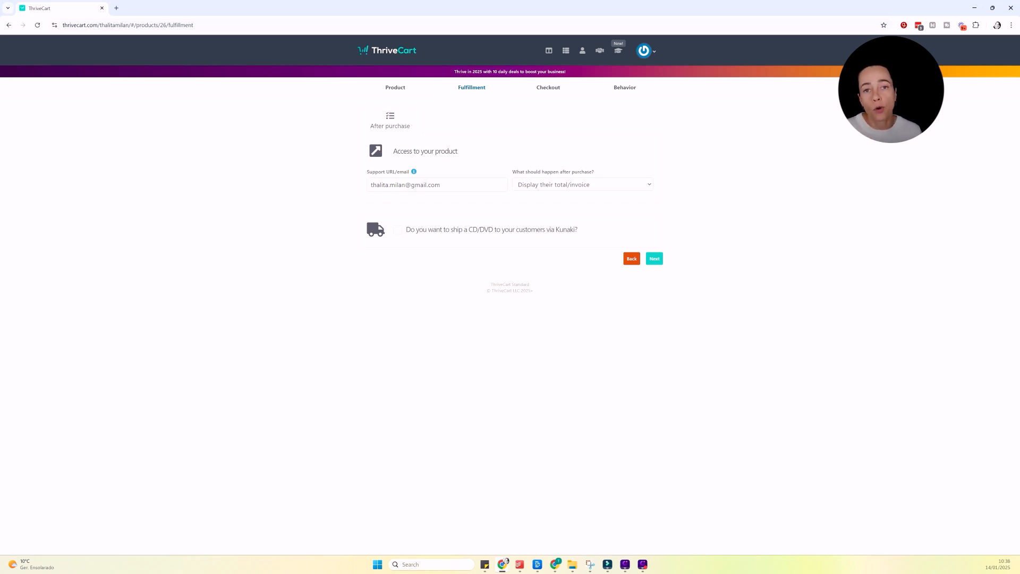
click(545, 189)
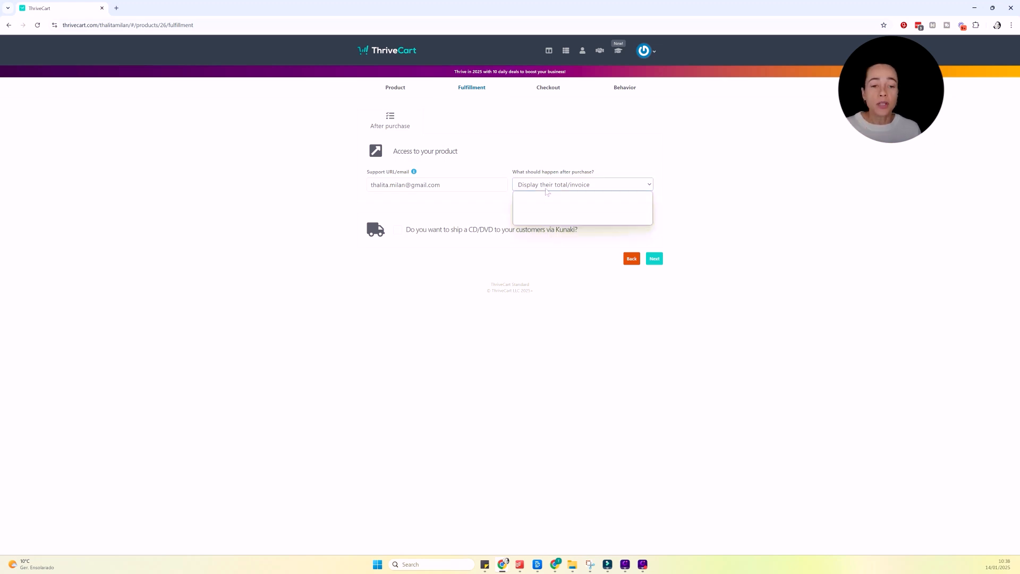
click(556, 221)
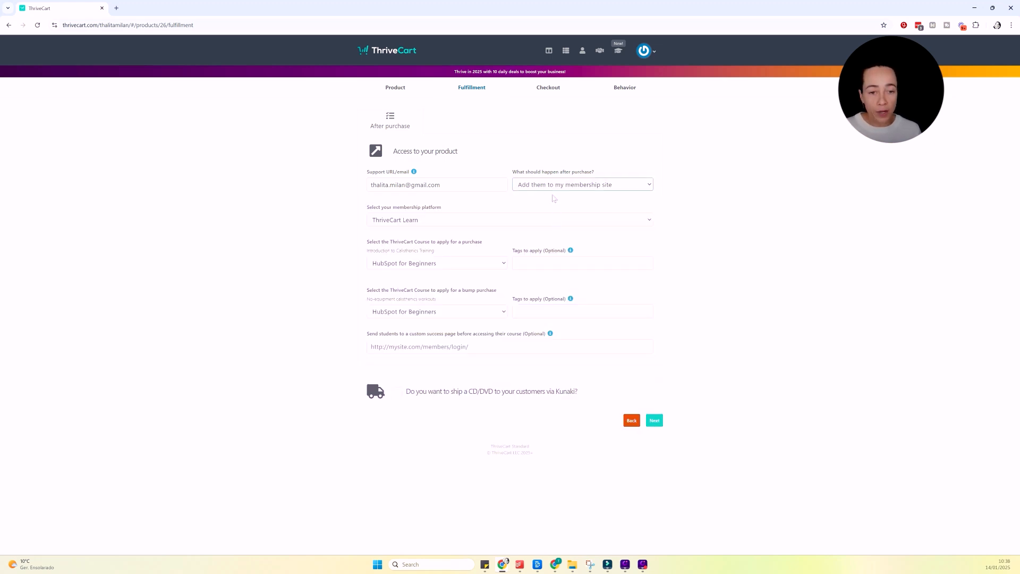
Set the after-purchase action to Send them to a URL, enter the personal website's address as the Success URL, and try to continue
click(523, 189)
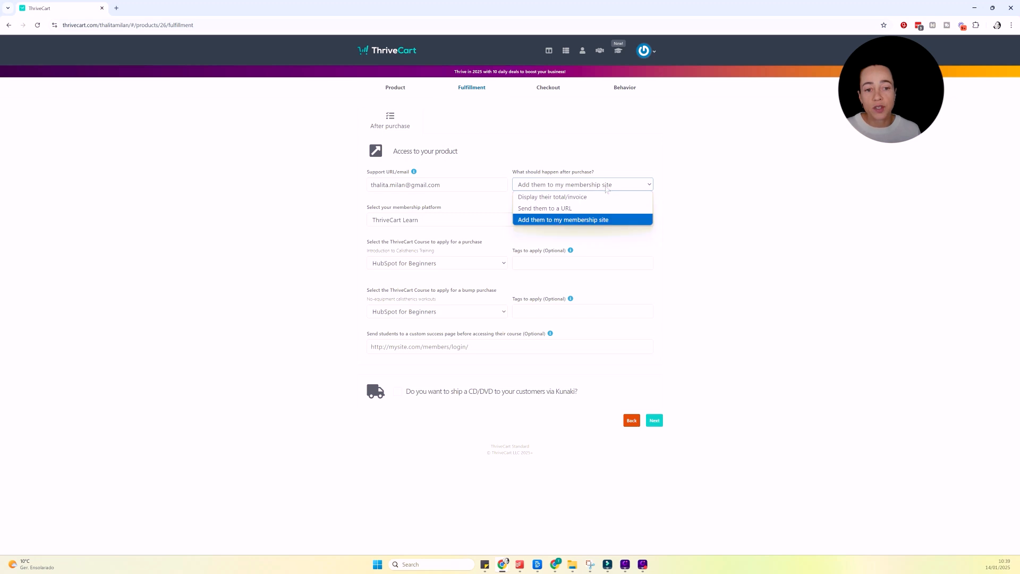
click(587, 208)
click(479, 220)
text(thalitamilan.com)
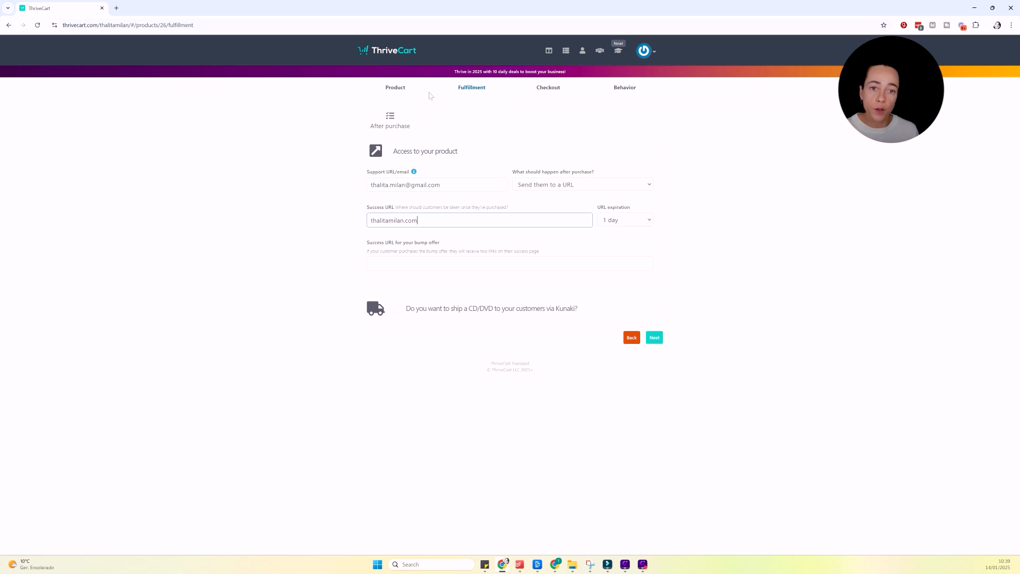
click(552, 185)
click(731, 209)
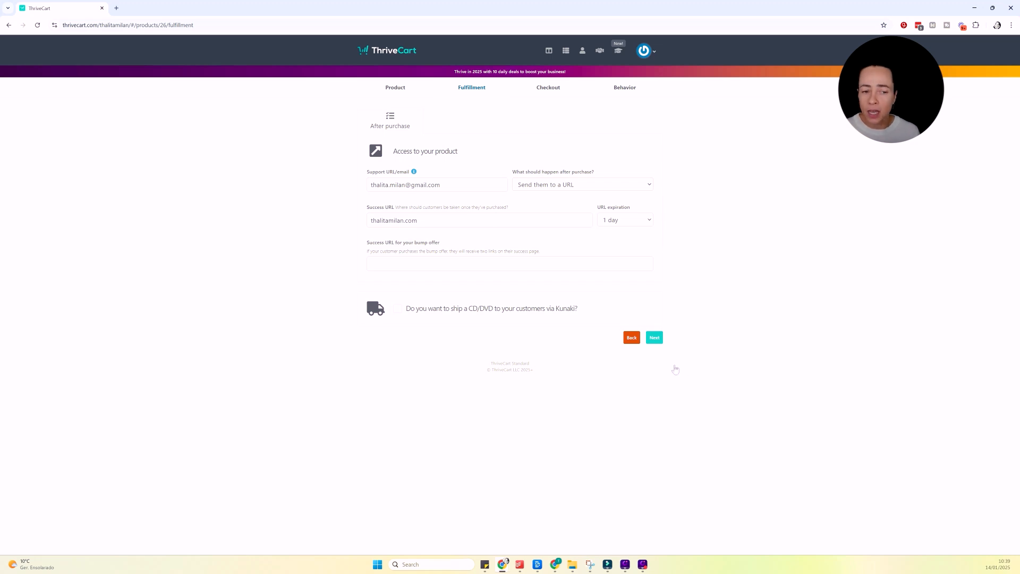
click(659, 342)
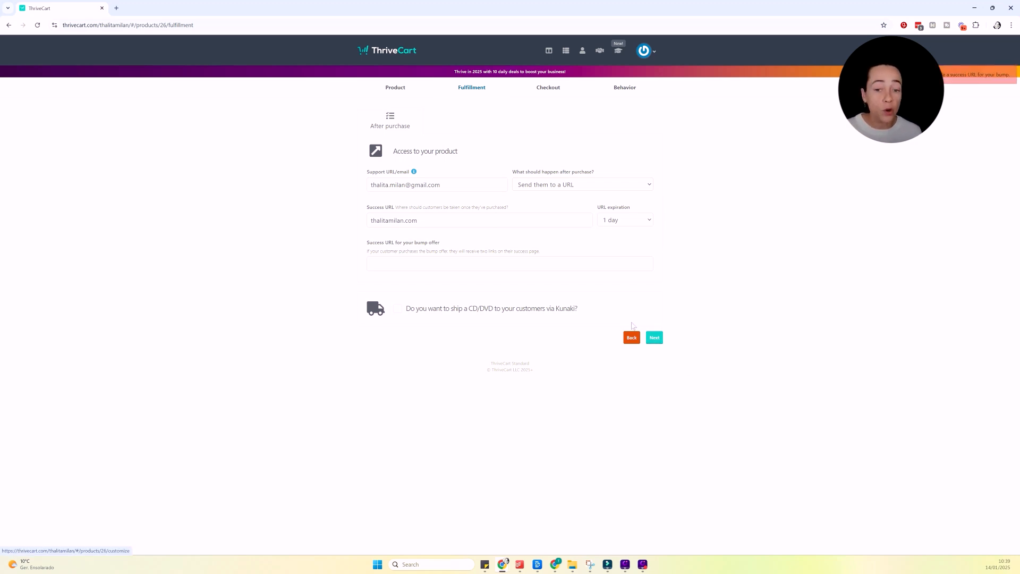
Copy the Success URL into the bump offer's success URL and append /bump
click(428, 222)
key(ctrl+a)
key(ctrl+c)
click(382, 263)
key(ctrl+v)
text(/bump)
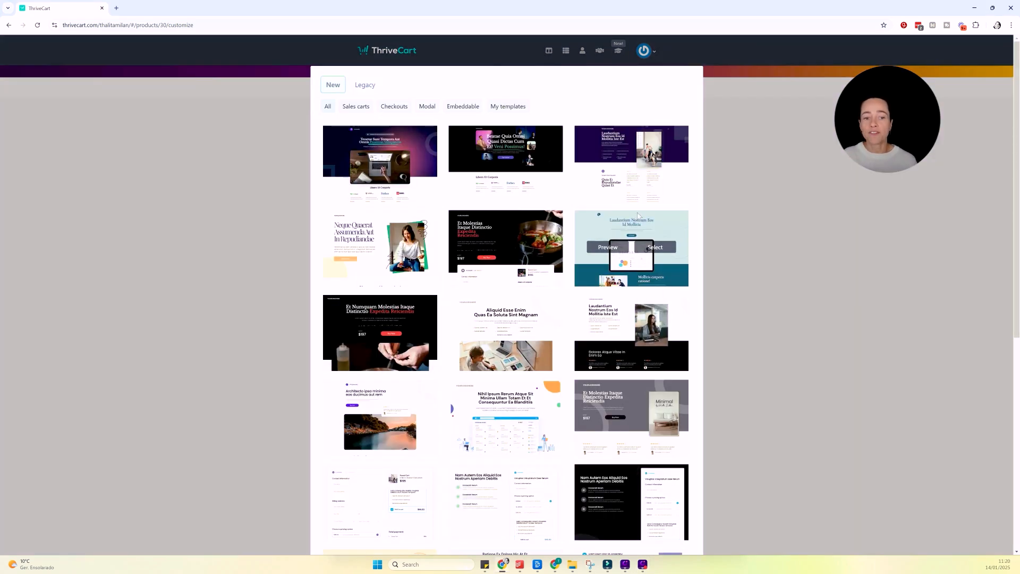
Browse the cart template gallery and preview the first sales page template from header to checkout form without selecting it
scroll(624, 211, down, 5)
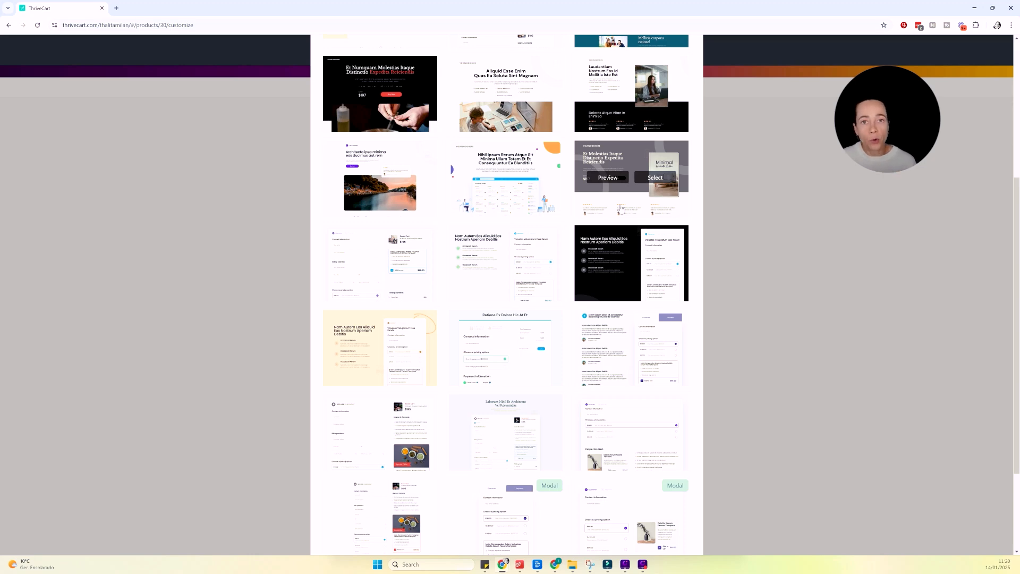
scroll(621, 209, down, 2)
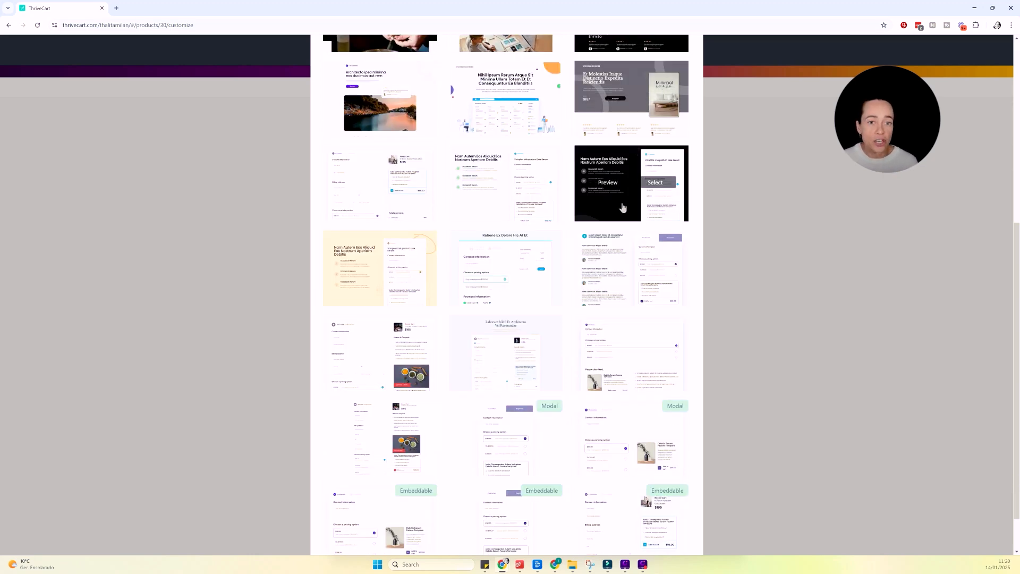
scroll(623, 208, up, 7)
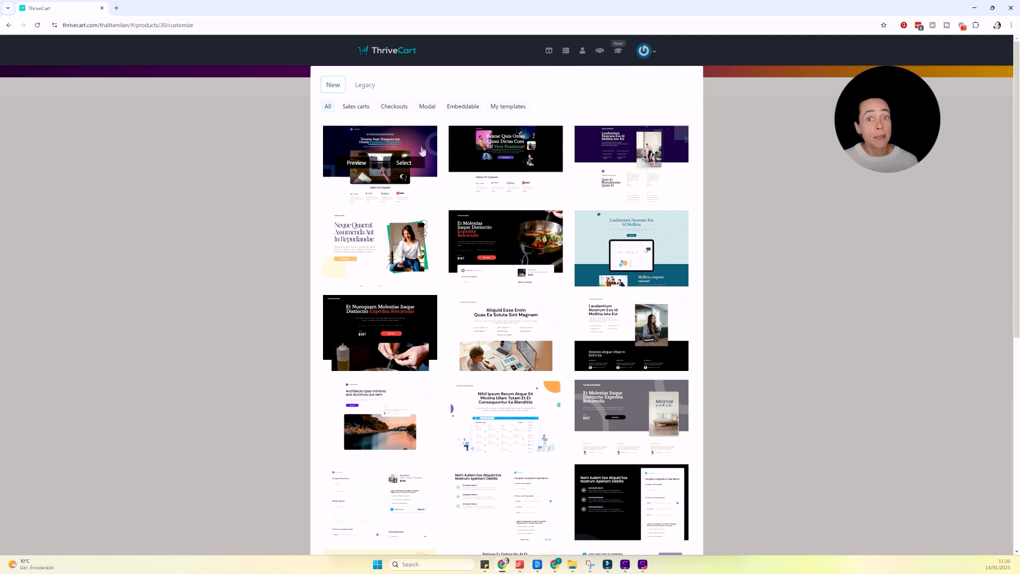
click(361, 165)
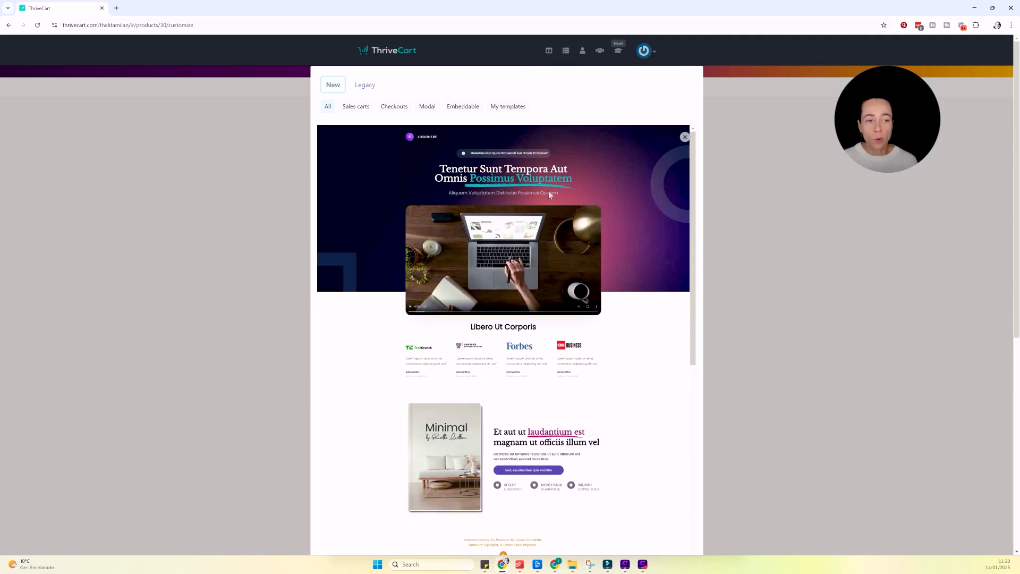
scroll(550, 198, down, 3)
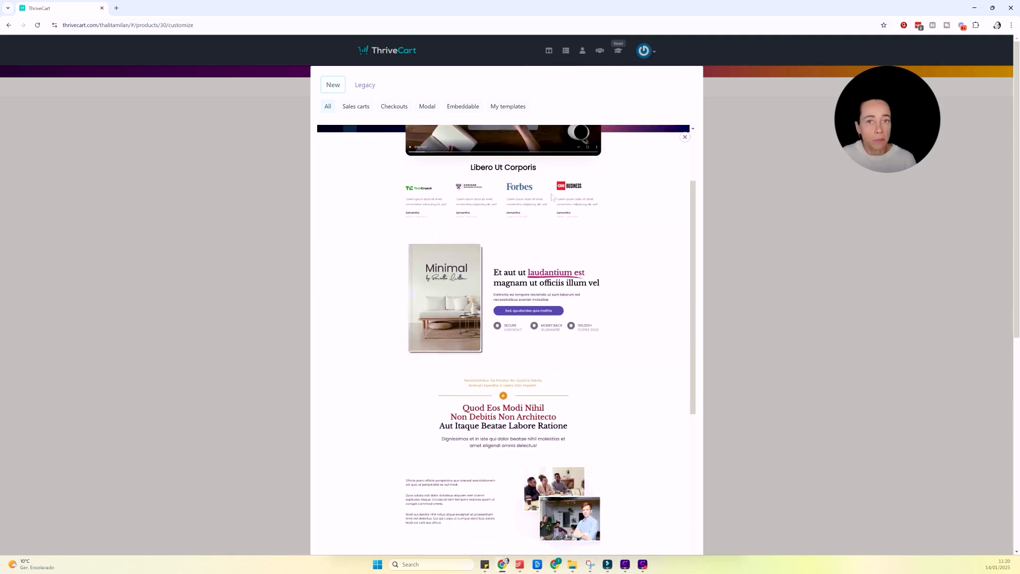
scroll(551, 198, up, 3)
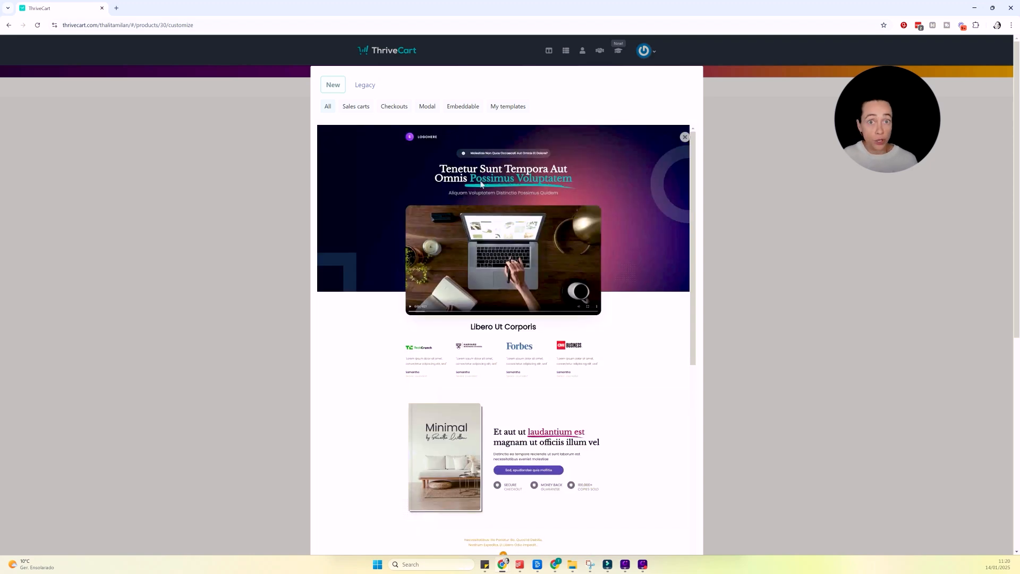
scroll(492, 285, down, 8)
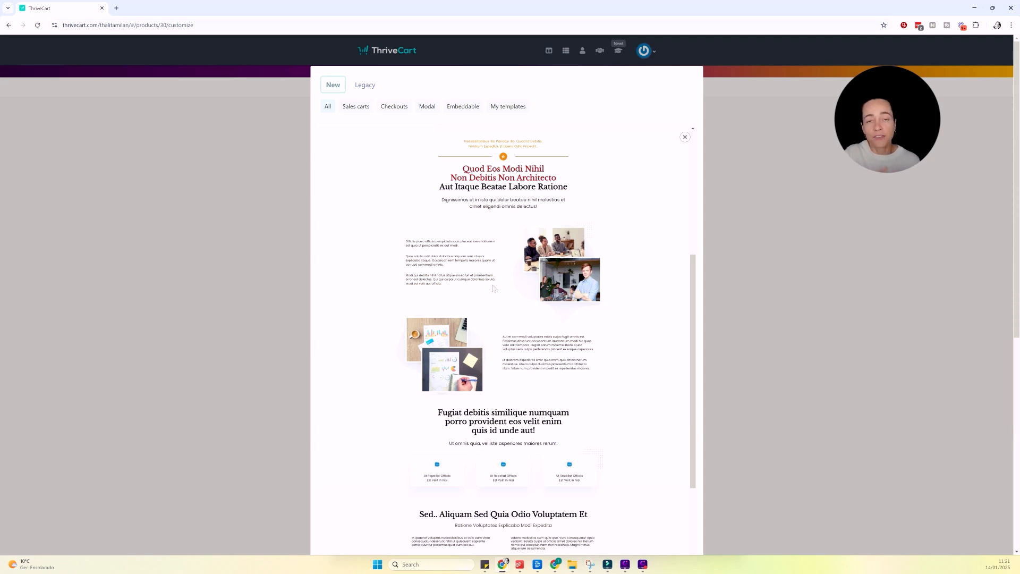
scroll(505, 282, down, 9)
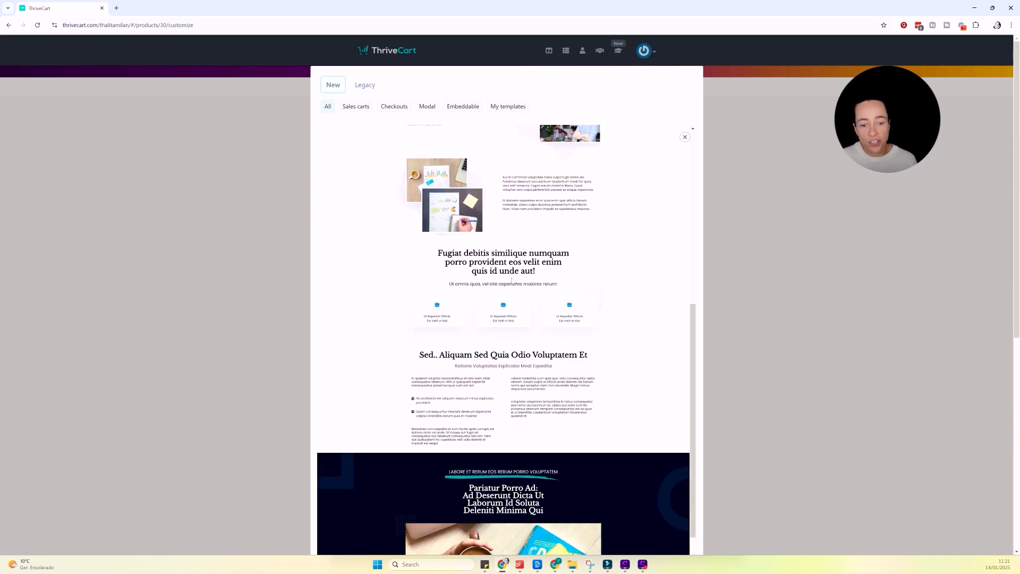
scroll(537, 268, down, 15)
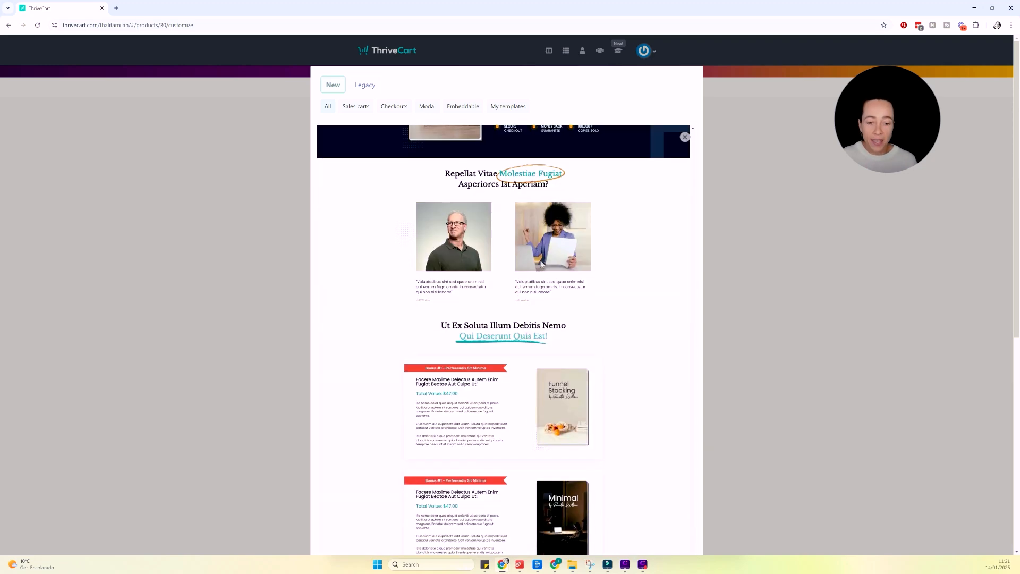
scroll(544, 262, down, 7)
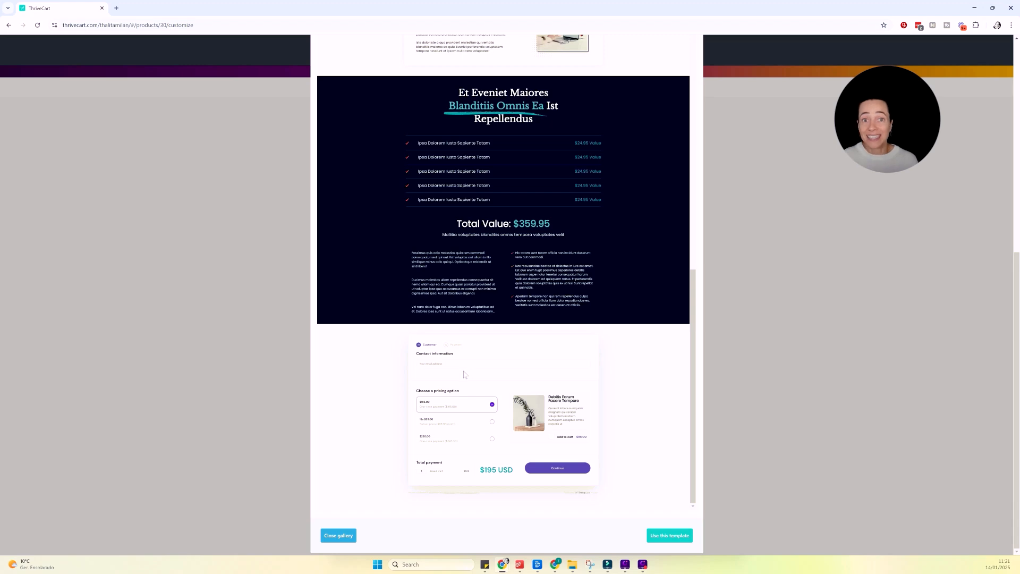
scroll(507, 252, up, 20)
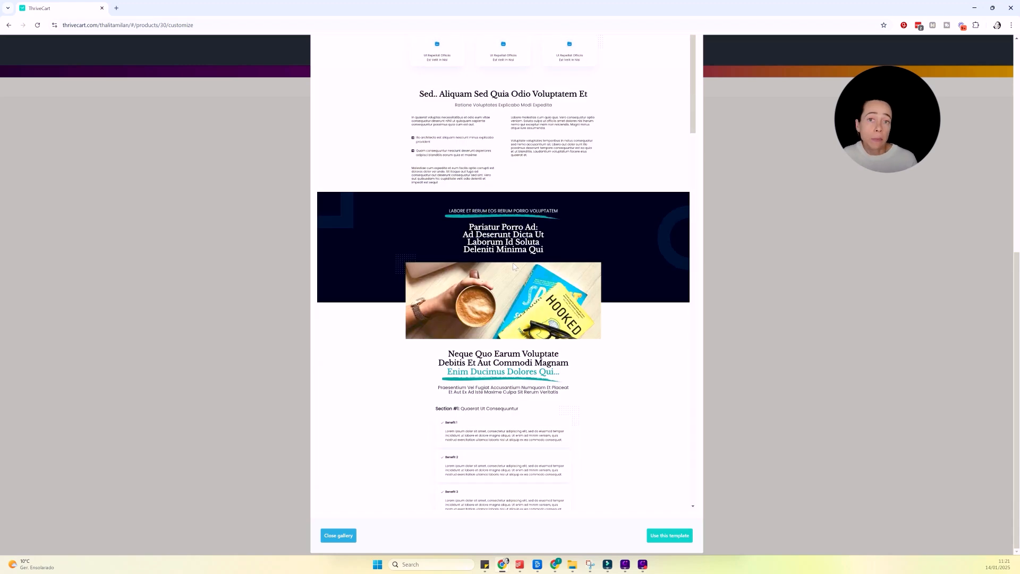
scroll(514, 267, up, 13)
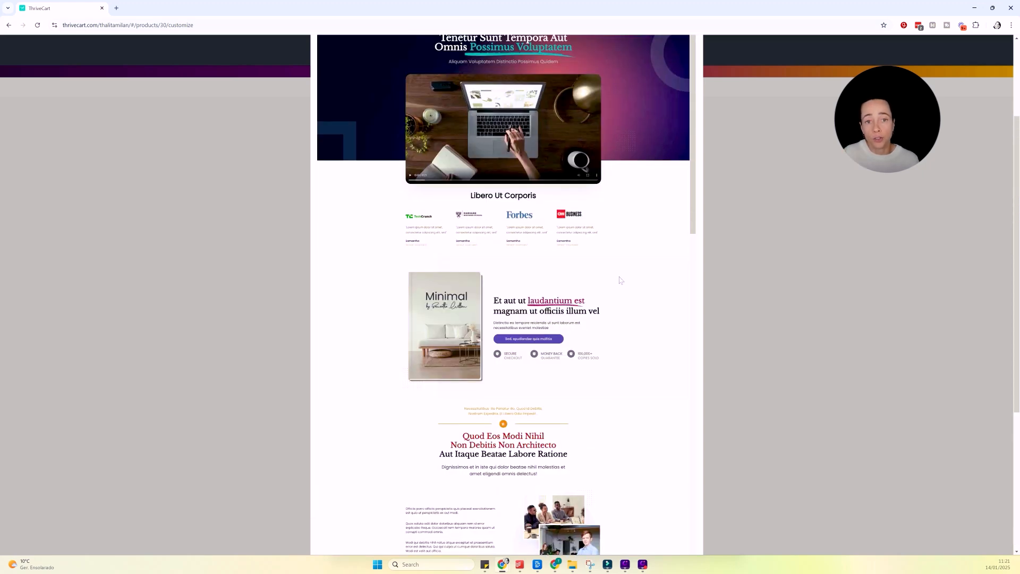
scroll(621, 280, up, 5)
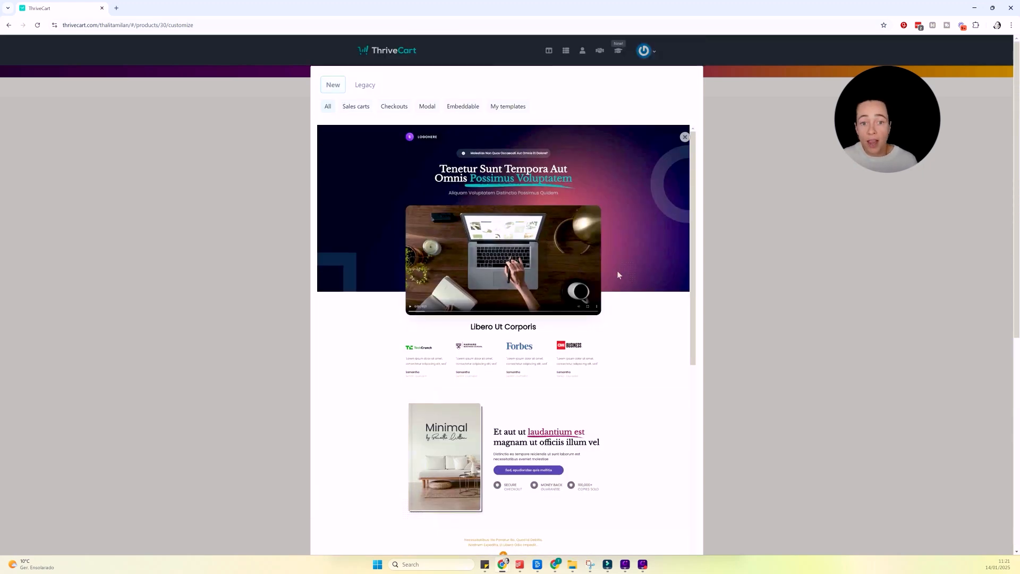
click(685, 136)
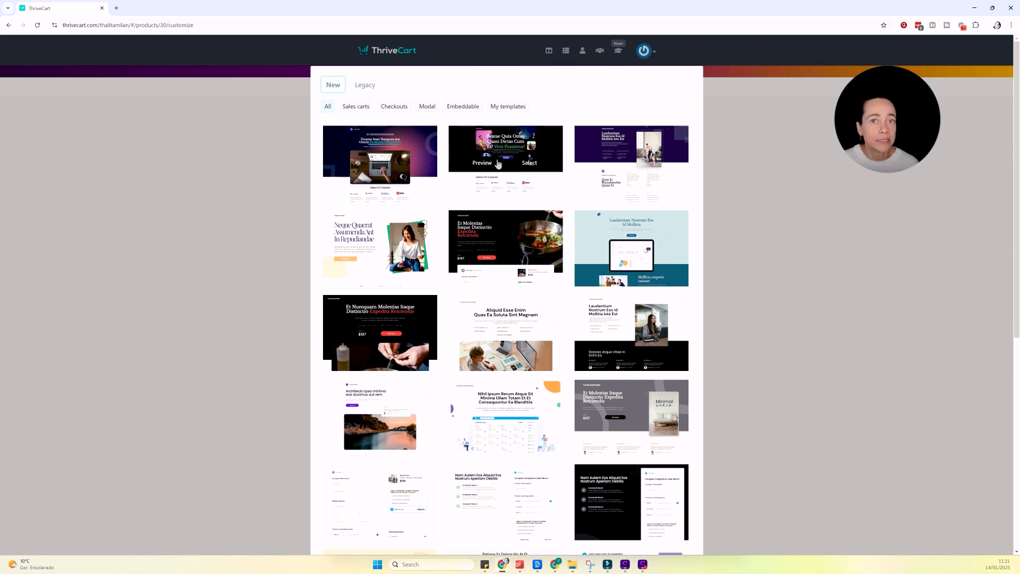
Preview the last Embeddable template, the Boxed Cart with contact and billing fields, and use it for the product's cart page
scroll(515, 193, down, 4)
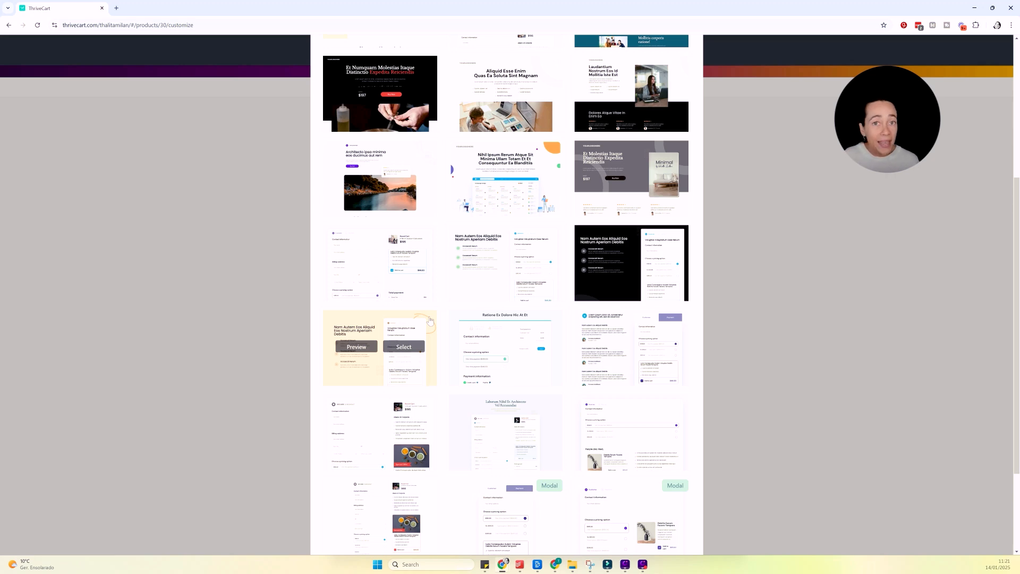
scroll(478, 297, down, 3)
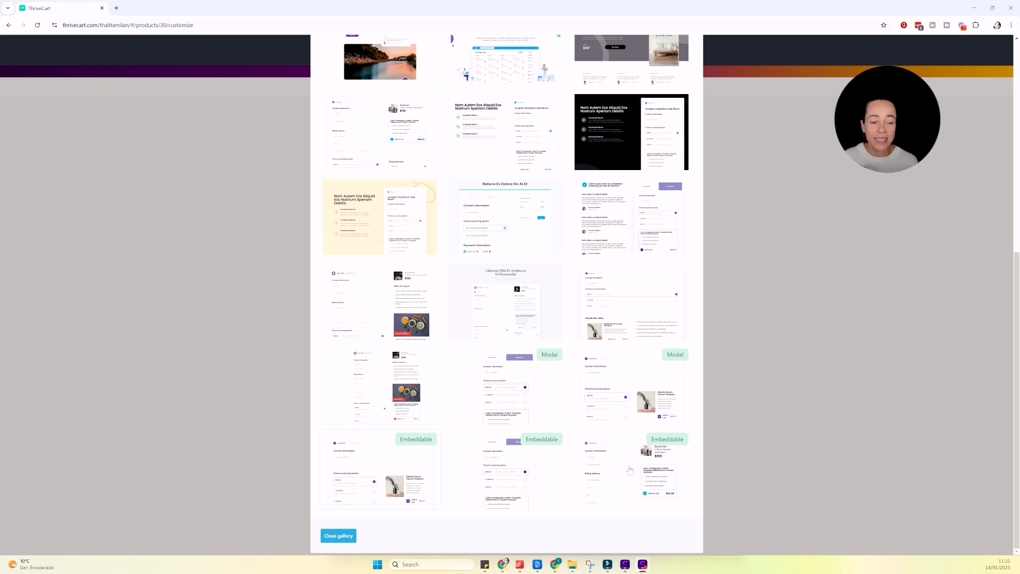
mouse_move(626, 456)
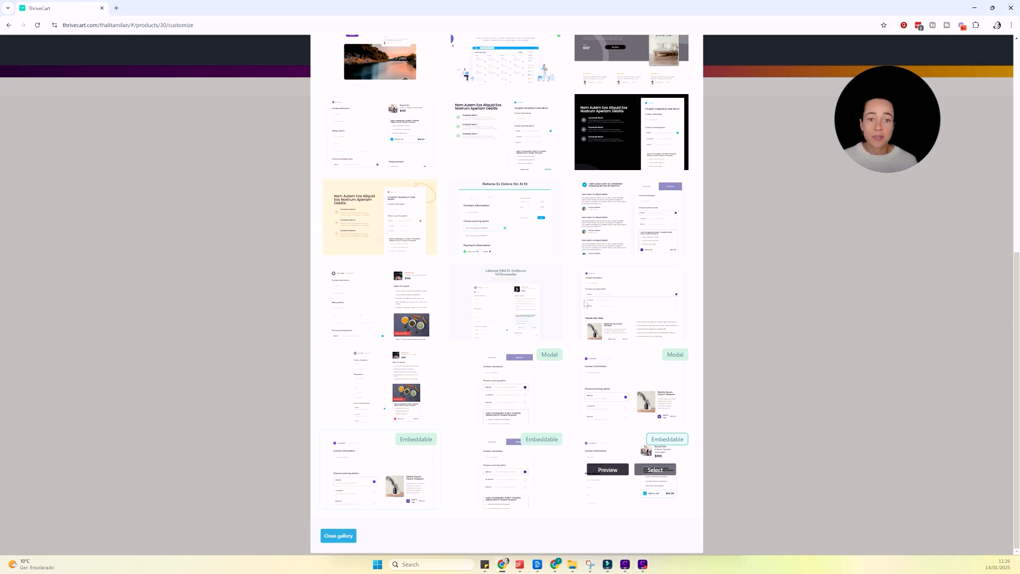
click(611, 471)
scroll(585, 303, up, 7)
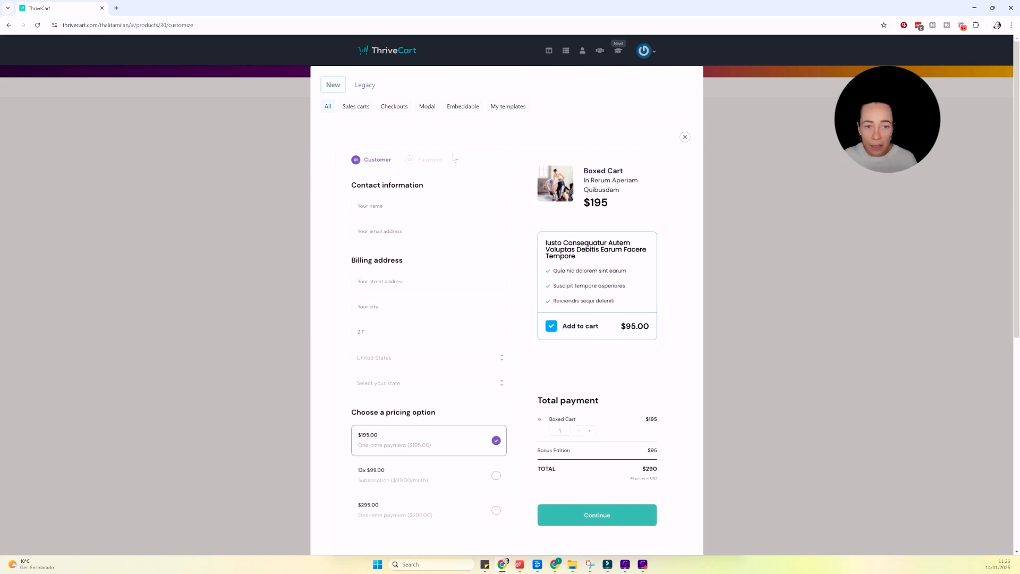
scroll(478, 213, down, 7)
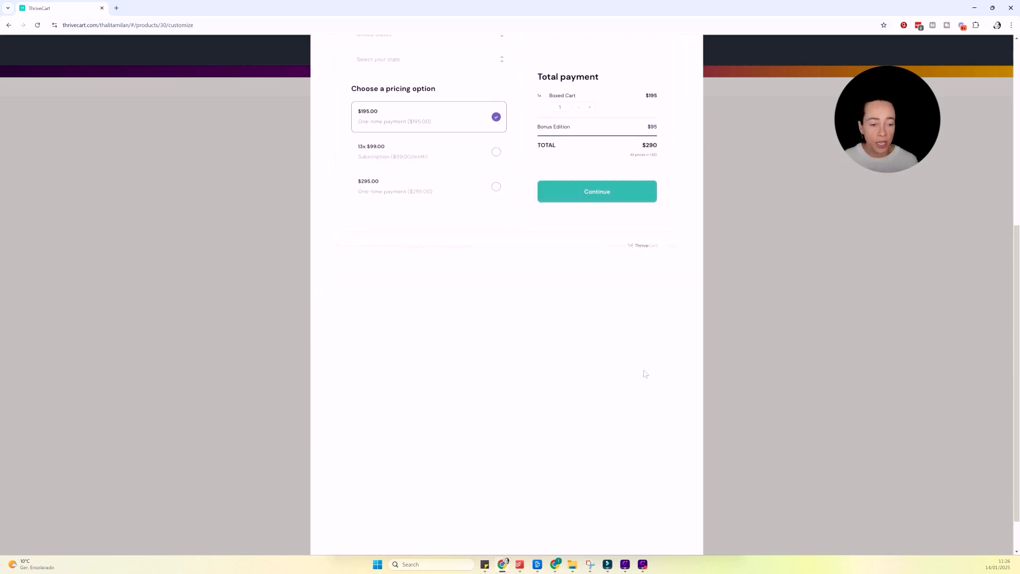
click(667, 534)
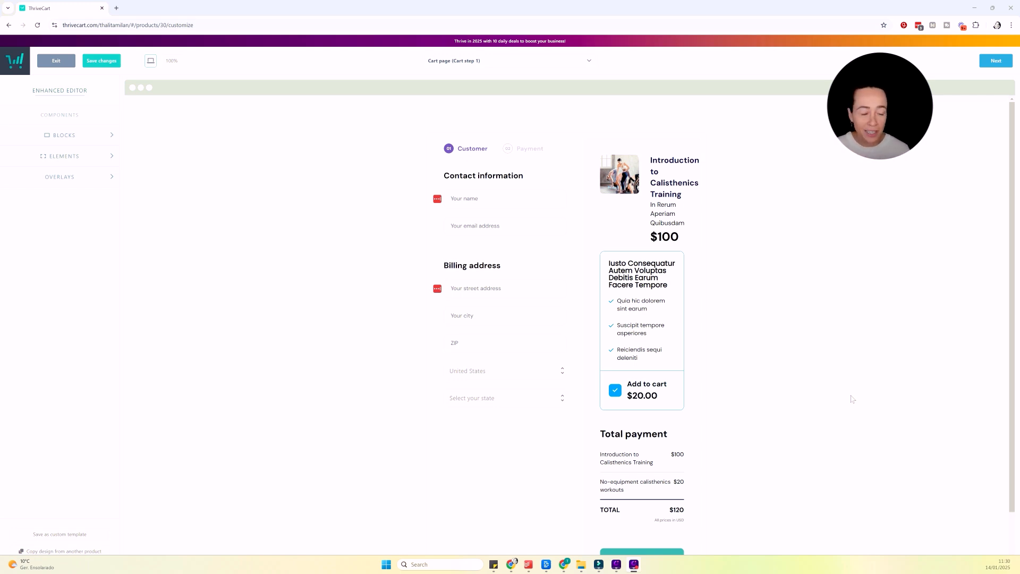
View the image library for the product's picture on the cart page and close it without choosing another image
scroll(846, 399, down, 1)
scroll(847, 399, up, 1)
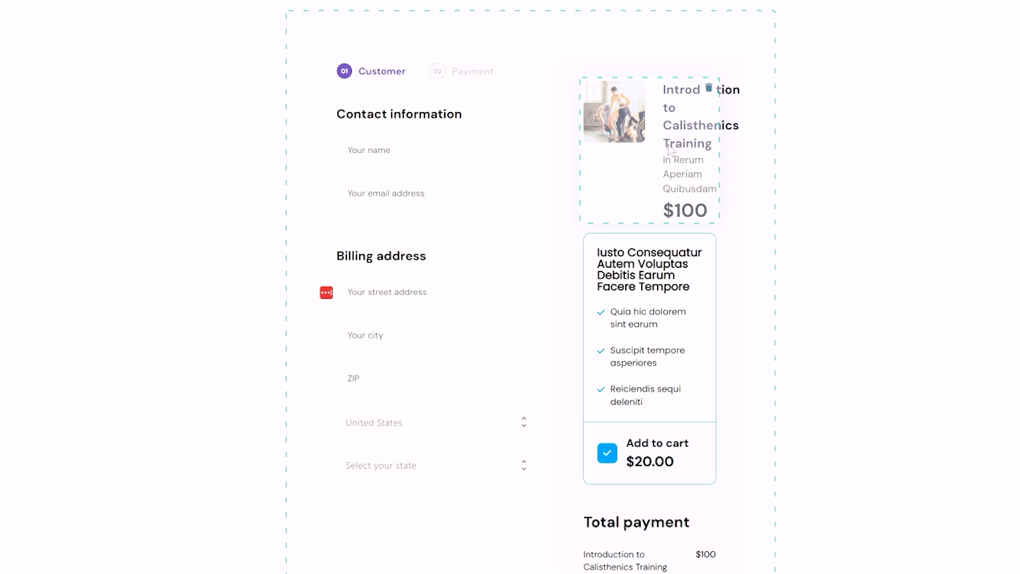
click(615, 122)
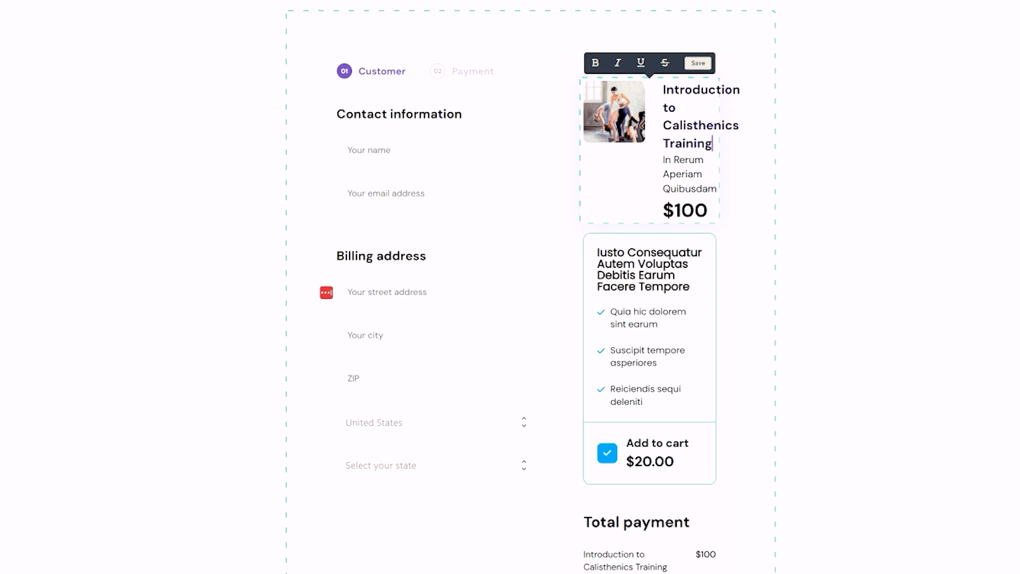
click(626, 101)
click(614, 154)
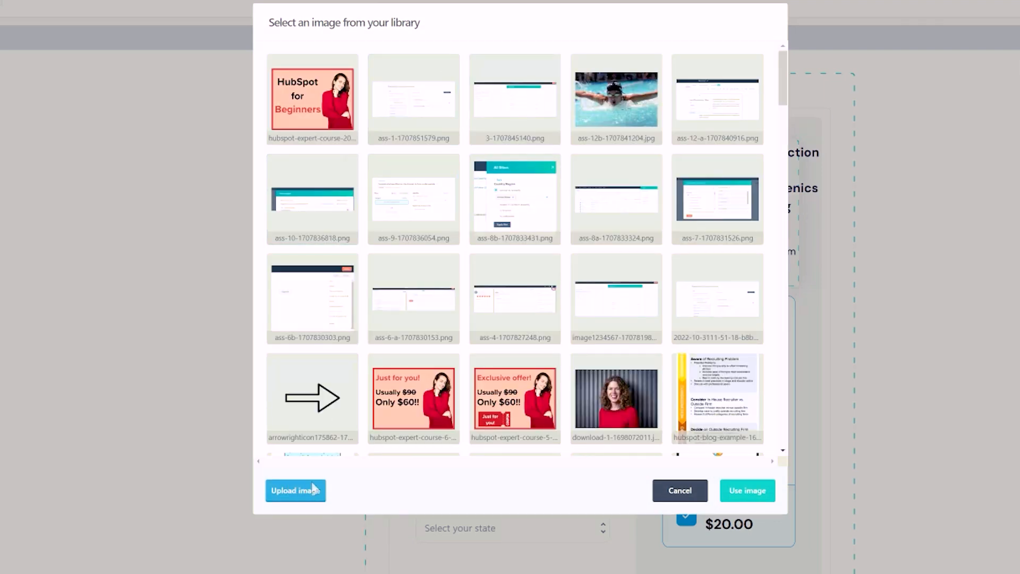
mouse_move(456, 270)
click(680, 491)
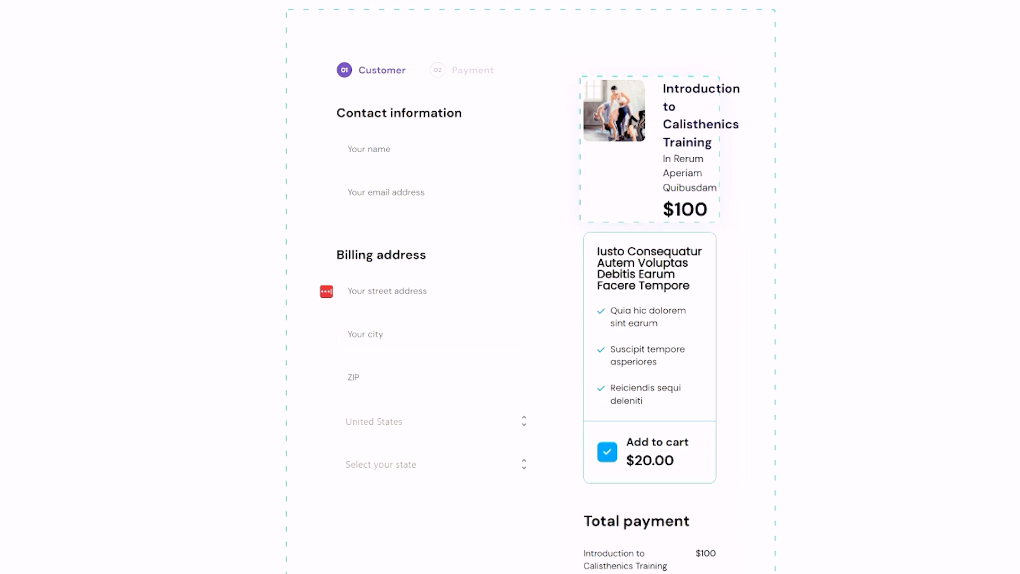
Replace the placeholder subtitle under the product name with "Get fit today!"
drag(663, 159, 718, 188)
key(BackSpace)
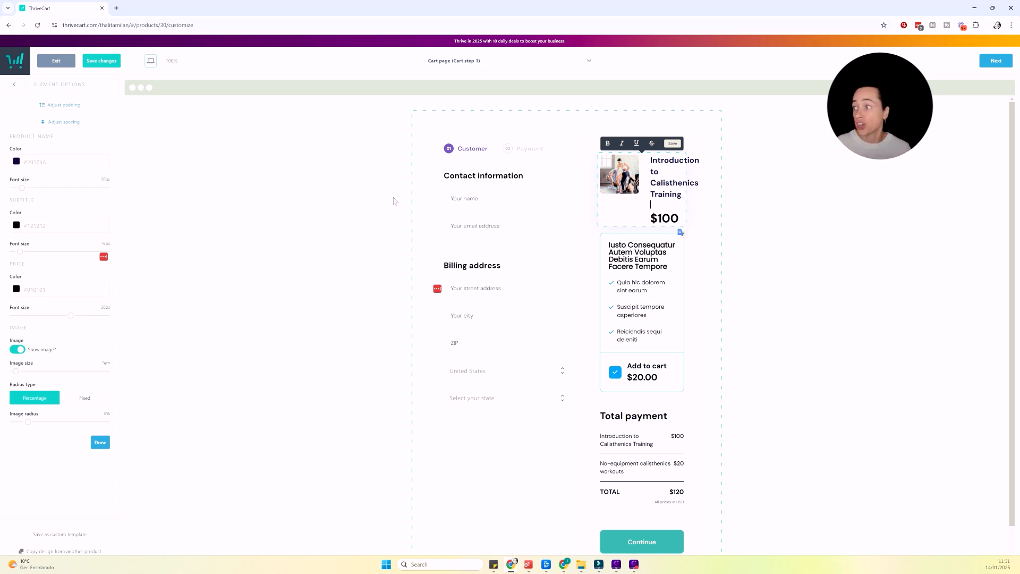
text(Ge)
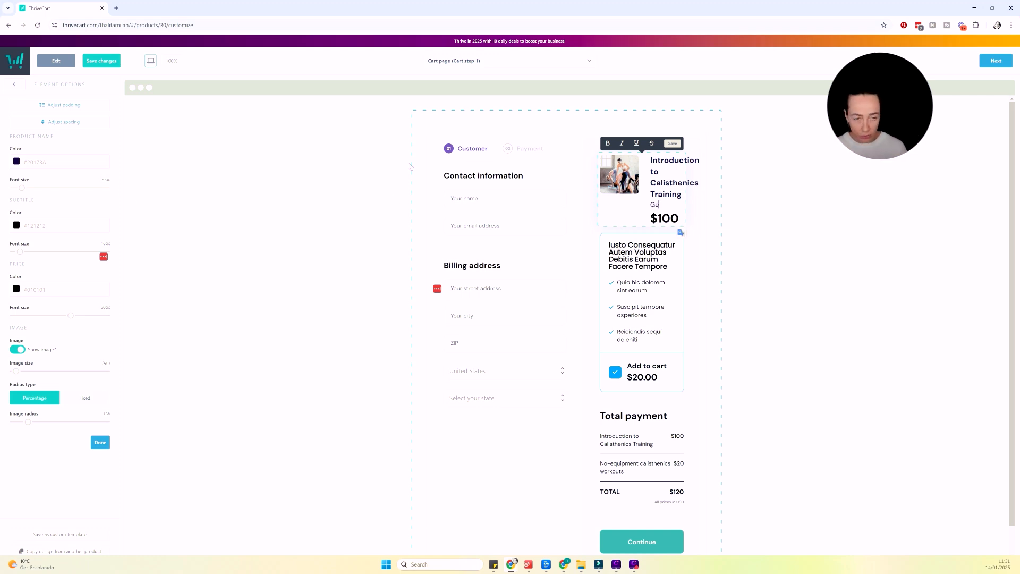
text(t fit today!)
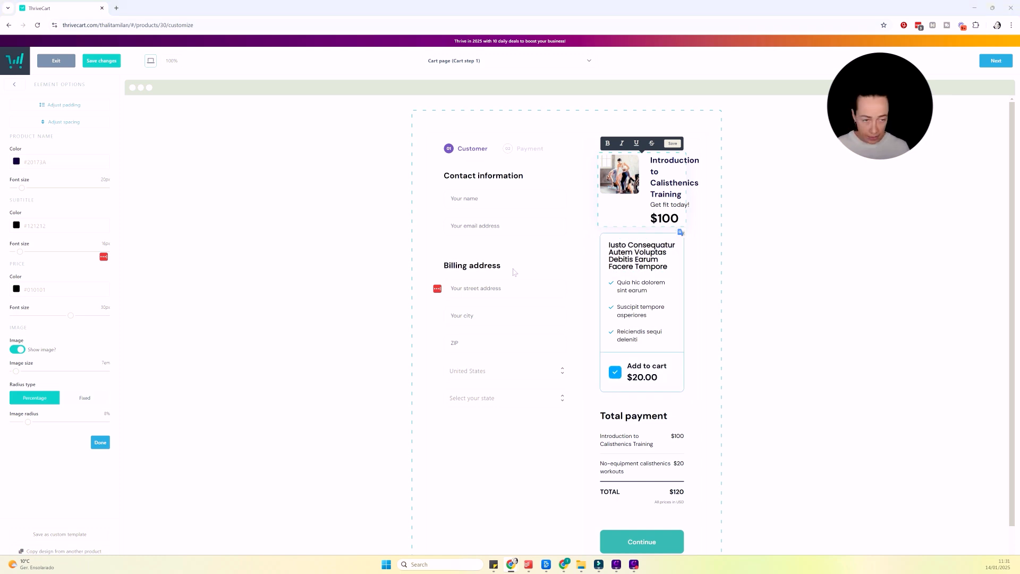
Replace the bump offer box's placeholder heading with "No-Equipment Calisthenics Workouts"
click(667, 266)
key(ctrl+a)
key(BackSpace)
text(No-Equipment Calisthenics Workouts)
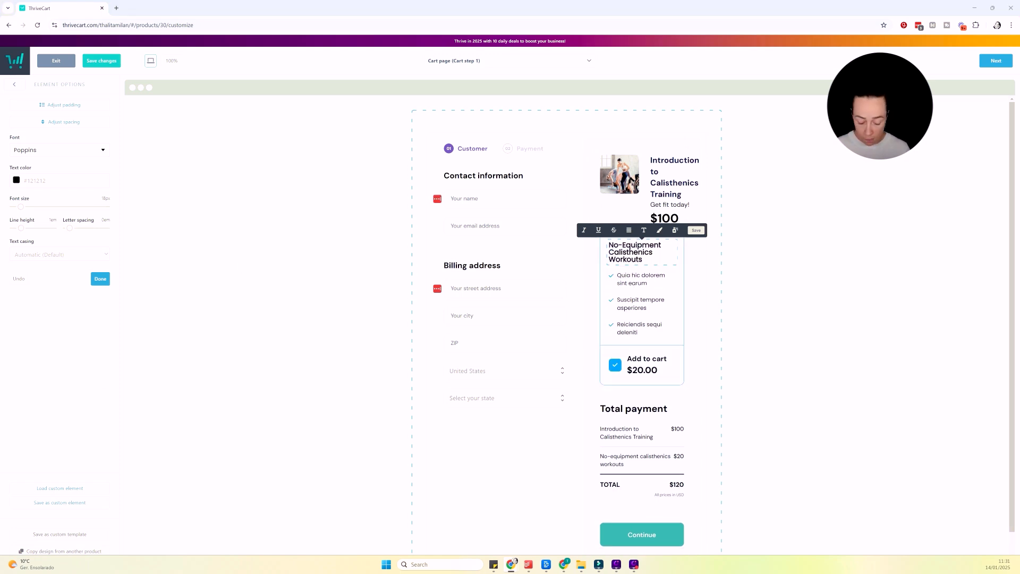
Rewrite the bump offer bullets as "Perfect for any fitness level", "Easy to do at home or on the go" and "Build strength and flexibility without any gear"
drag(648, 284, 613, 276)
text(Perfect for any fitness level)
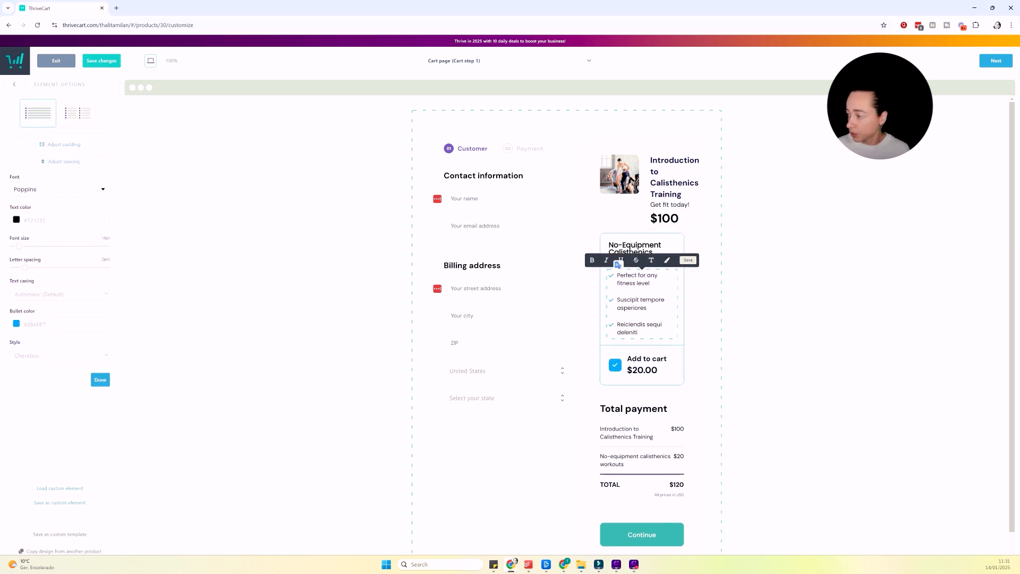
drag(647, 308, 615, 298)
text(Easy to do at home or on the go)
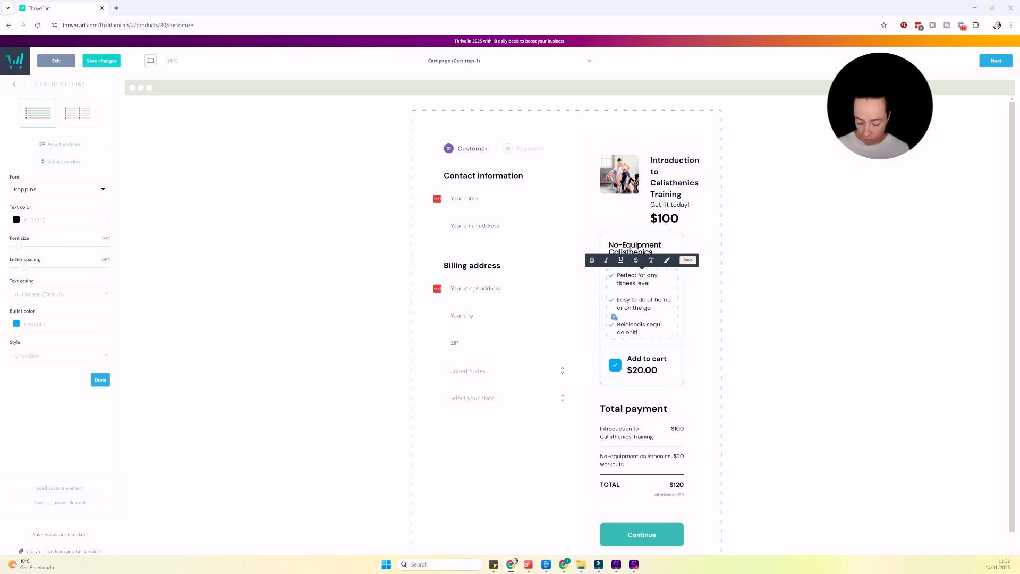
drag(638, 332, 619, 324)
key(BackSpace)
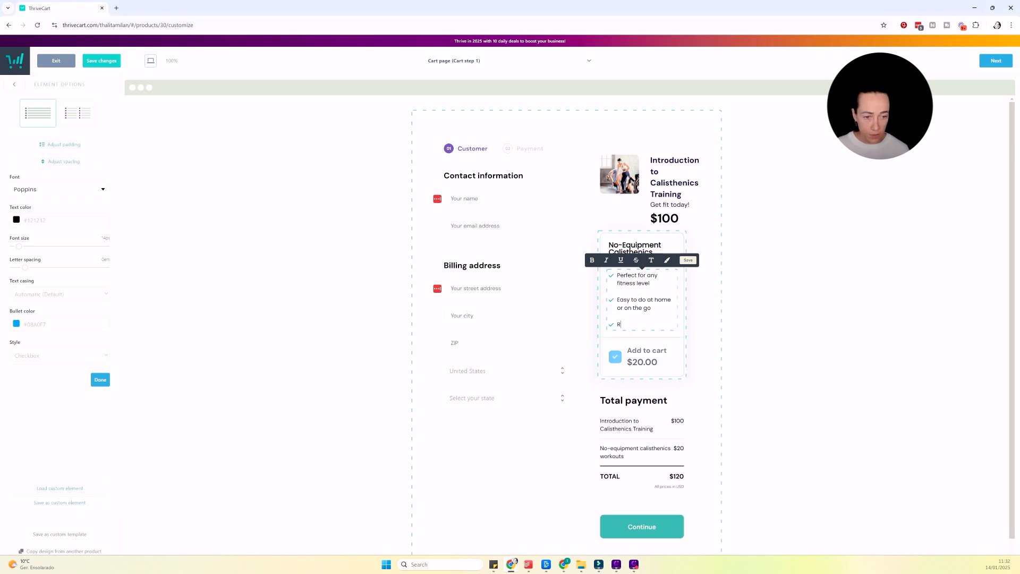
text(Build strength and flexibility without any gear)
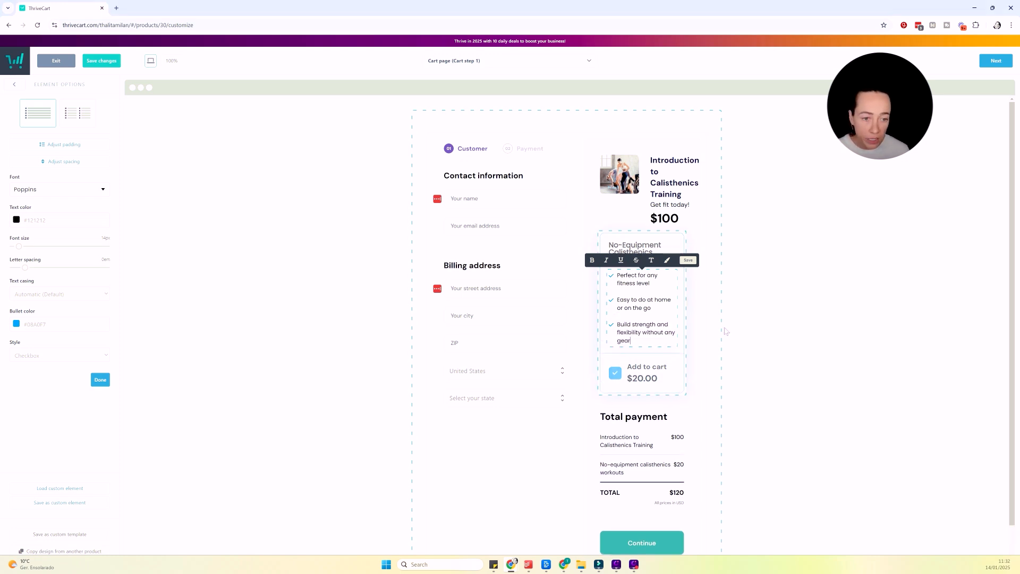
click(764, 279)
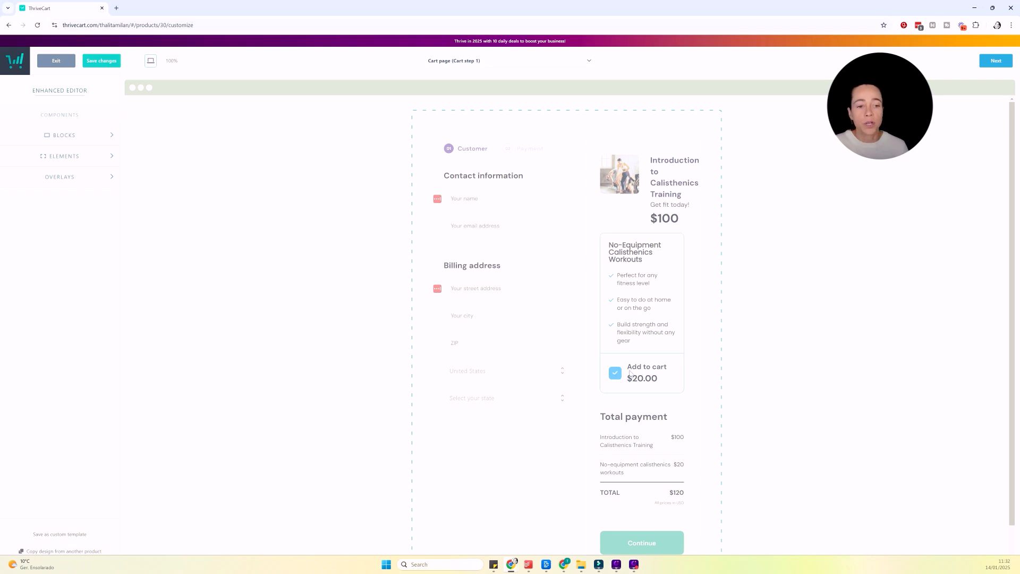
scroll(679, 370, down, 1)
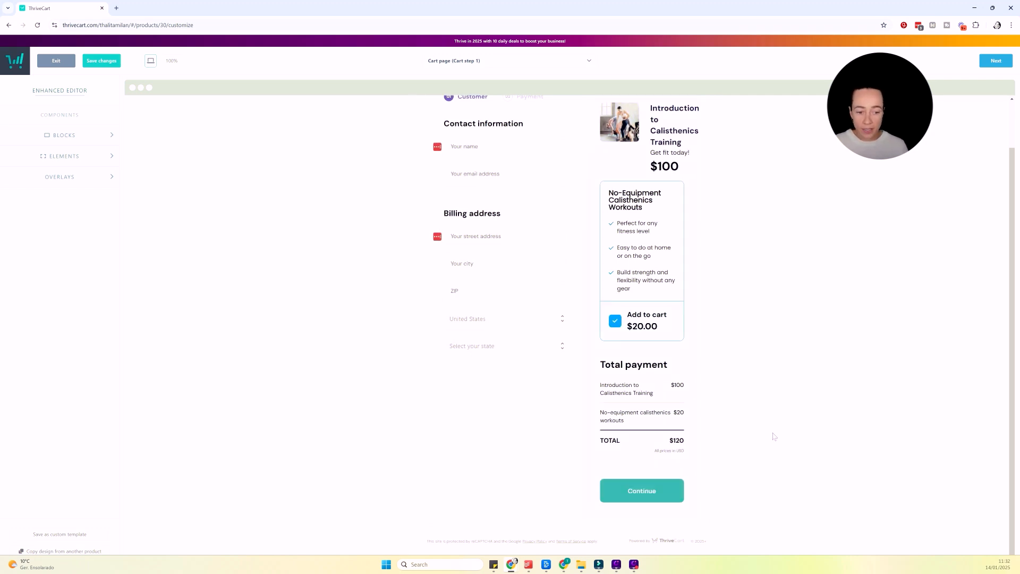
scroll(775, 437, up, 1)
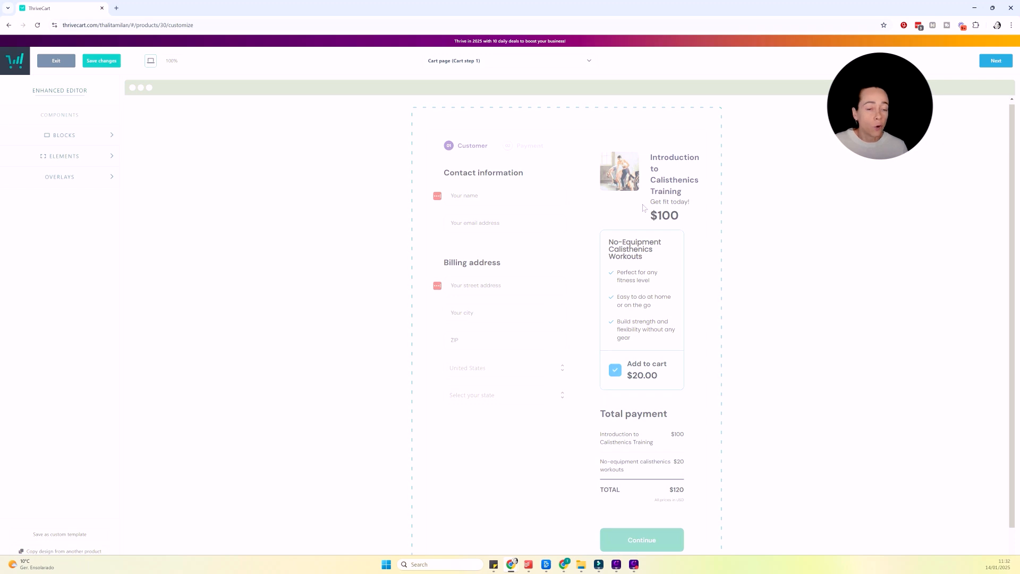
scroll(644, 209, down, 1)
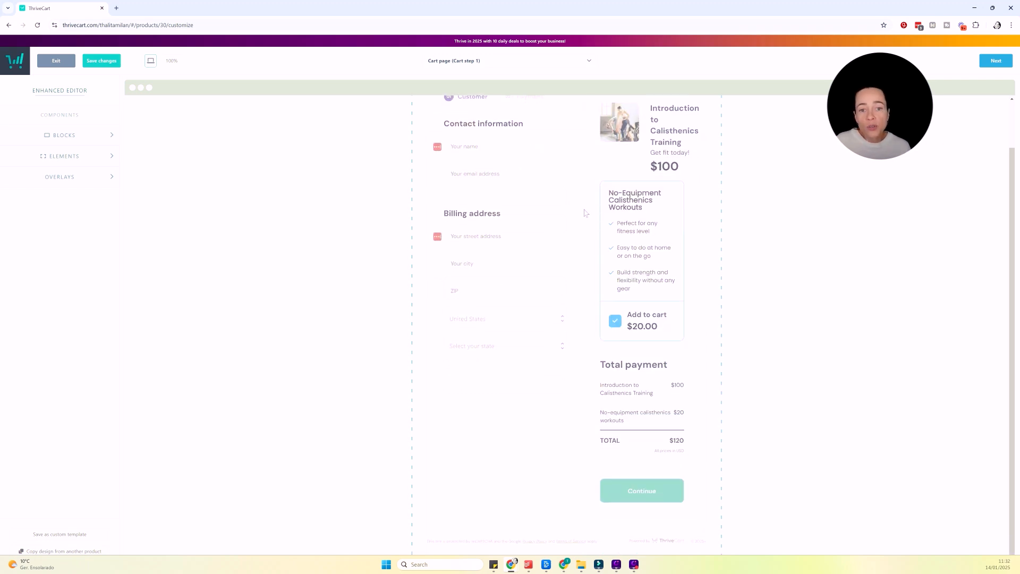
scroll(587, 214, up, 1)
click(87, 144)
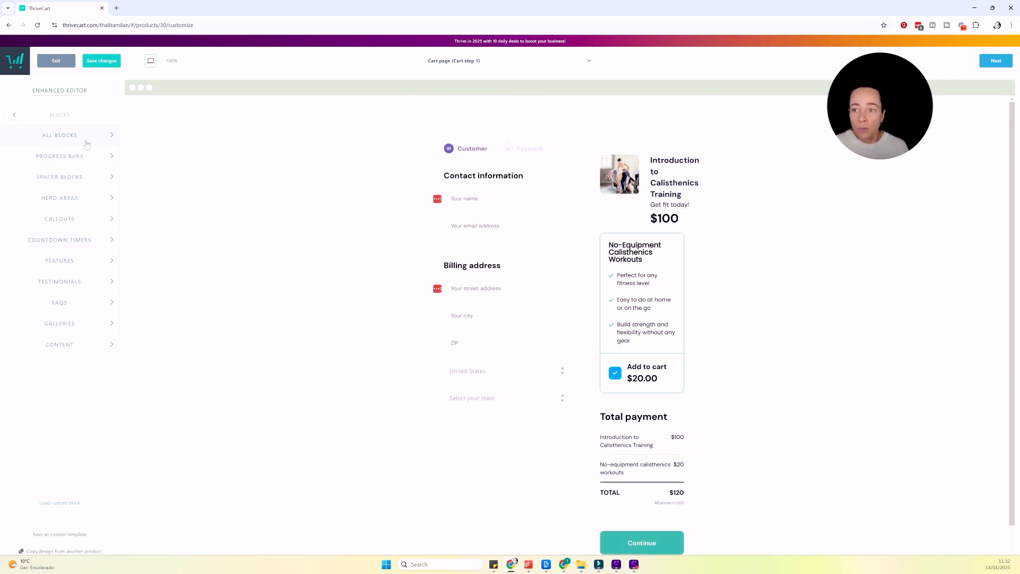
click(20, 118)
Add a text element reading "TITLE!" above the Contact information heading
click(66, 156)
drag(251, 162, 505, 176)
text(TITLE !)
key(BackSpace)
key(BackSpace)
text(!)
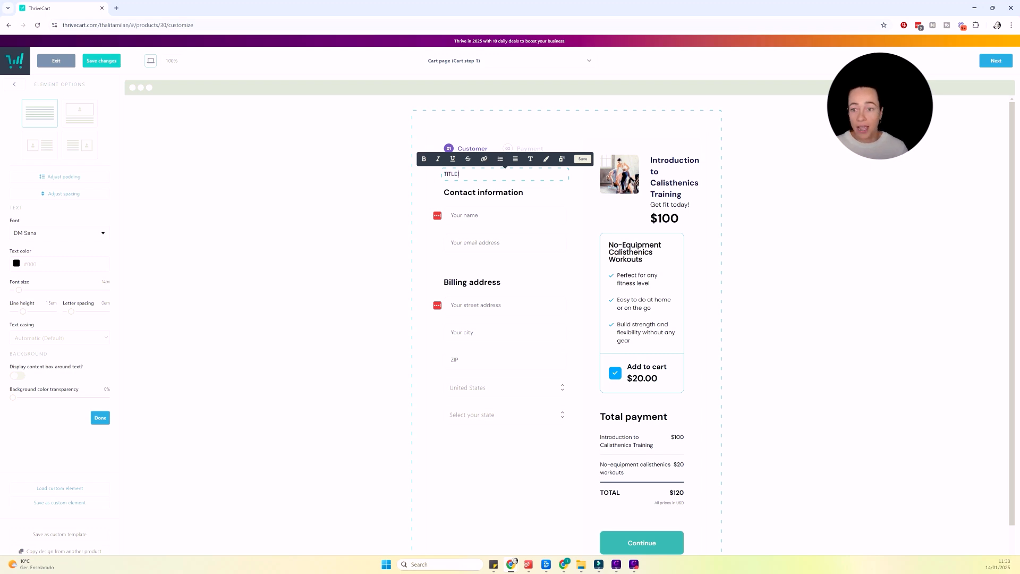
click(14, 86)
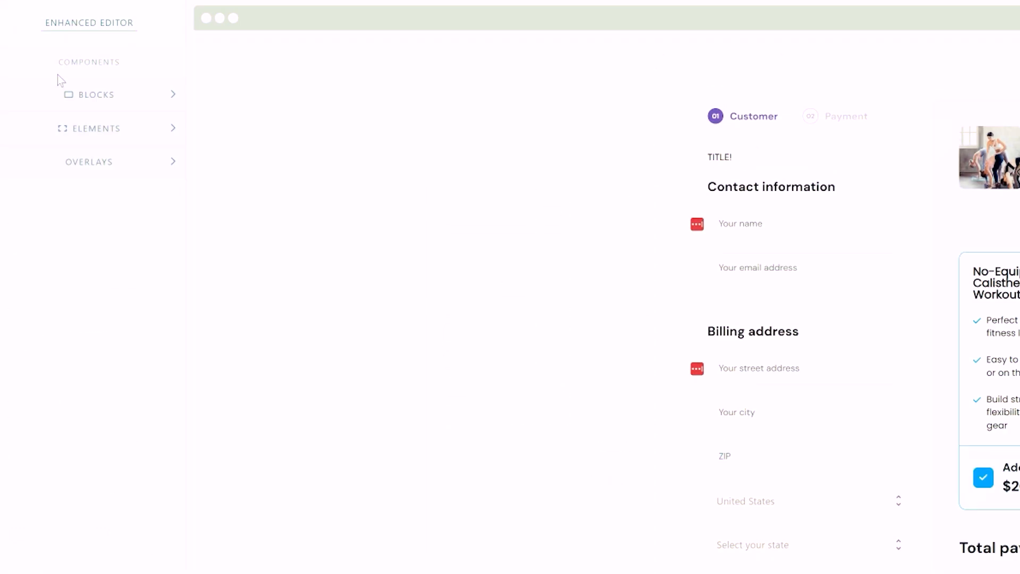
Delete the "TITLE!" text element above the Contact information heading
click(51, 156)
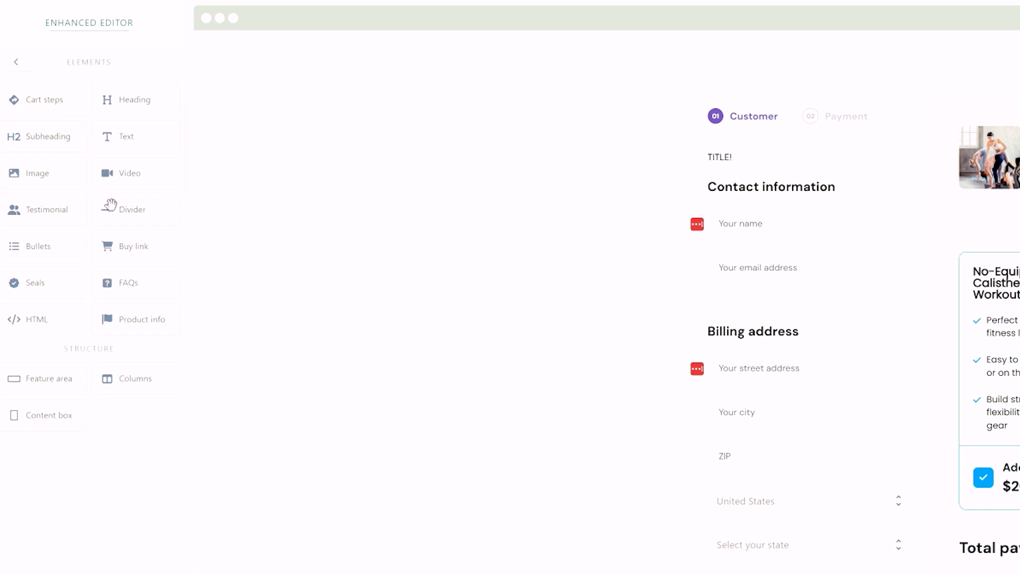
drag(110, 204, 761, 155)
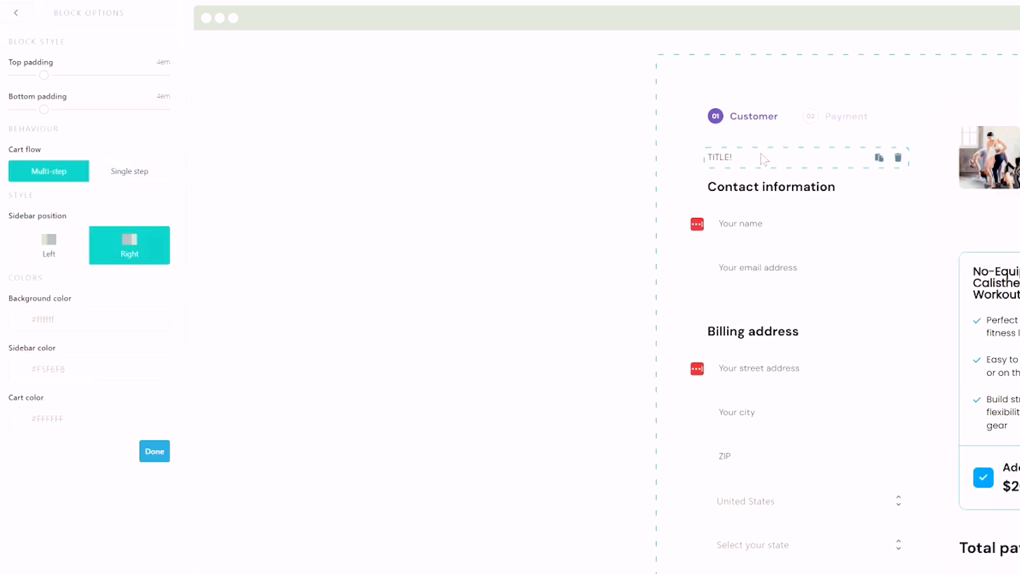
click(898, 158)
click(931, 69)
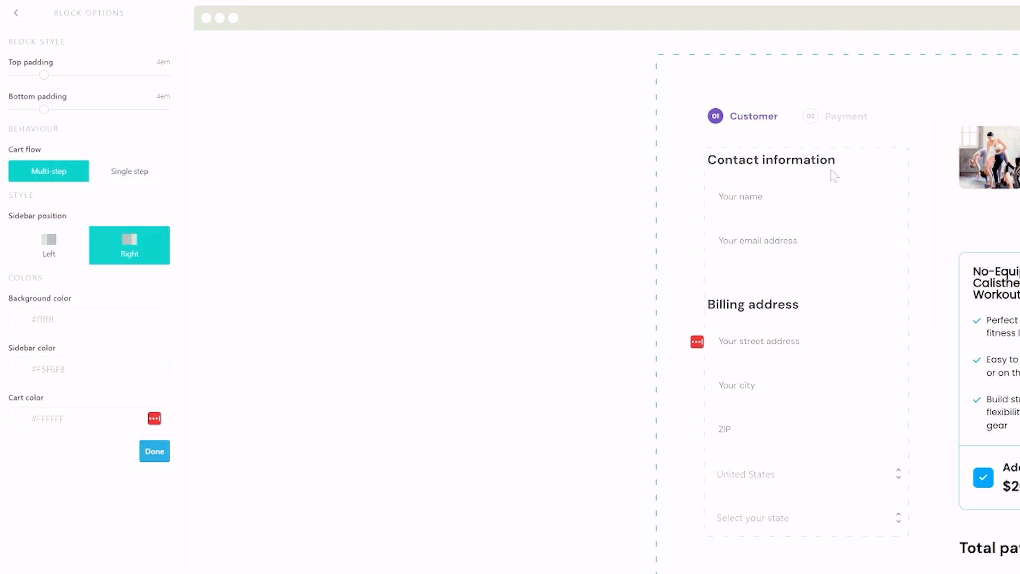
click(10, 19)
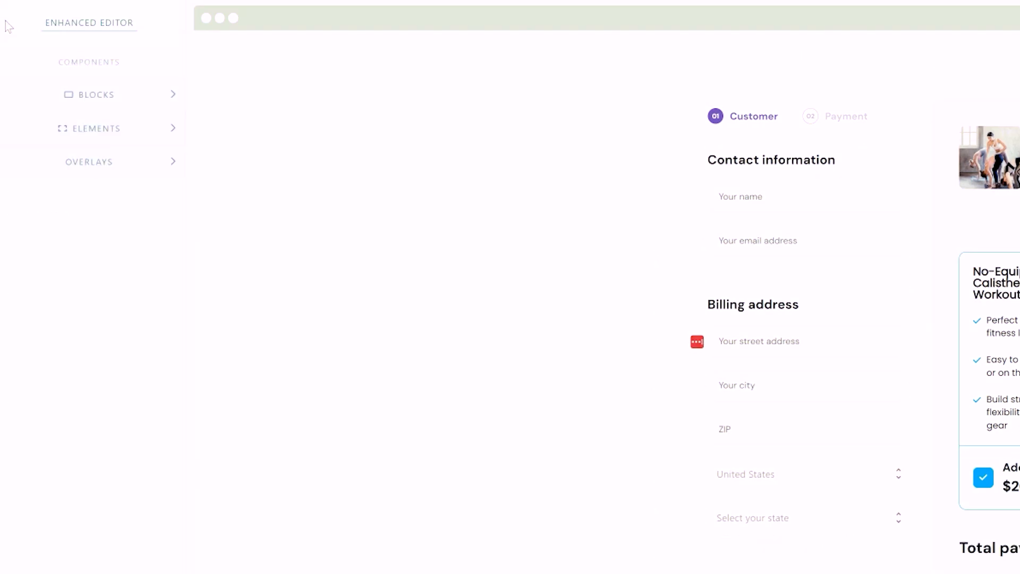
Insert the testimonials block with two portrait photos and quotes above the checkout form
click(85, 95)
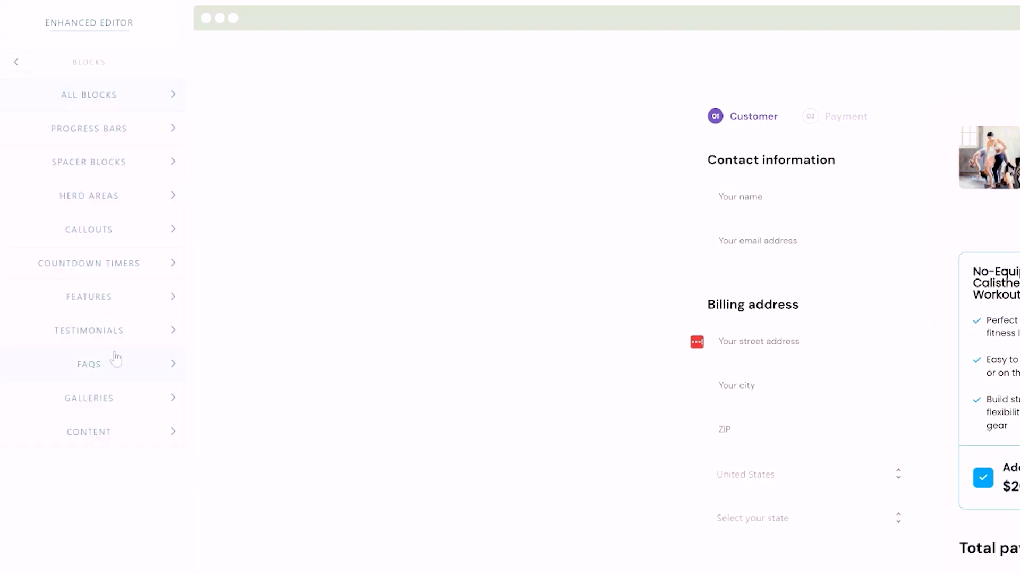
click(114, 330)
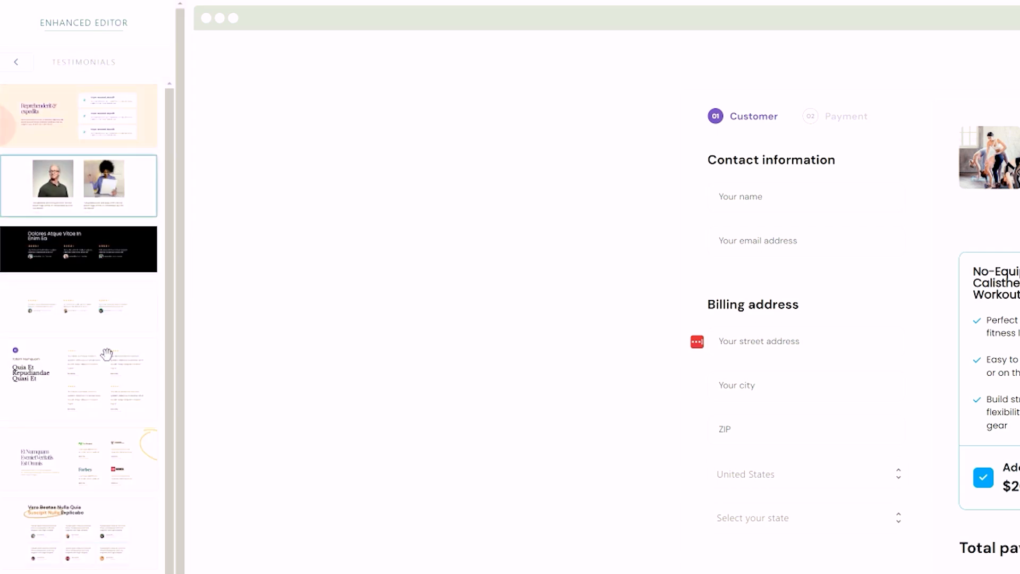
scroll(106, 355, down, 2)
scroll(114, 357, up, 1)
scroll(113, 358, down, 1)
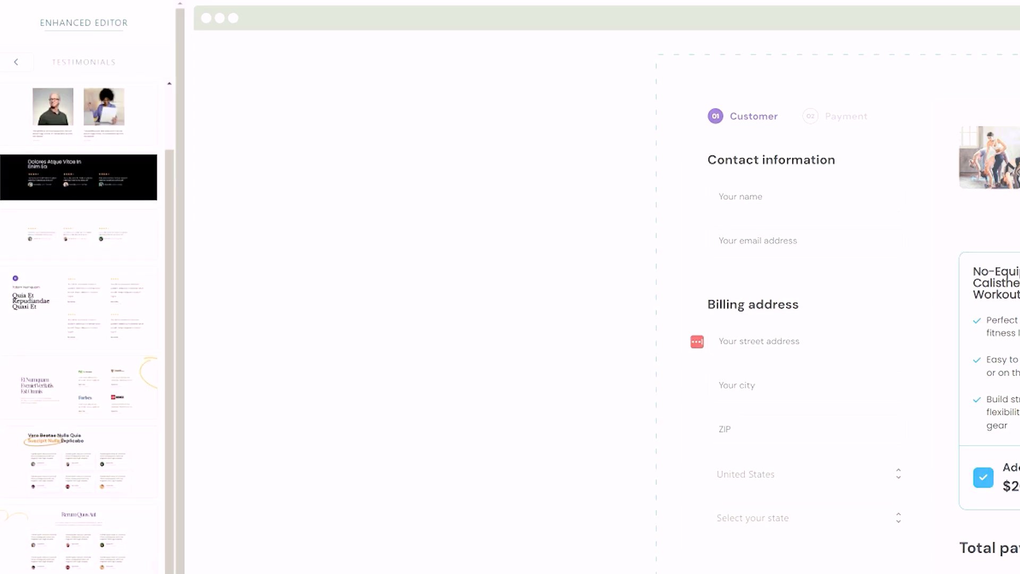
drag(105, 109, 840, 45)
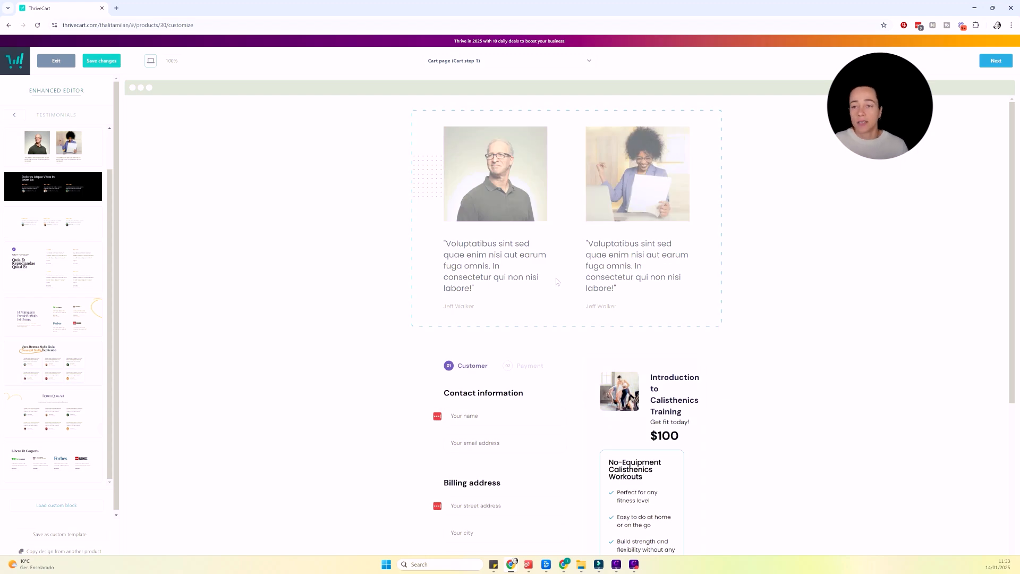
scroll(590, 353, down, 2)
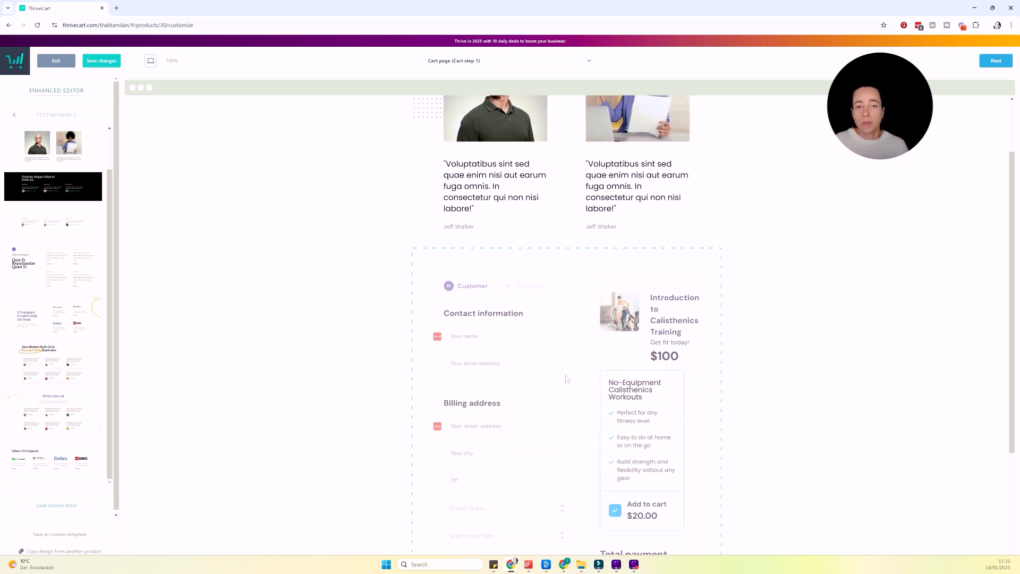
scroll(566, 379, up, 2)
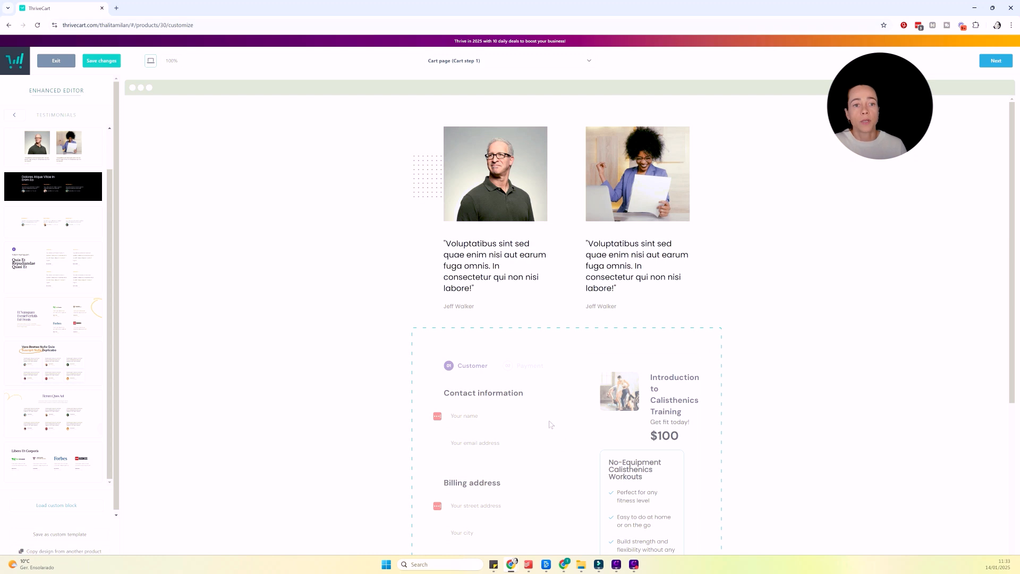
Delete the two-photo testimonials block from above the checkout form
click(14, 115)
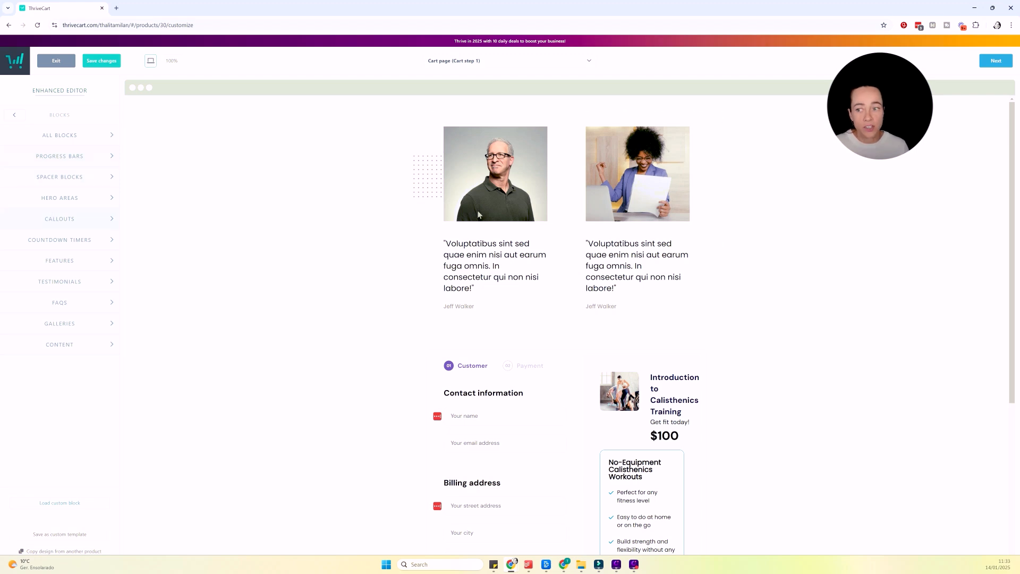
click(538, 213)
click(714, 117)
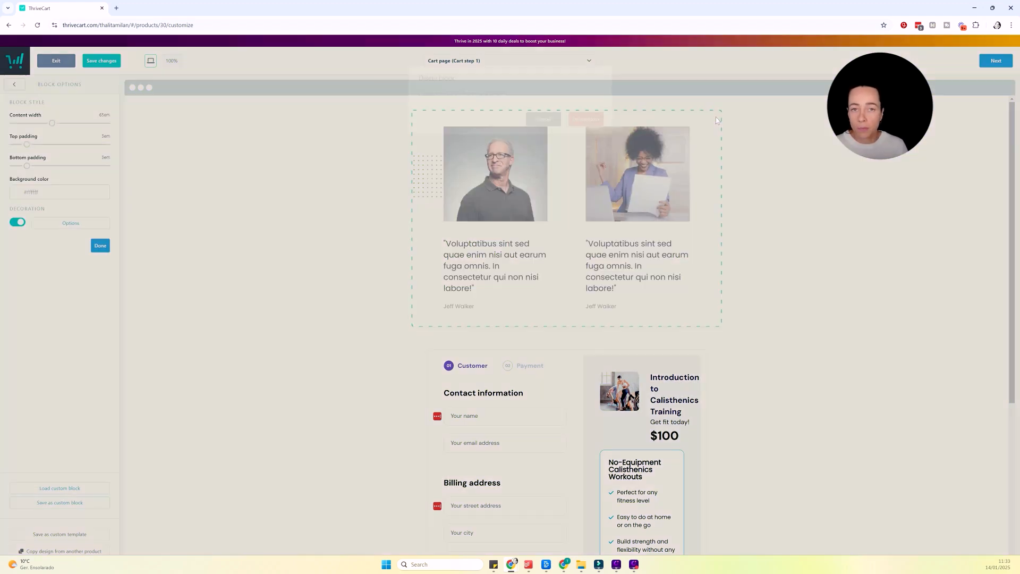
click(585, 119)
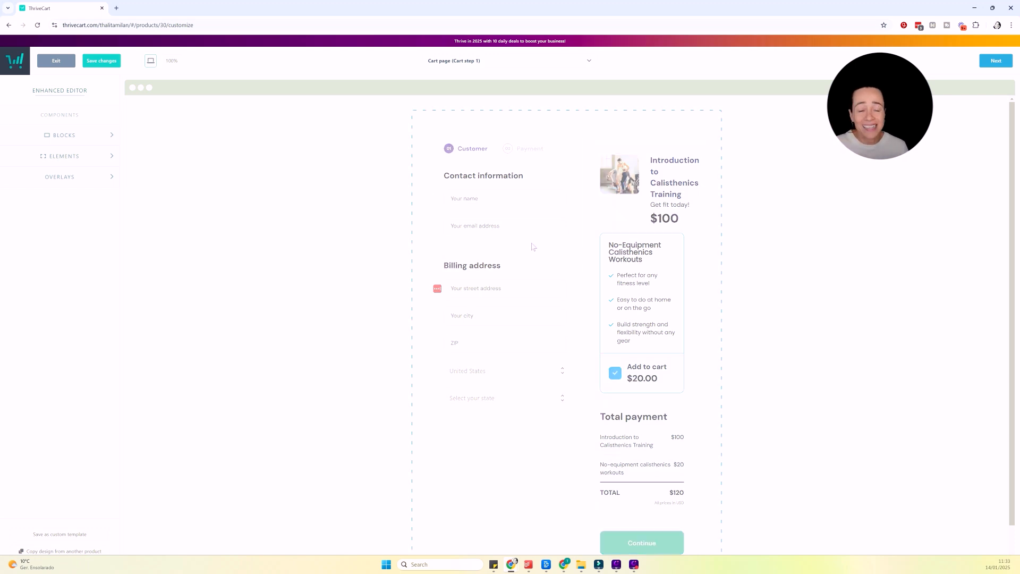
Switch the editor from the cart page to the Success page
scroll(526, 250, down, 1)
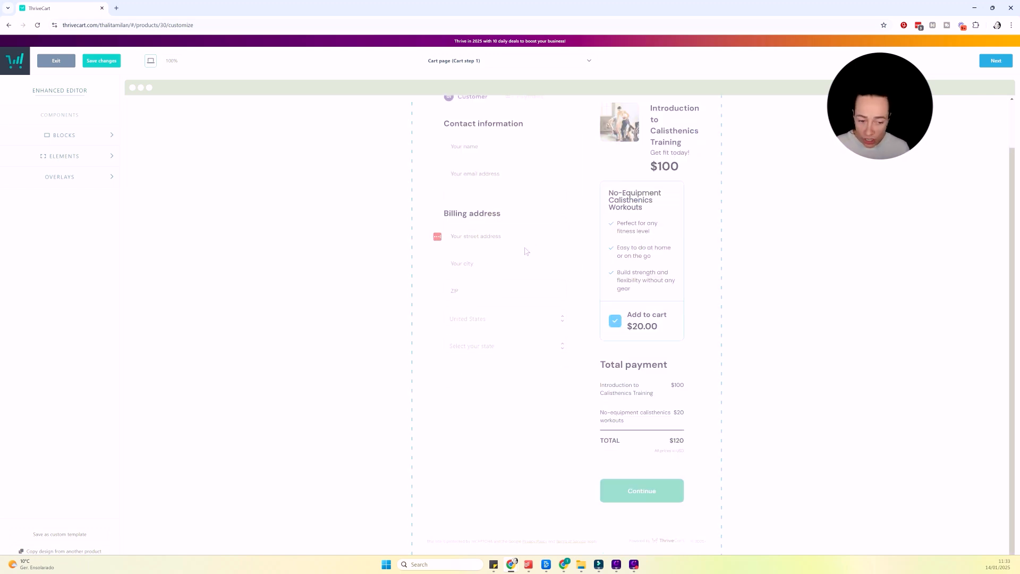
scroll(526, 252, up, 1)
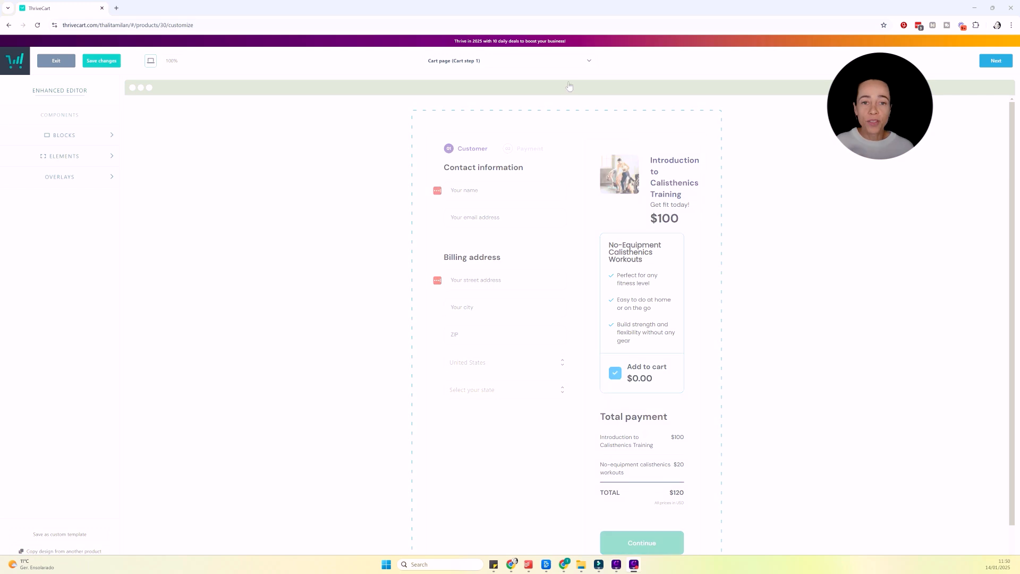
click(541, 60)
click(468, 140)
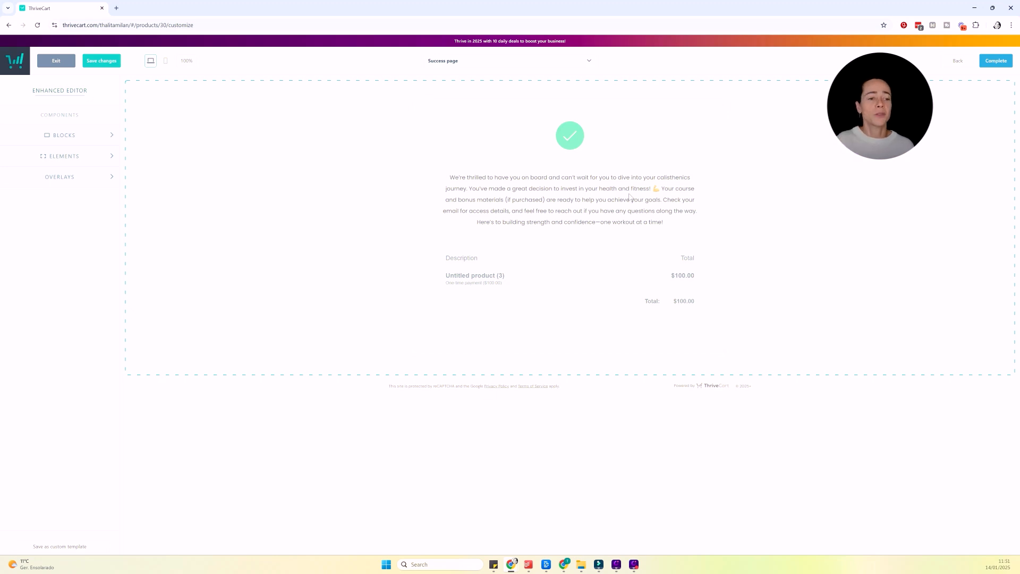
Save the customized Success page and complete the checkout design
click(101, 60)
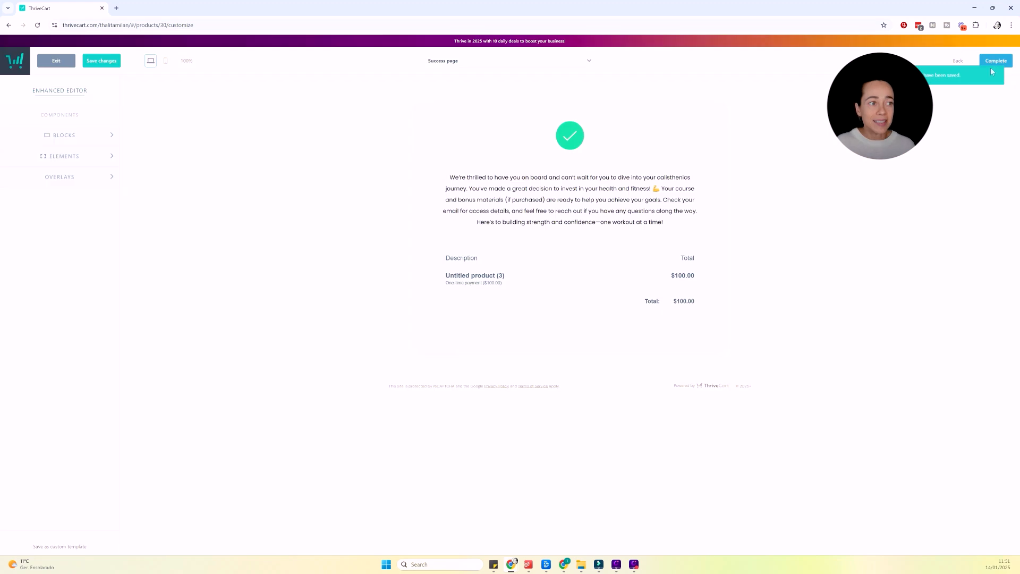
click(994, 61)
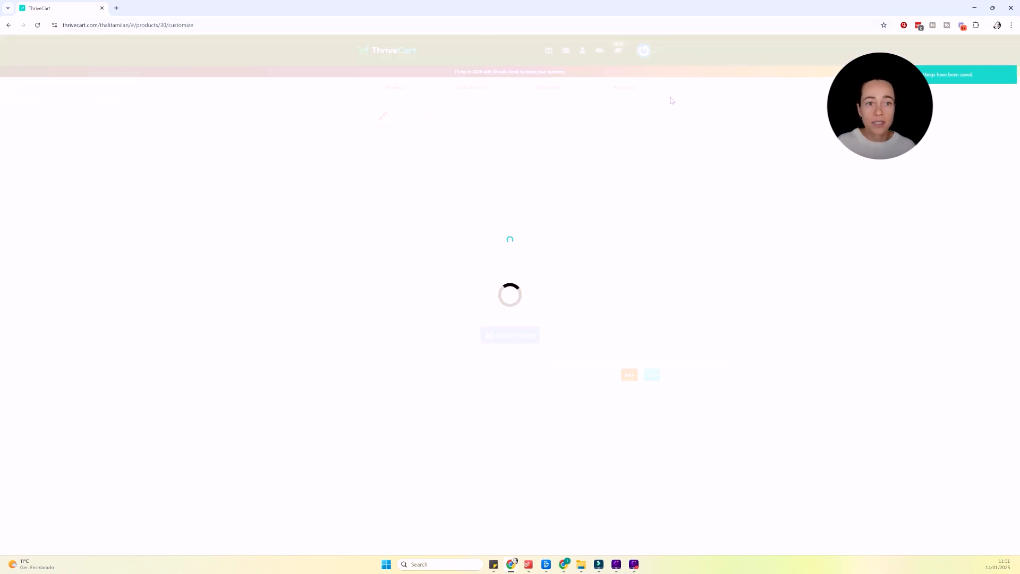
Start a behavior rule that uses ConvertKit to add an existing tag when the main product is purchased
click(626, 91)
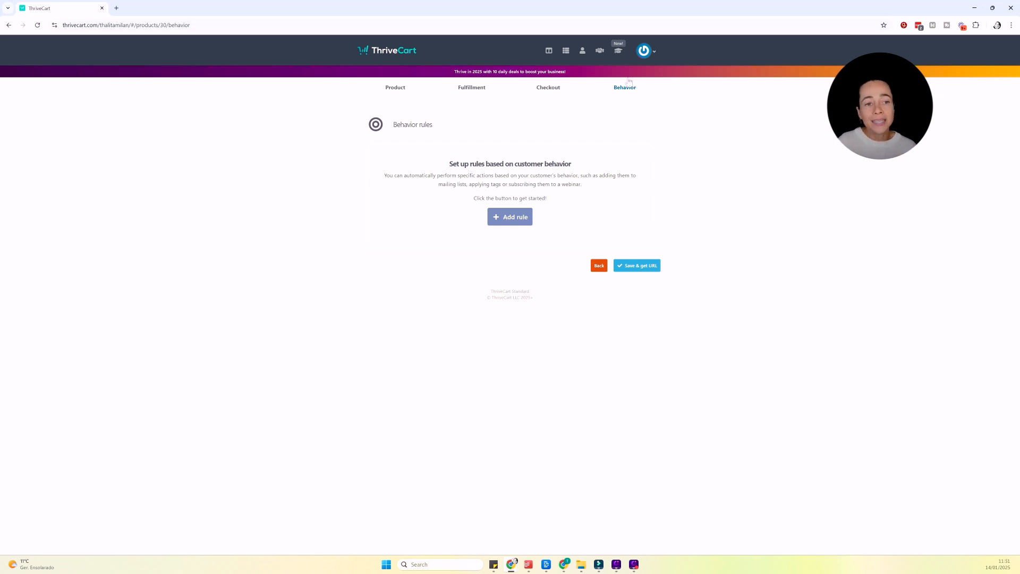
click(526, 222)
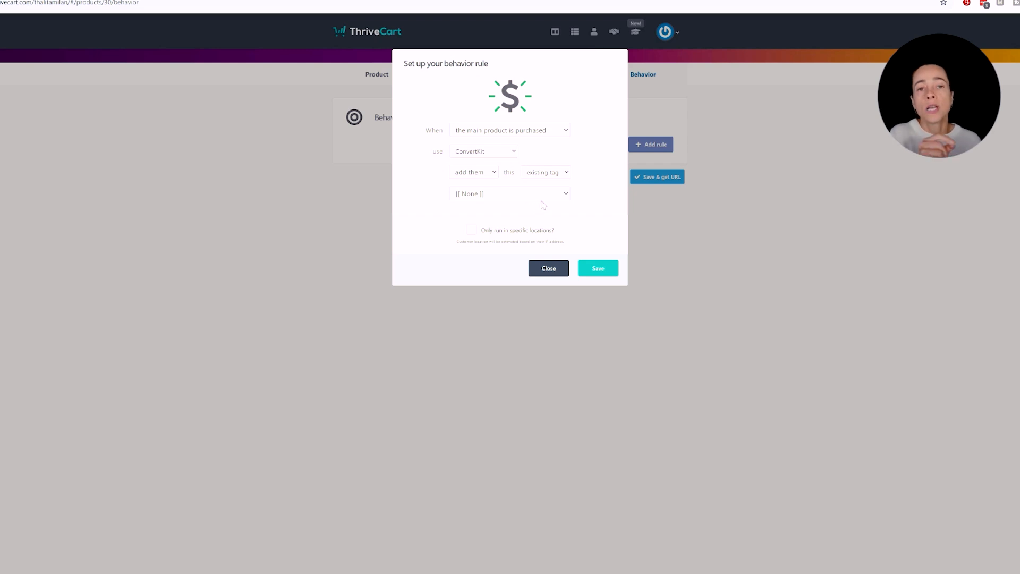
click(488, 135)
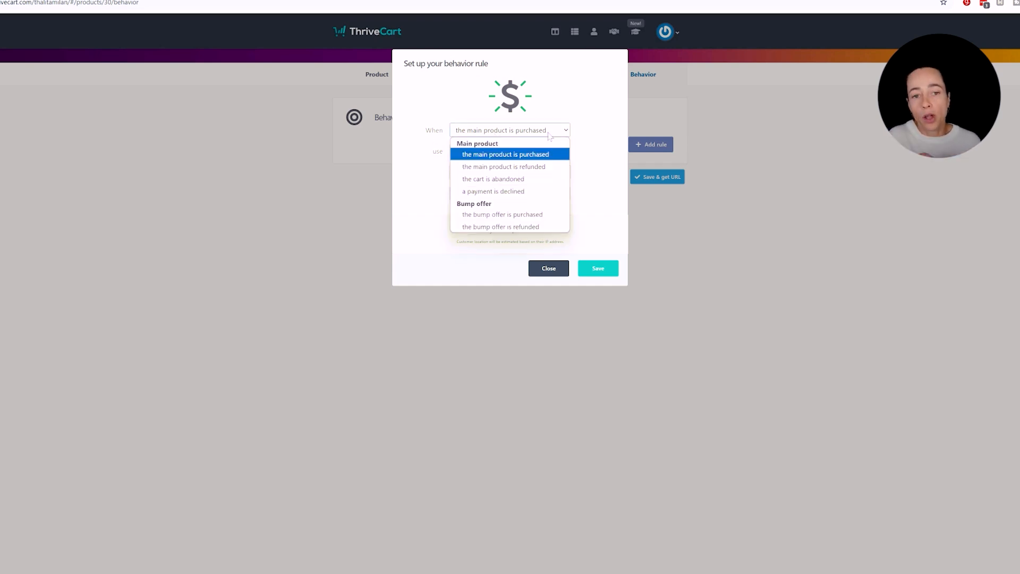
click(553, 153)
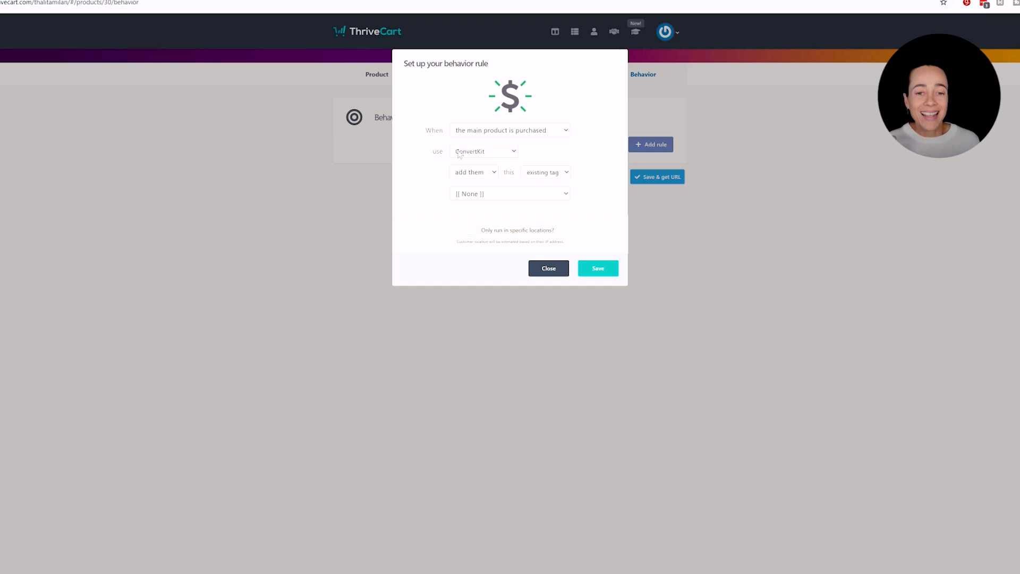
click(484, 156)
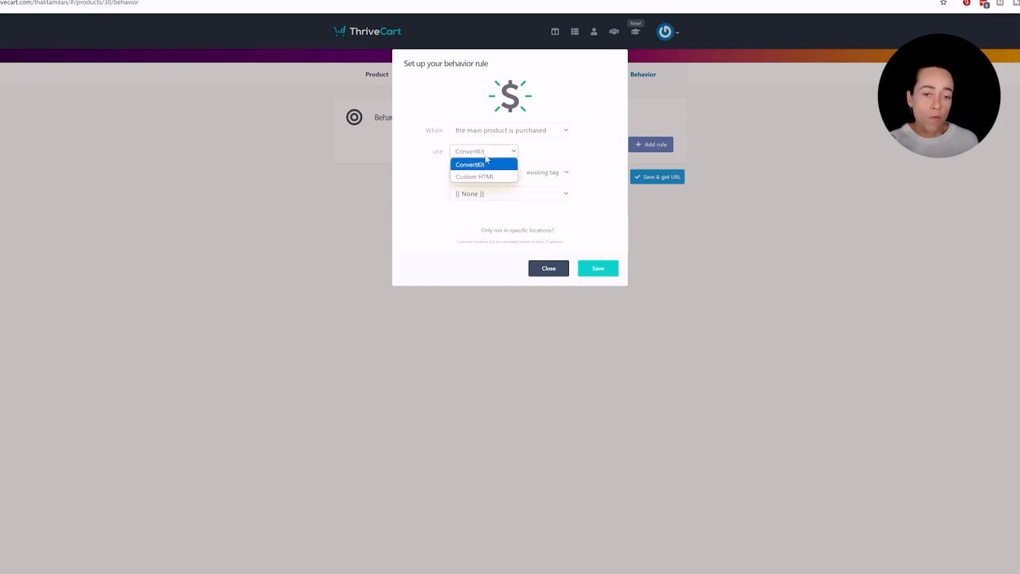
click(537, 158)
click(554, 175)
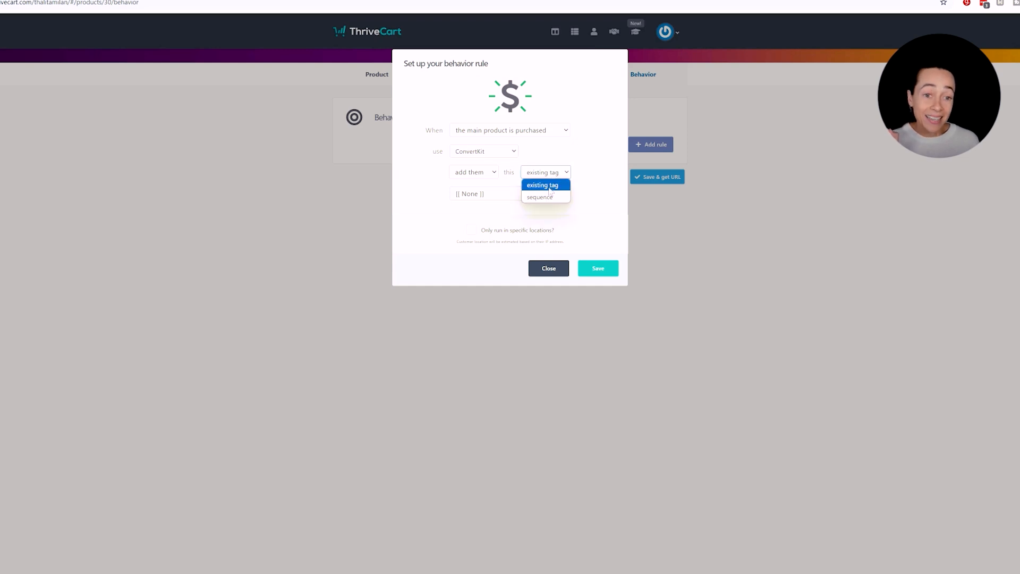
click(554, 189)
Review the existing ConvertKit tags offered for the behavior rule and leave the rule unsaved
click(538, 193)
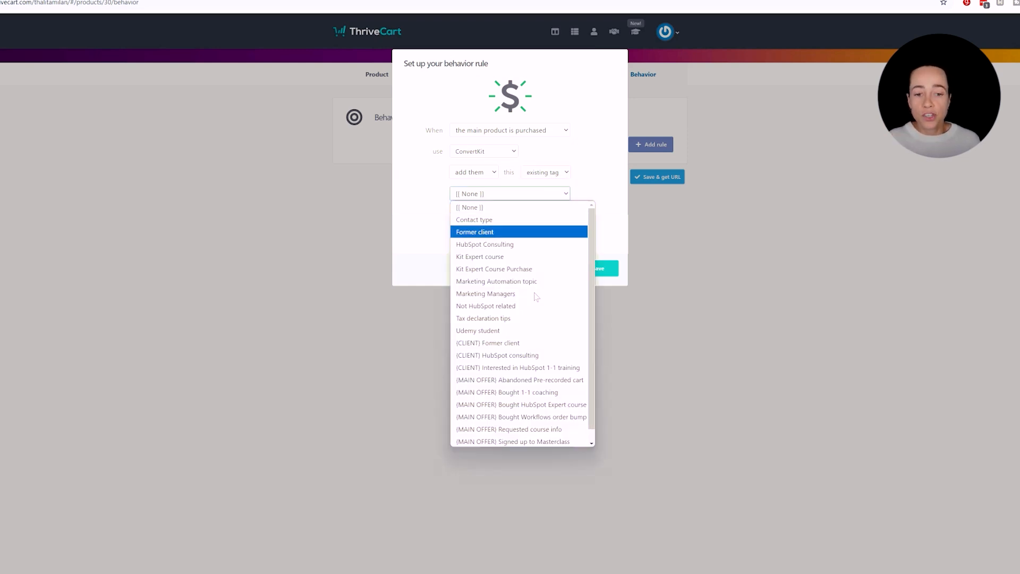
click(591, 196)
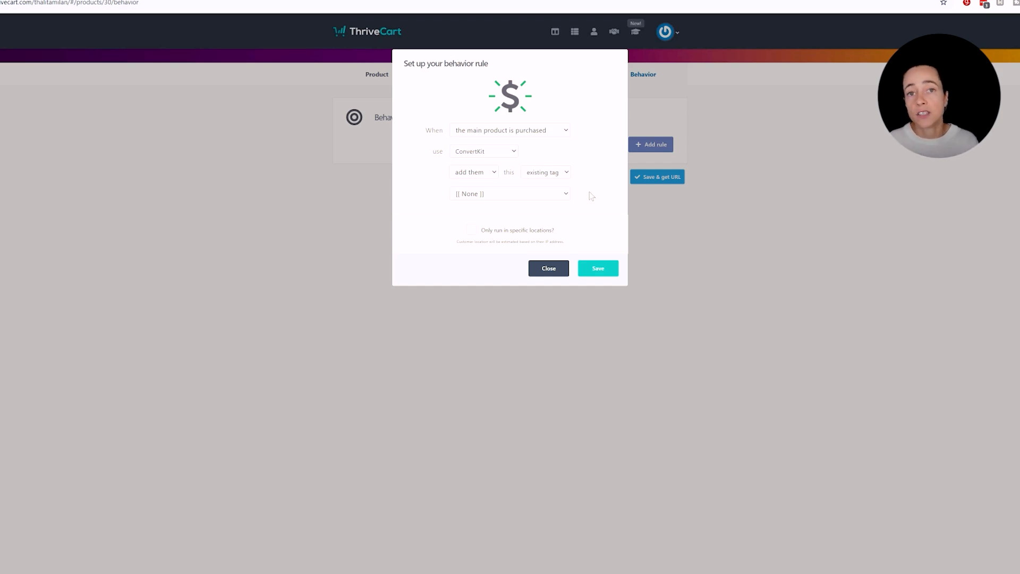
click(553, 196)
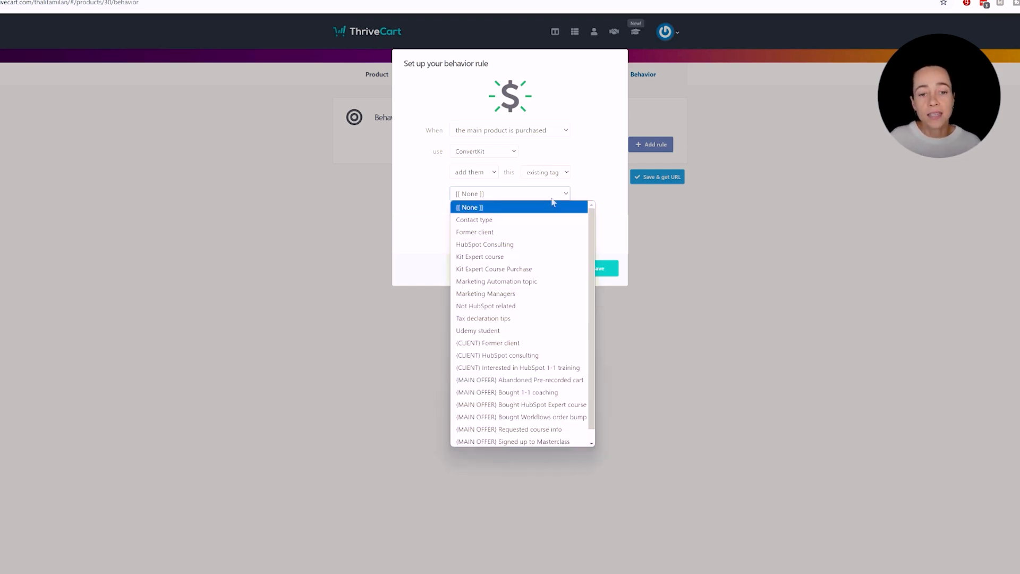
click(602, 169)
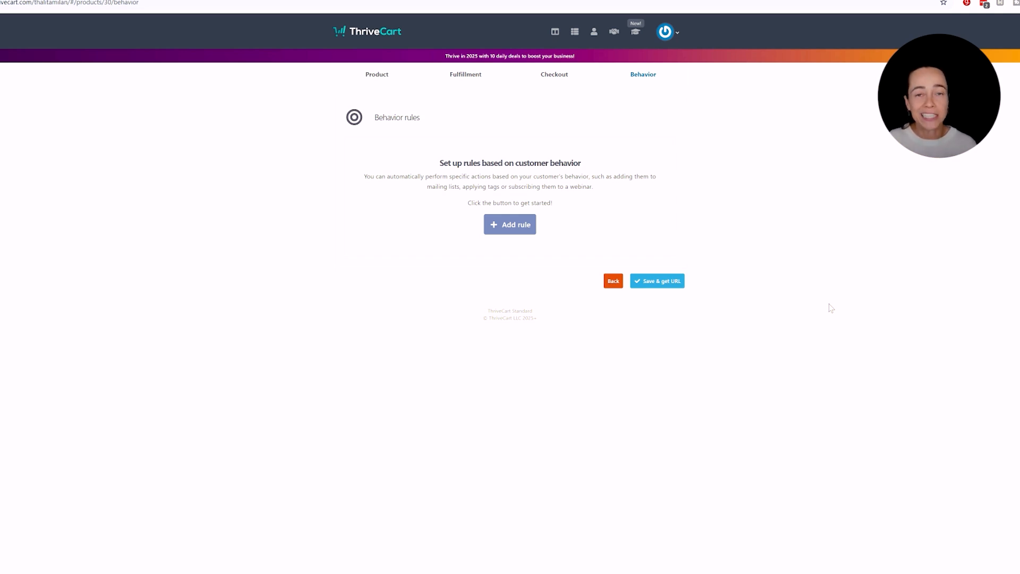
Set the Introduction to Calisthenics Training product's status to Live and save it to get its embed code
click(677, 281)
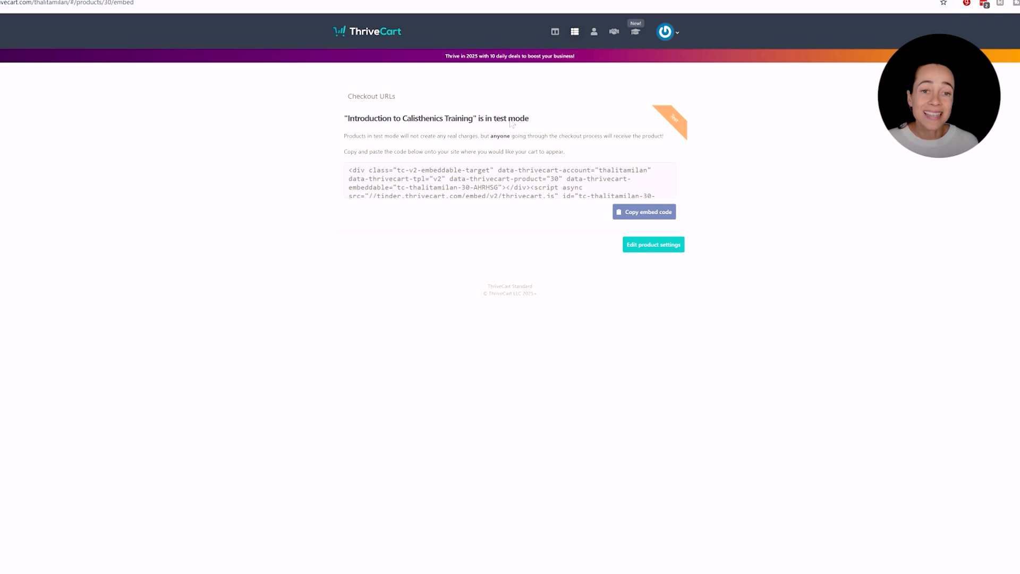
click(659, 247)
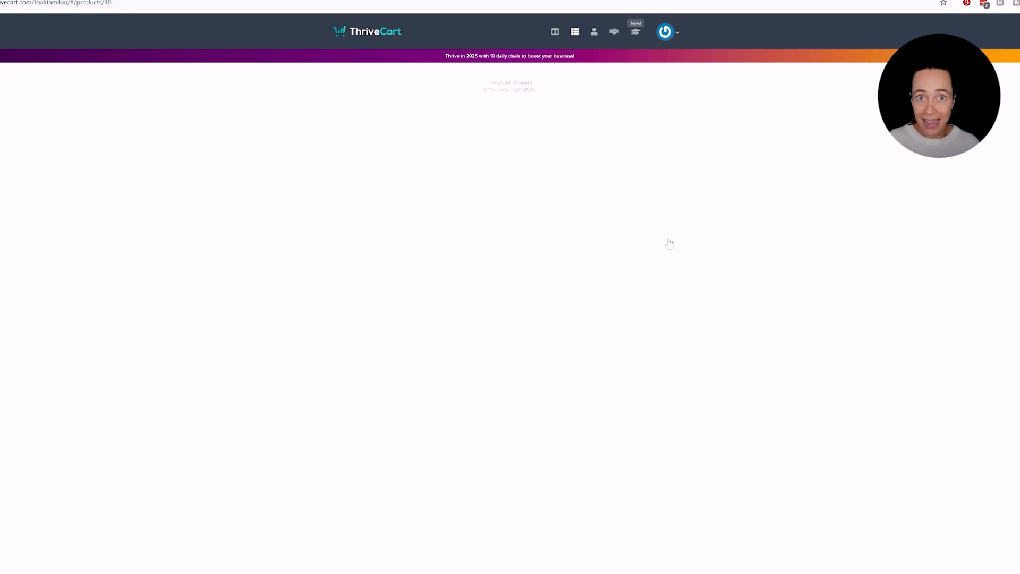
click(651, 199)
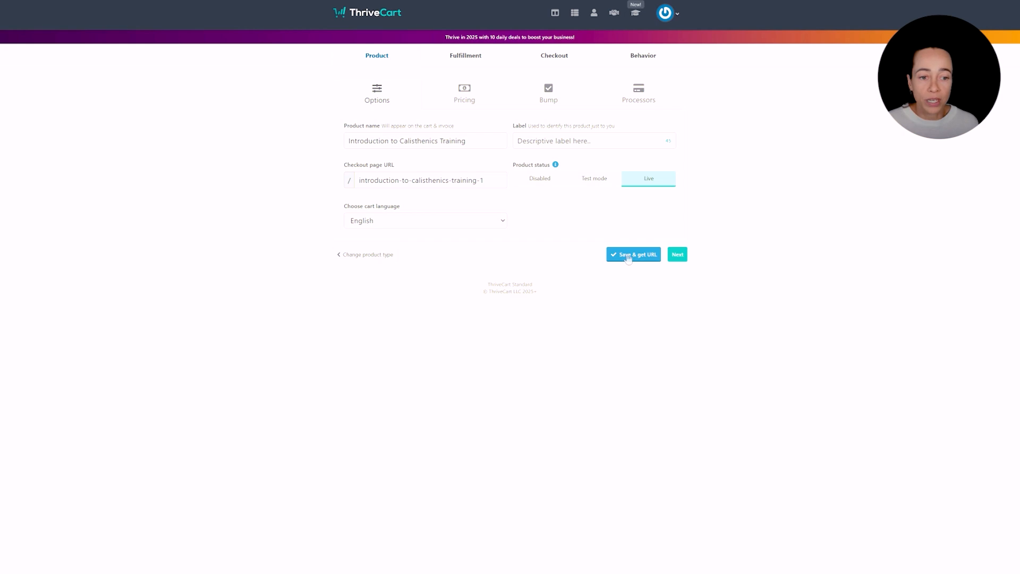
click(628, 256)
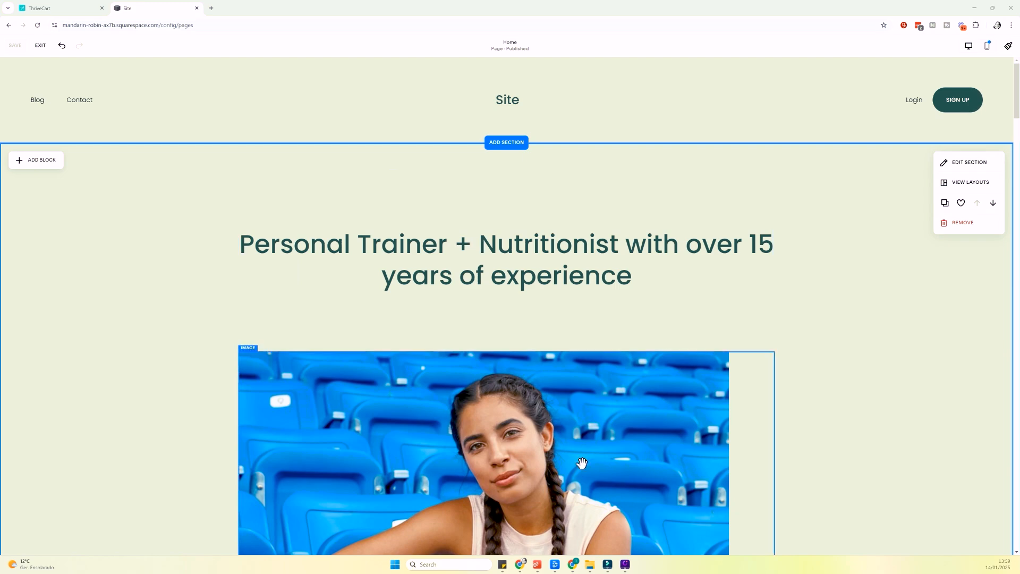
Open the embed data of the embedded scripts block on the Squarespace home page
scroll(582, 463, down, 15)
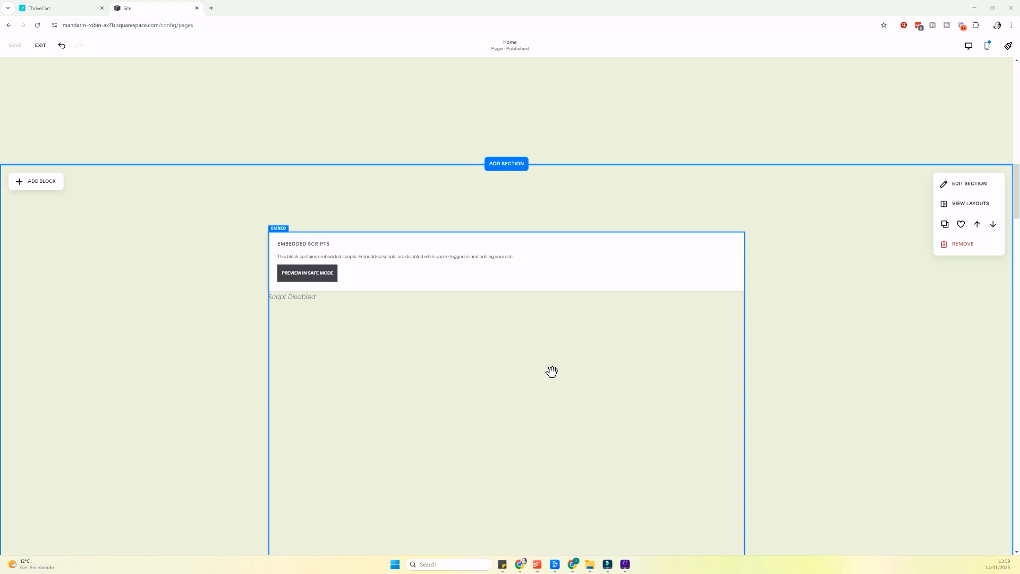
scroll(554, 371, down, 2)
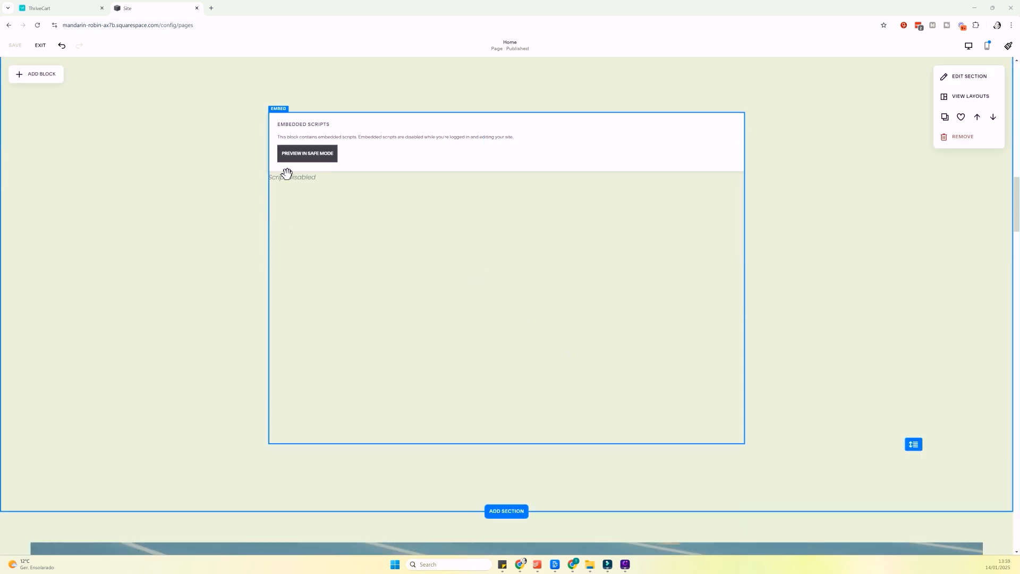
click(365, 224)
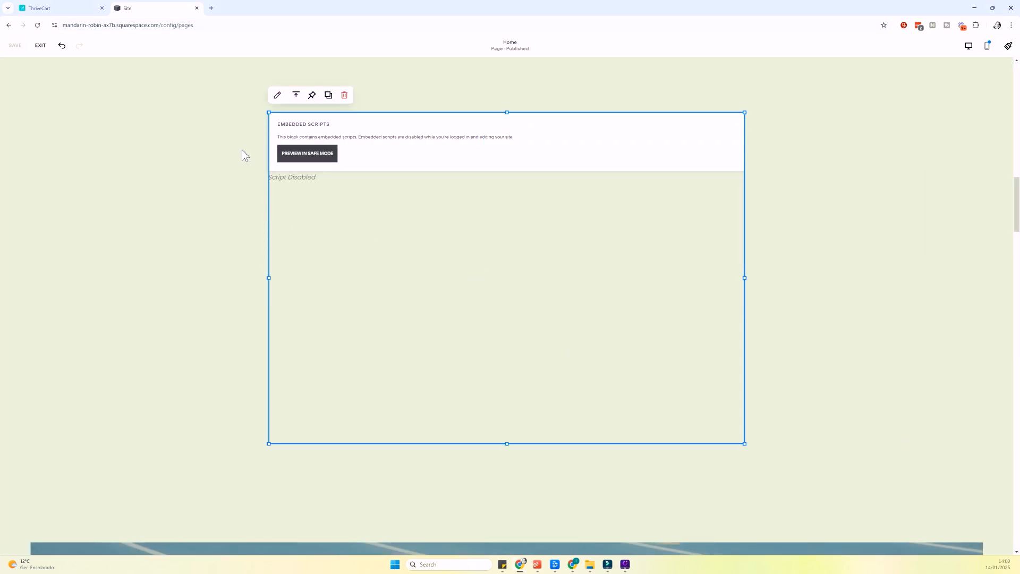
click(277, 95)
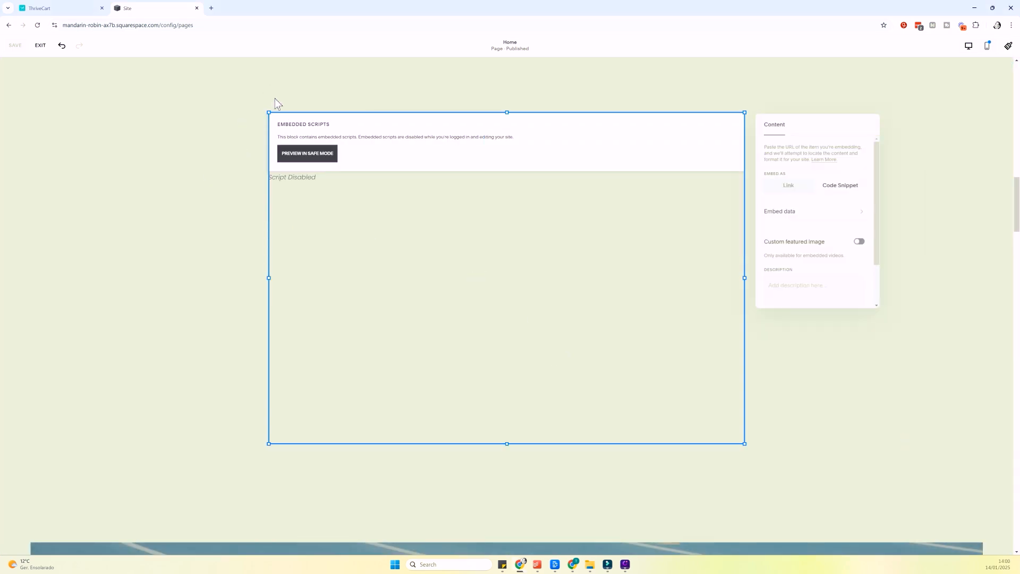
click(811, 211)
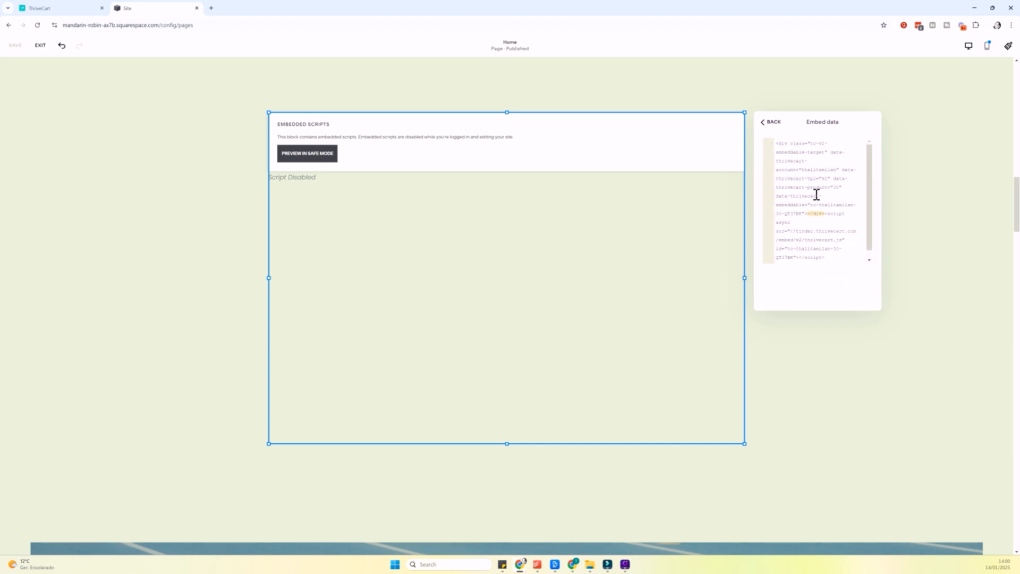
Check the product's embed code in ThriveCart, then examine the embedded checkout on the Squarespace page
click(51, 5)
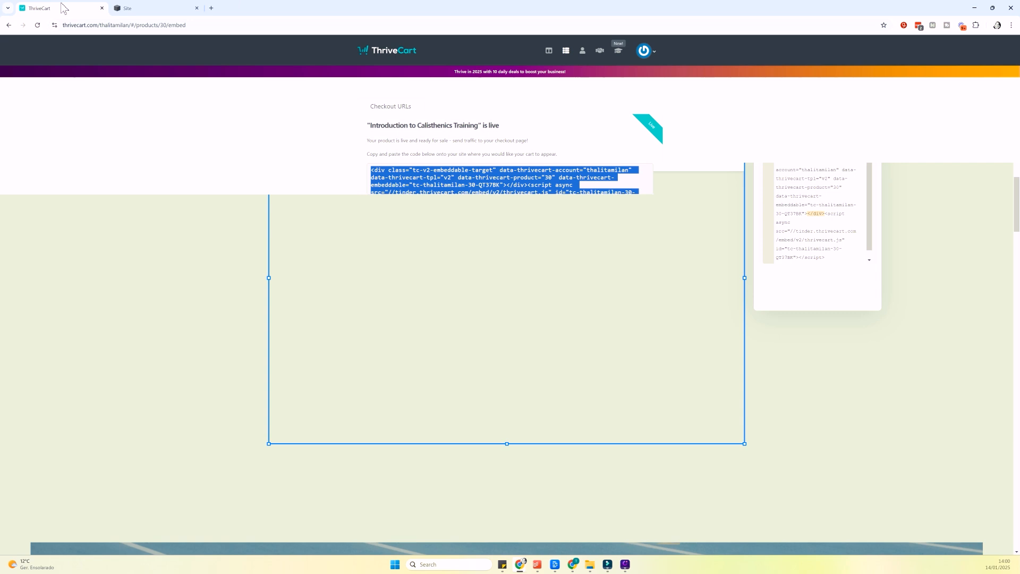
click(162, 7)
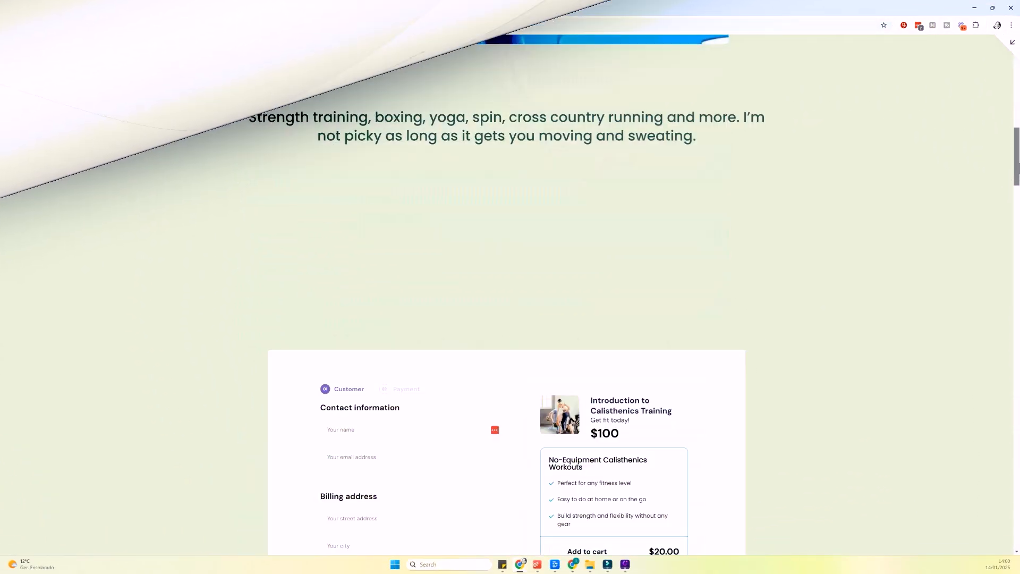
scroll(541, 51, down, 5)
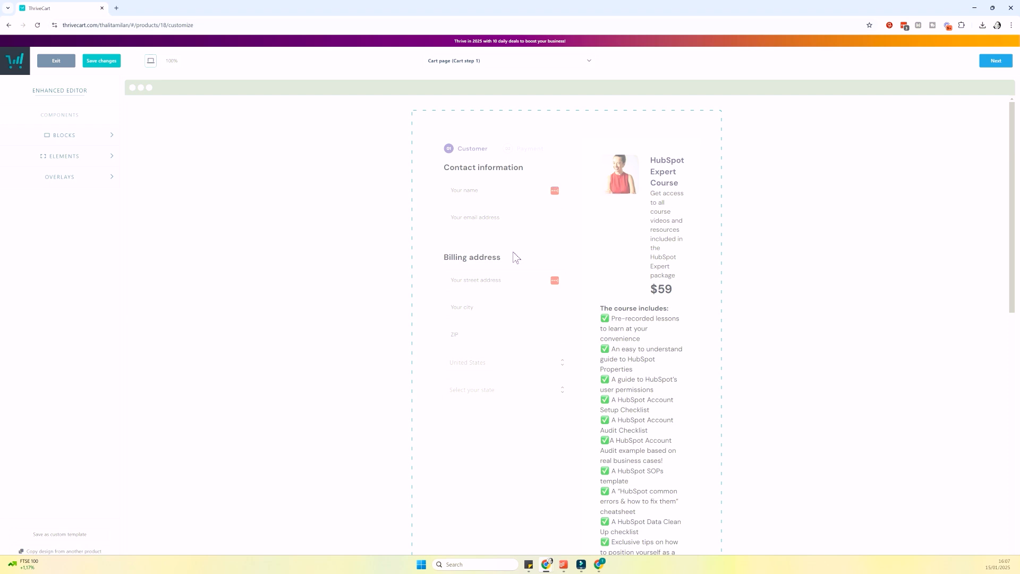
Examine the HubSpot Expert Course cart page and its bump offer, then open the "Coaching session with me" funnel page
scroll(648, 335, down, 2)
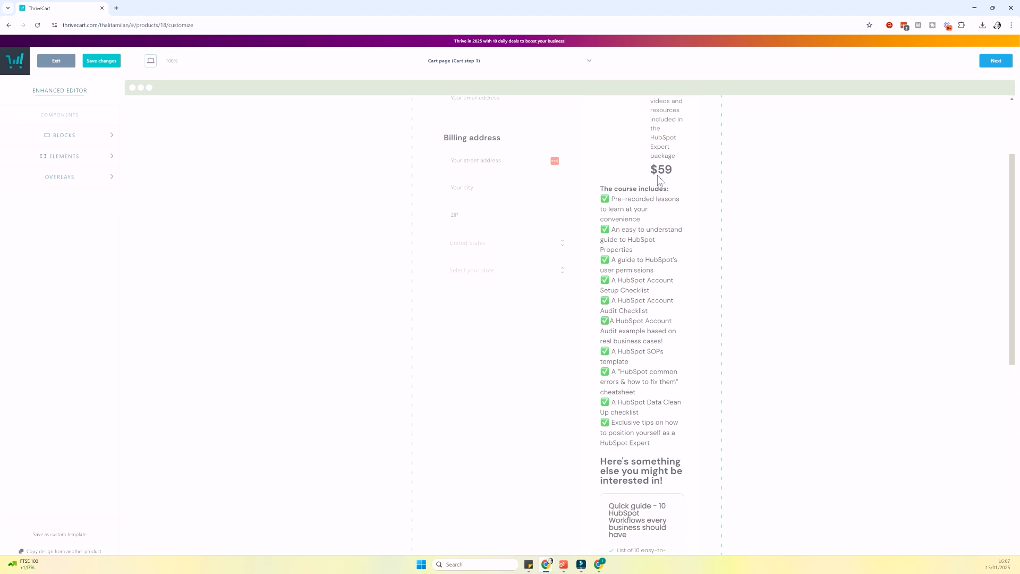
scroll(659, 215, down, 3)
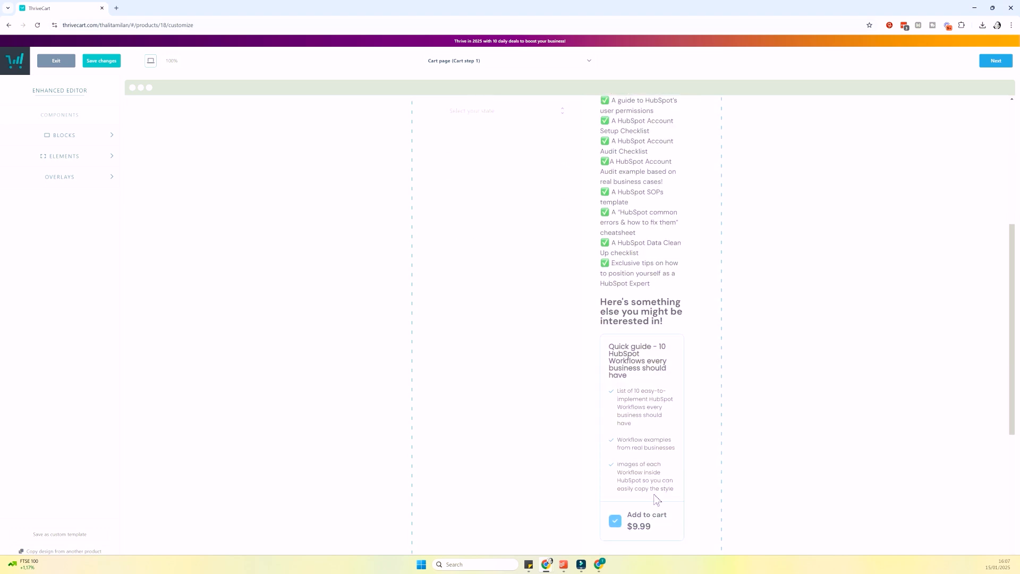
scroll(650, 457, down, 2)
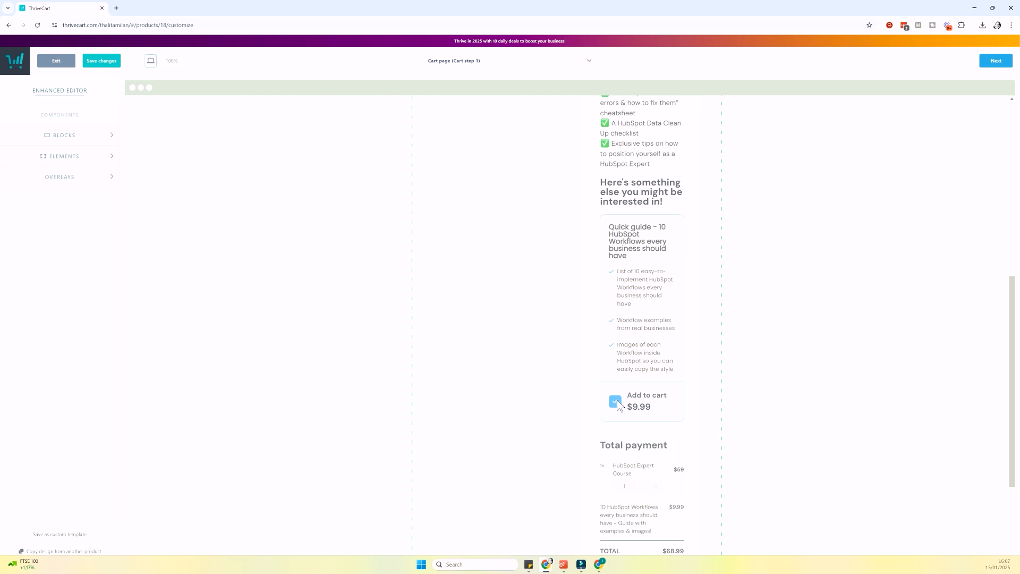
scroll(618, 405, up, 7)
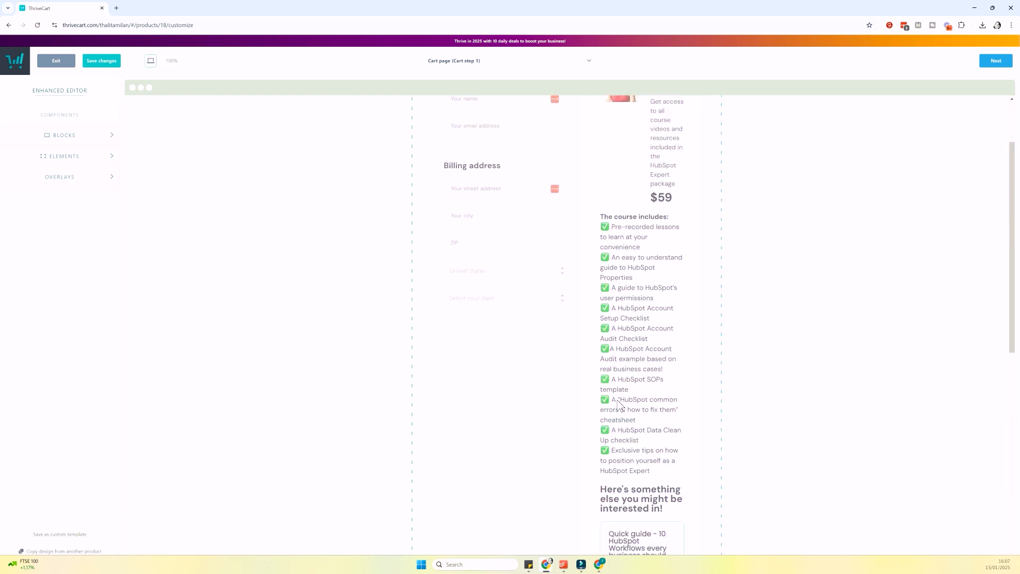
click(492, 62)
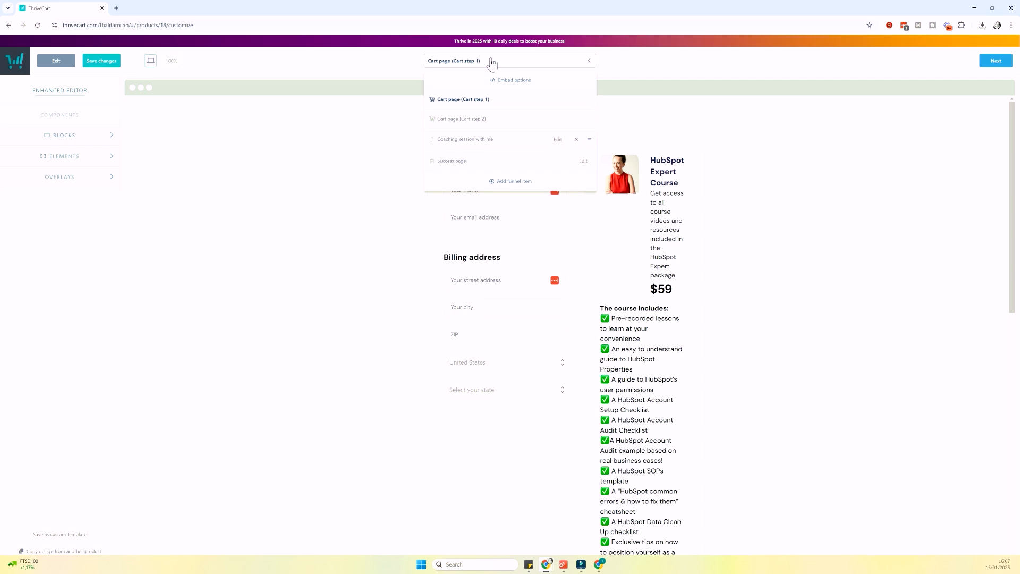
click(465, 140)
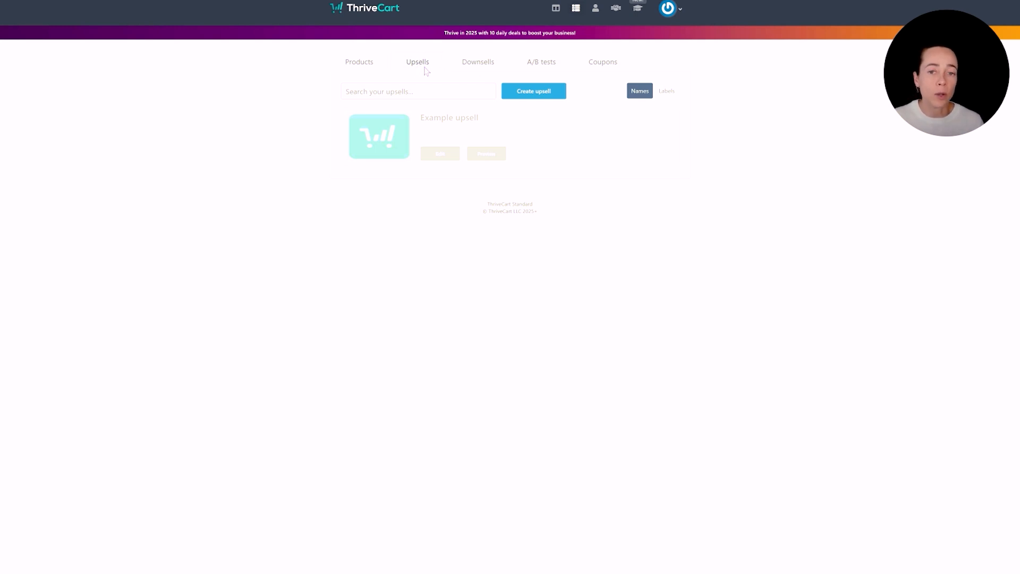
Create a new upsell and choose its type to reach the upsell settings
click(533, 92)
click(573, 152)
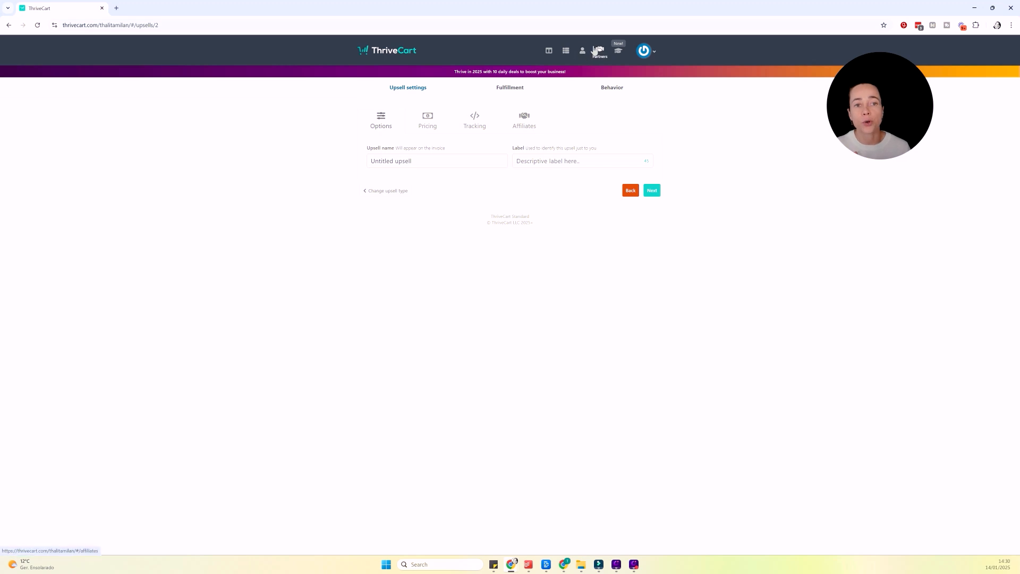
Open the live Introduction to Calisthenics Training product and launch its checkout design editor, keeping the existing design
click(566, 51)
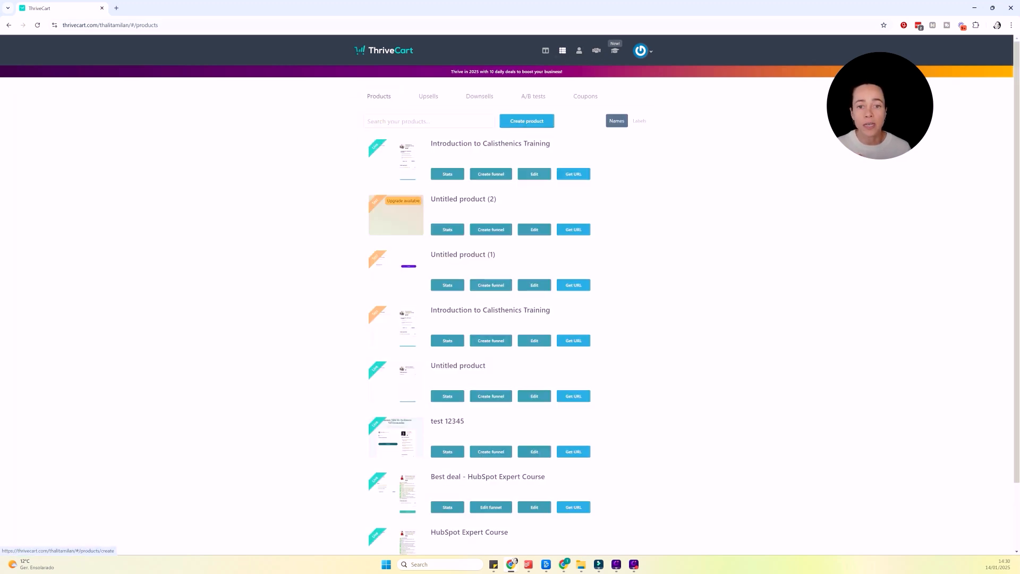
click(534, 175)
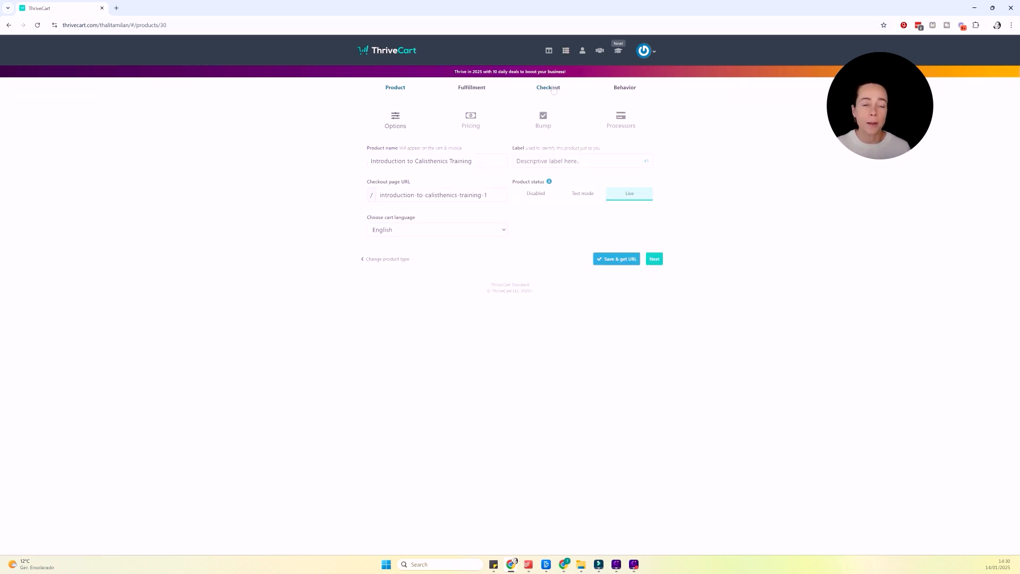
click(551, 124)
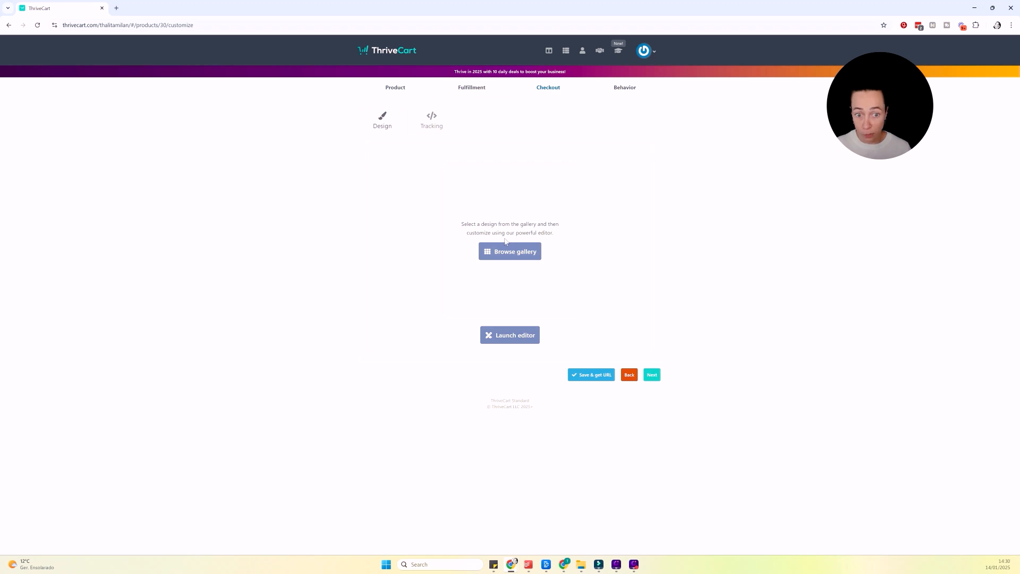
click(509, 253)
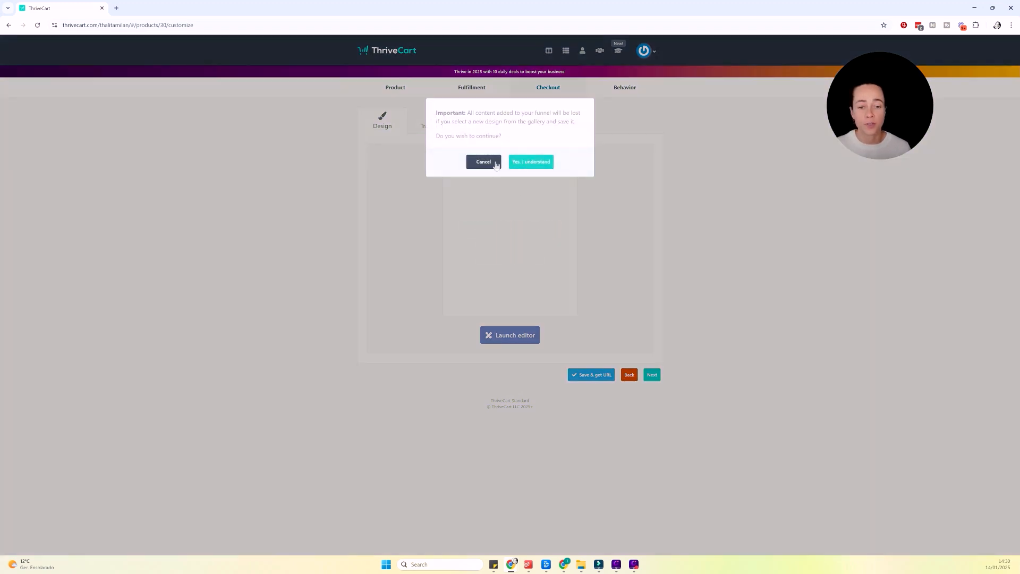
click(496, 164)
click(523, 345)
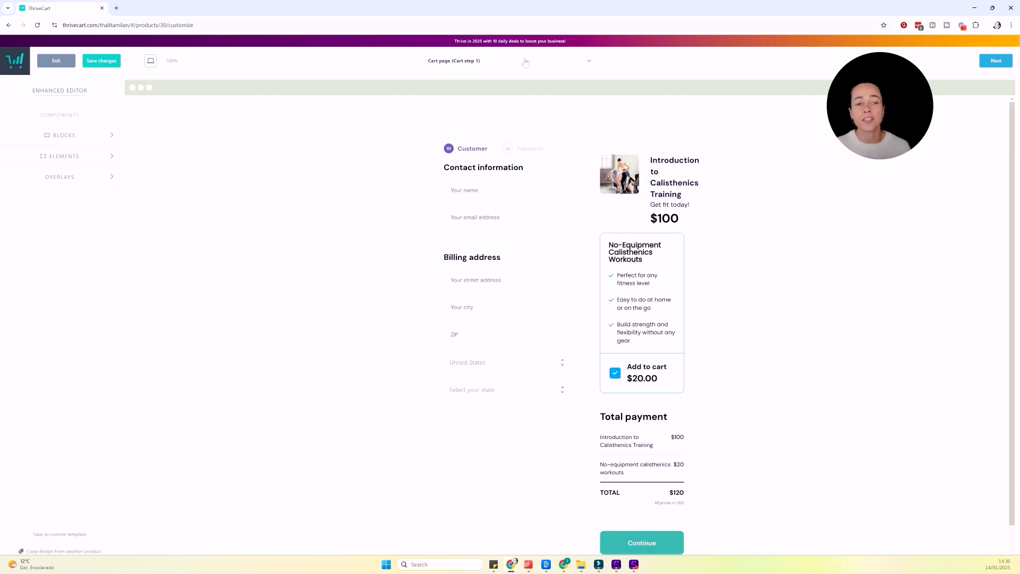
Check which upsells can be added as a funnel item to the checkout, cancel the addition and exit the editor without saving
click(459, 61)
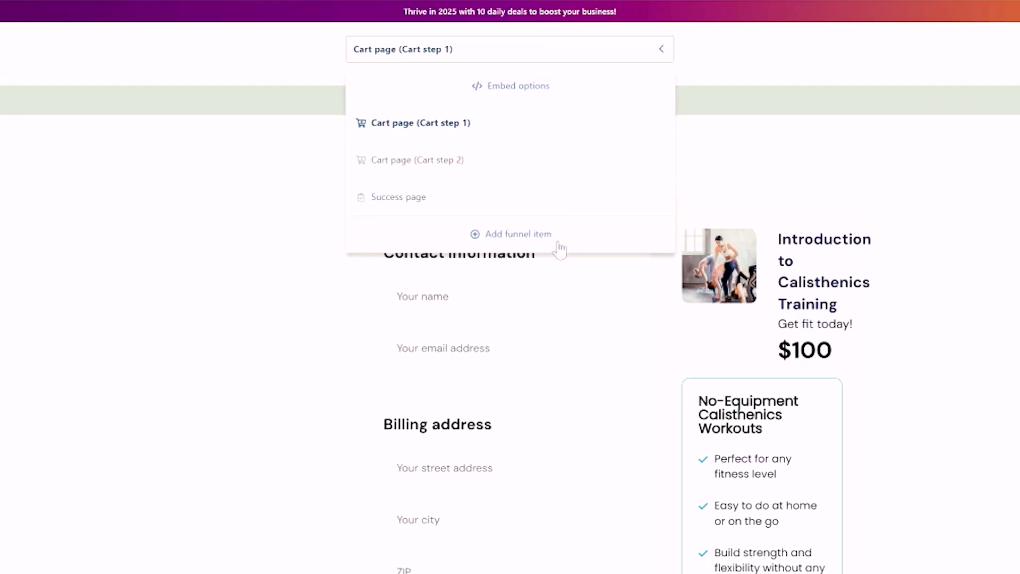
click(529, 235)
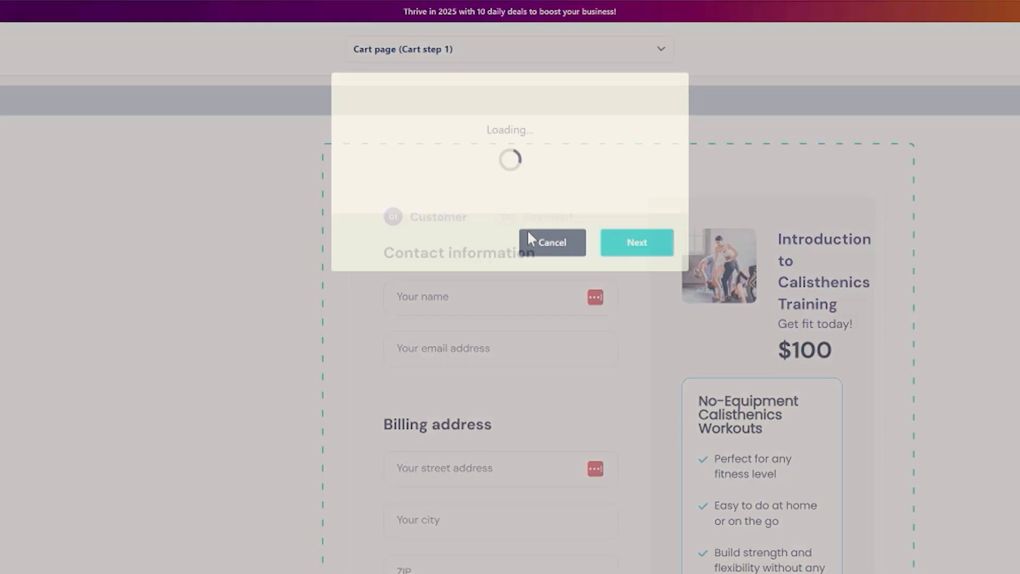
click(501, 142)
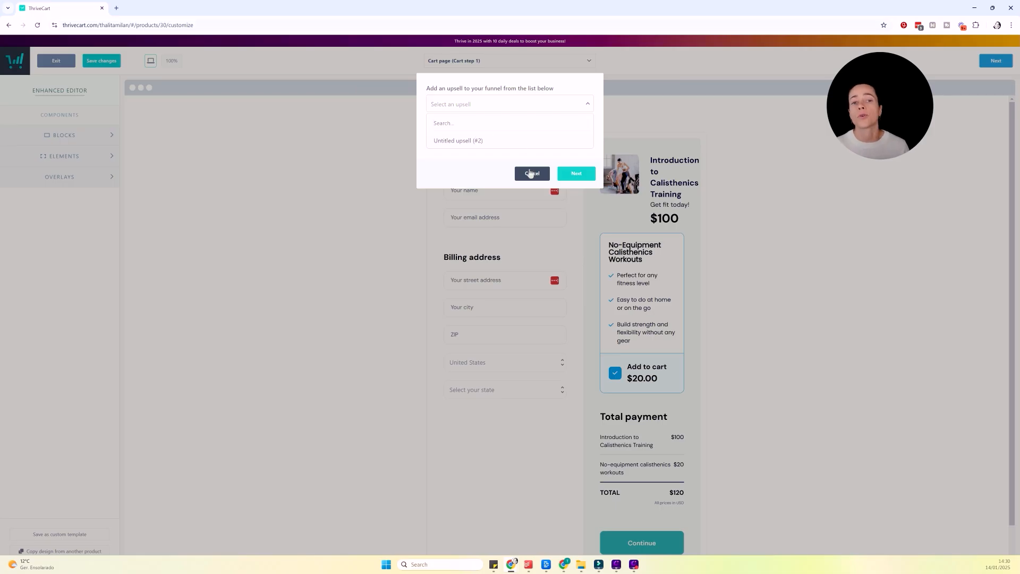
click(552, 264)
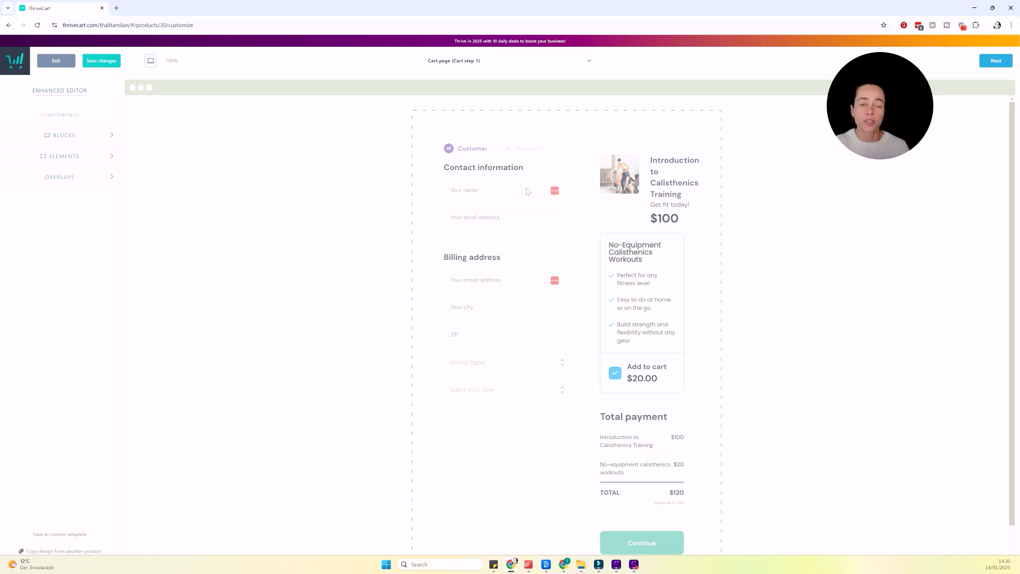
click(71, 61)
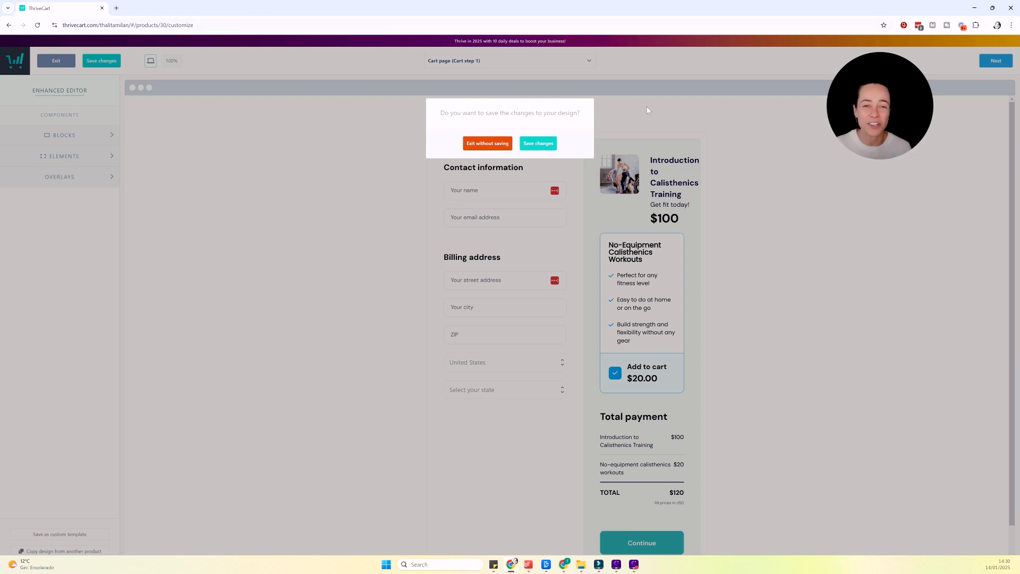
click(493, 144)
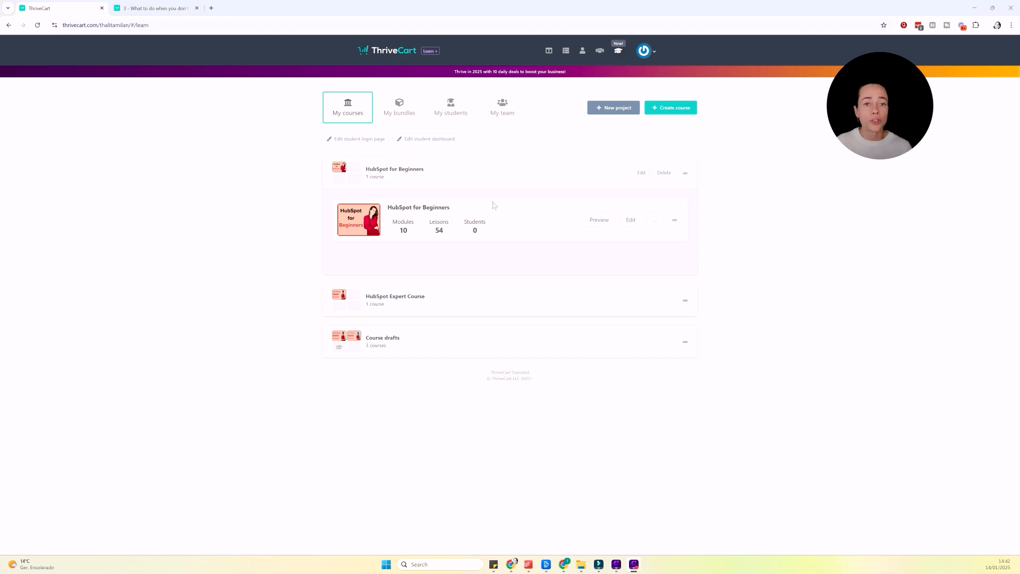
Examine the fields and layout options for creating a new course, then cancel the creation
click(671, 108)
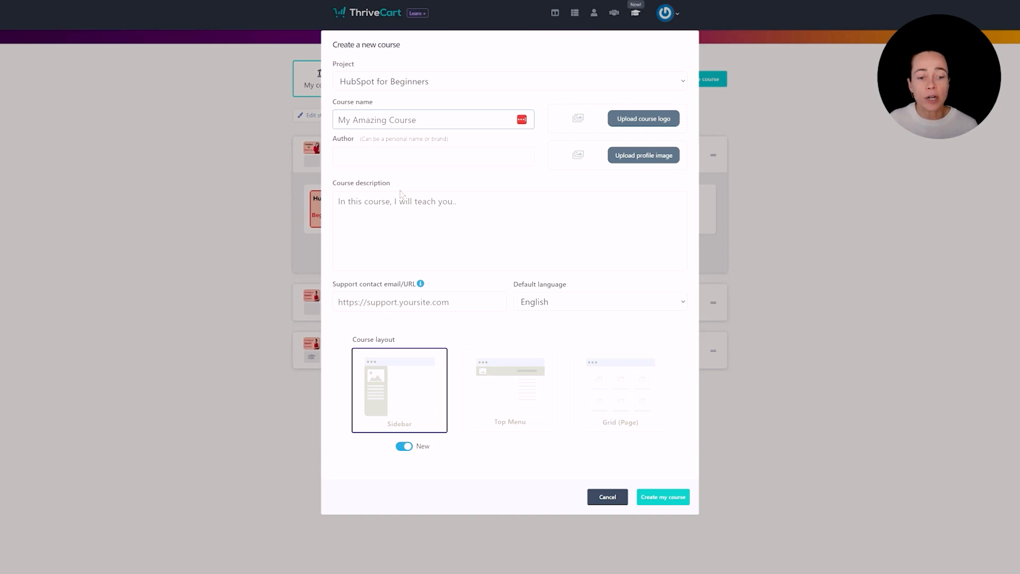
click(607, 496)
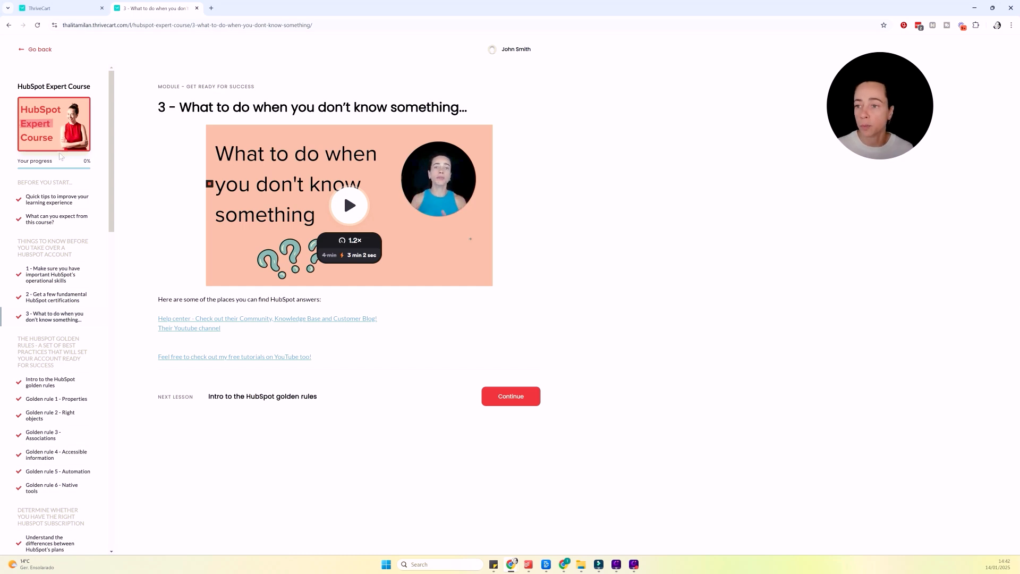
Examine the HubSpot Expert Course in the student view, going through its introductory lessons and the first operational skills lesson
click(64, 108)
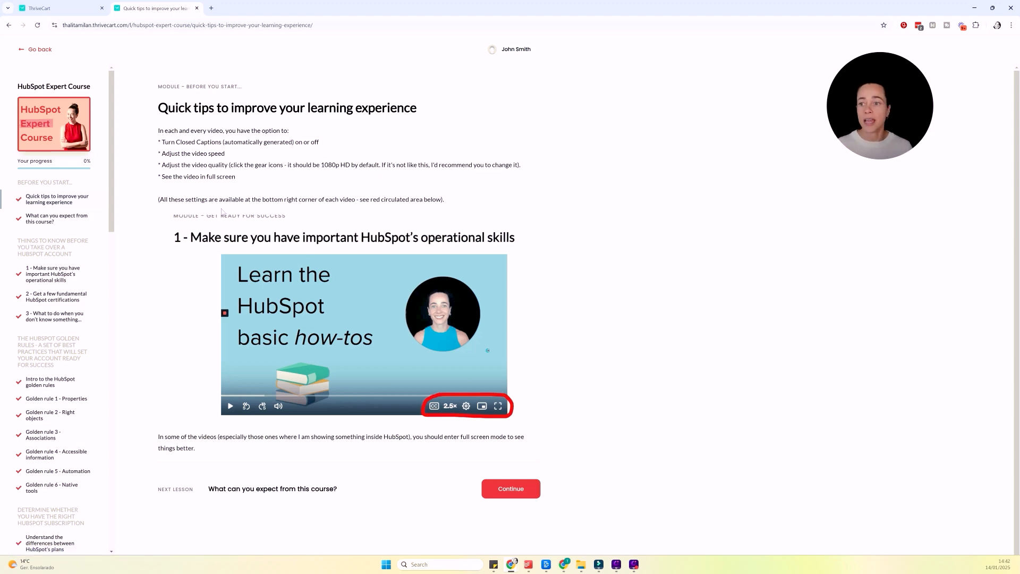
click(53, 219)
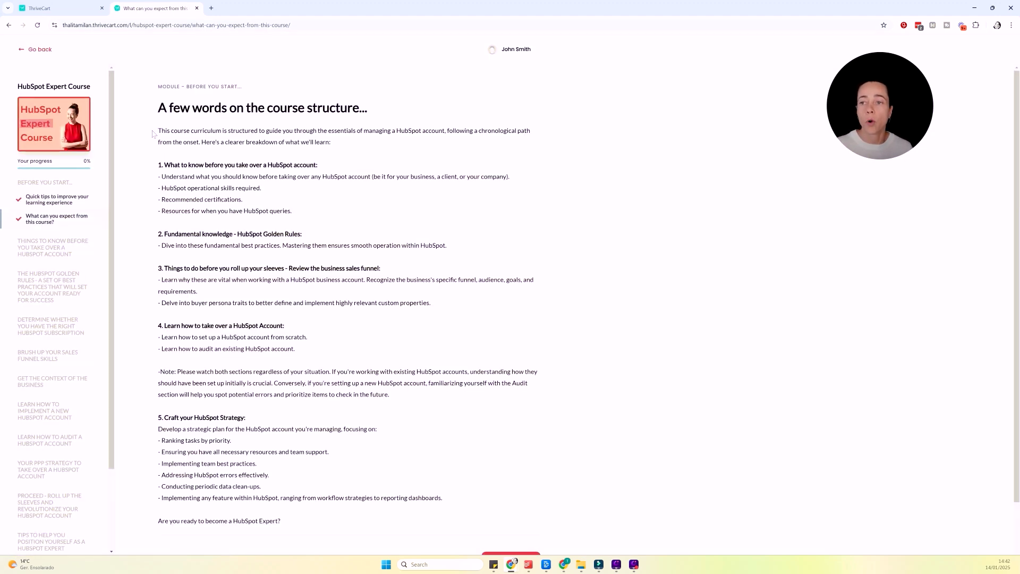
click(68, 273)
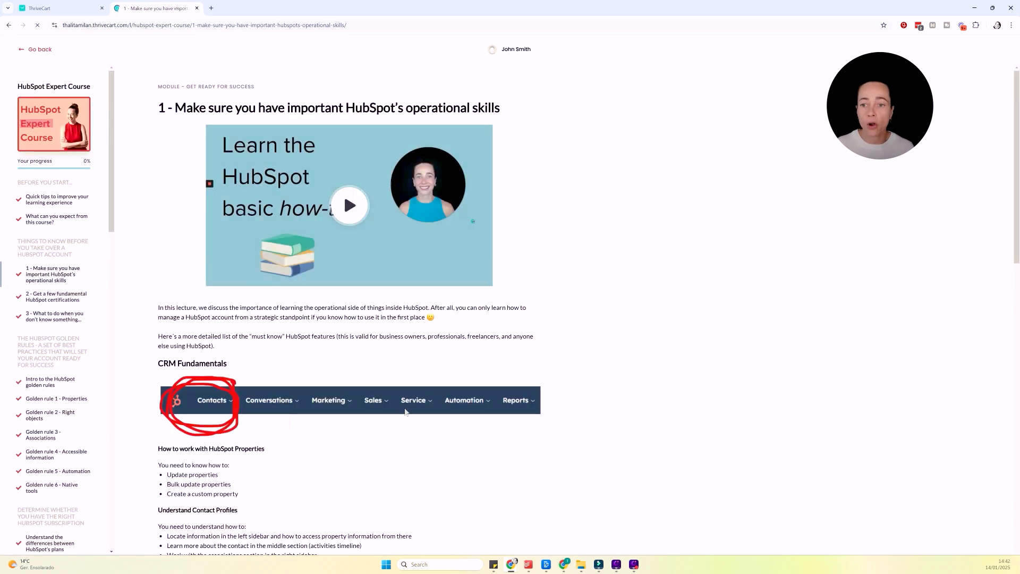
scroll(356, 404, down, 3)
scroll(356, 357, down, 3)
scroll(348, 319, up, 6)
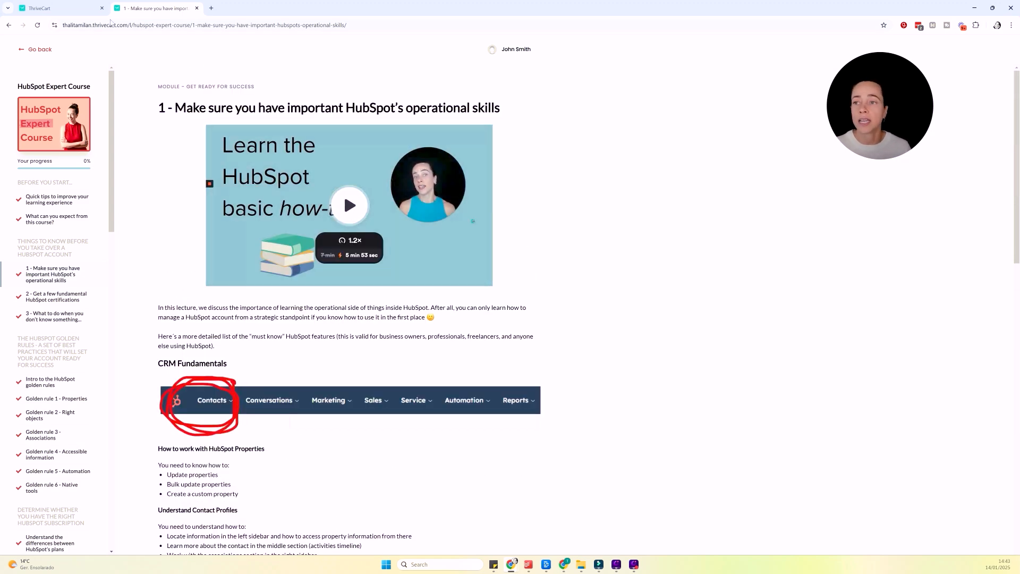
Return to the course list, expand the HubSpot Expert Course project and open its course for editing
click(85, 7)
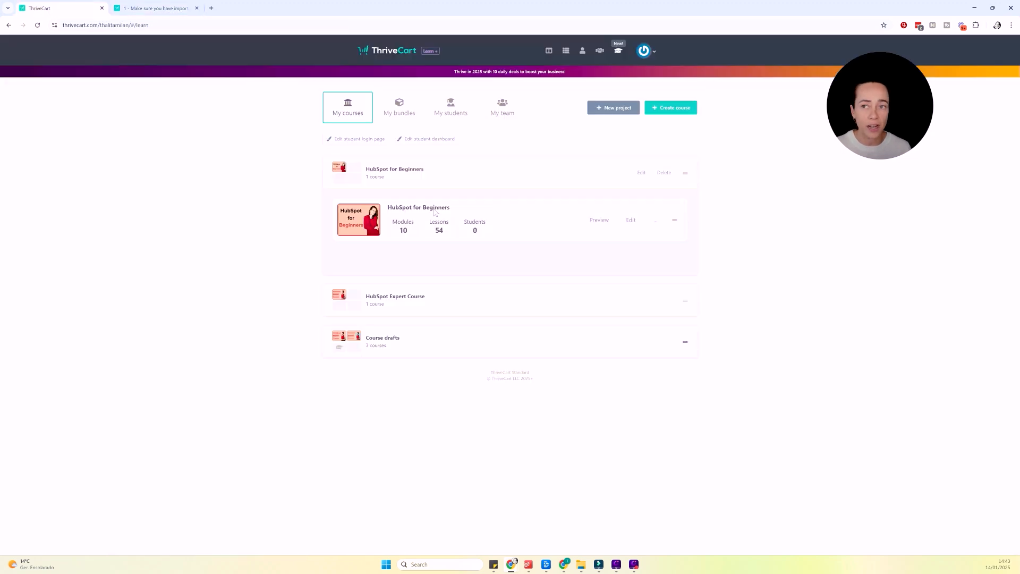
click(154, 8)
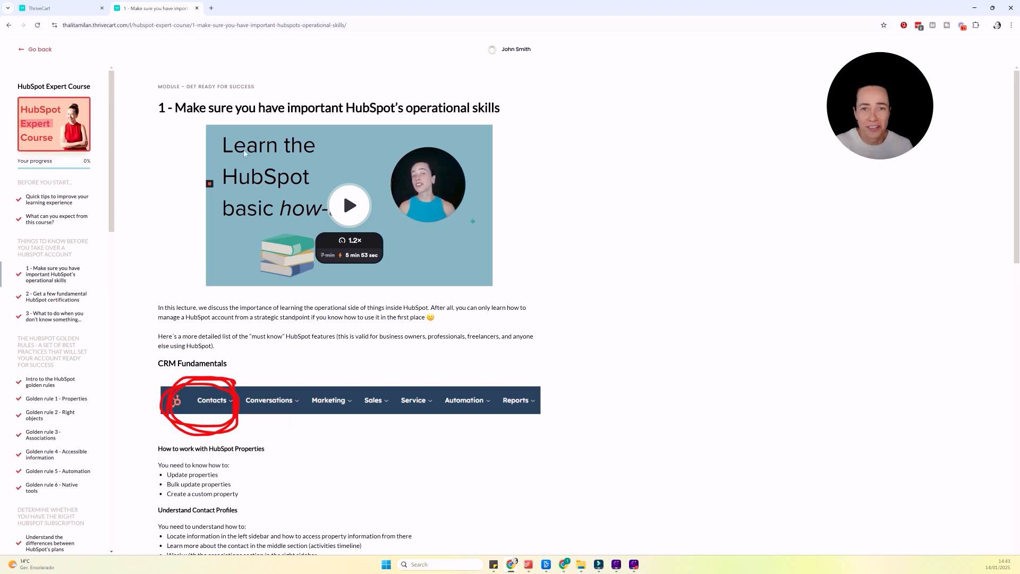
click(89, 6)
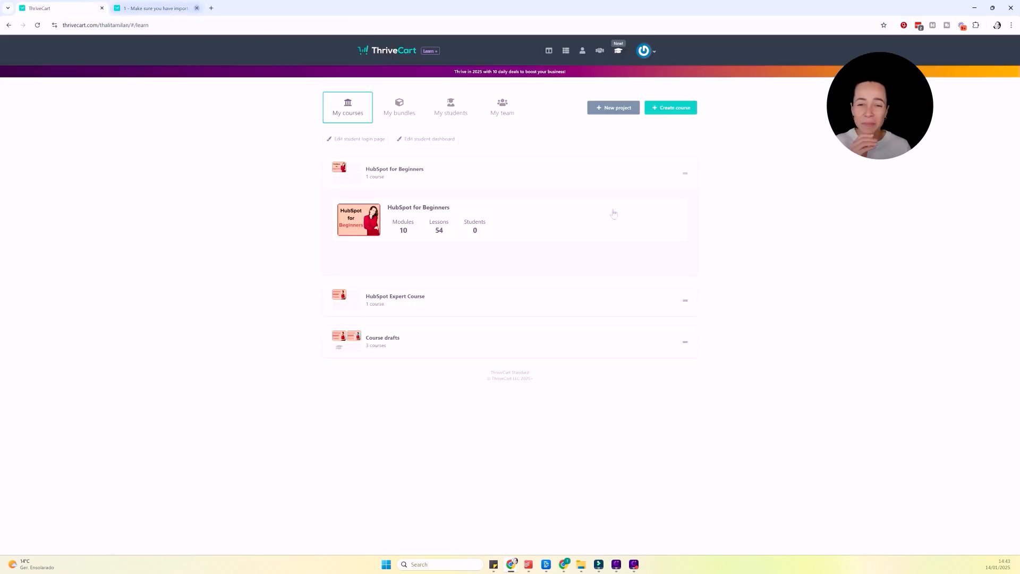
click(641, 299)
click(570, 169)
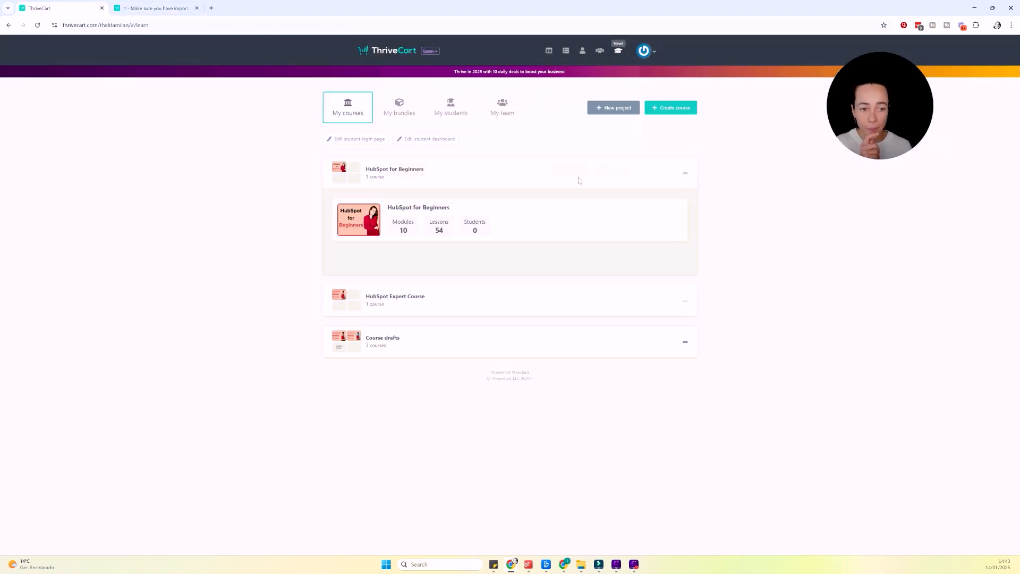
click(435, 308)
click(630, 262)
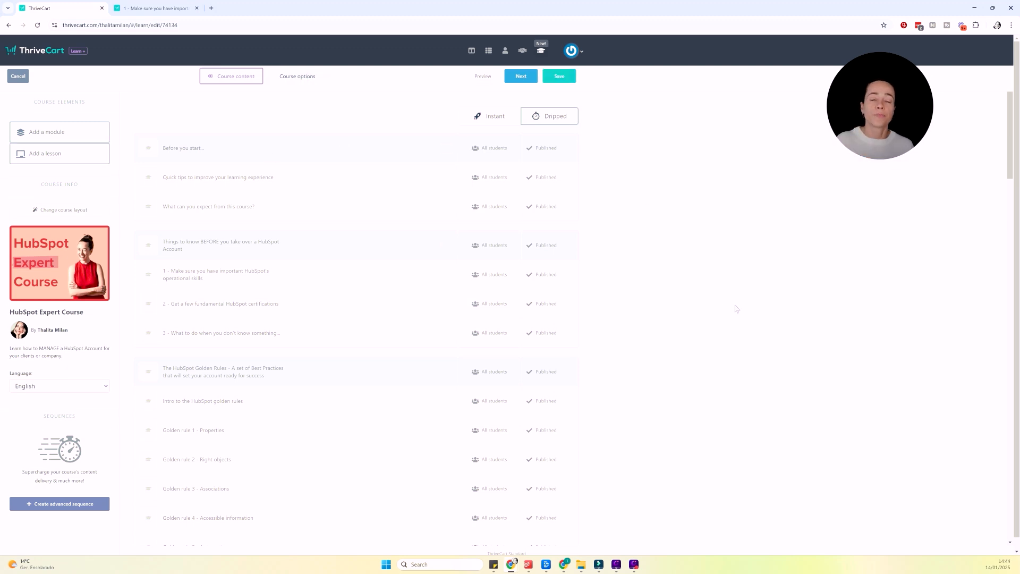
Examine the editor elements, styling options and content of the lesson "1 - Make sure you have important HubSpot's operational skills", then exit without saving
mouse_move(418, 283)
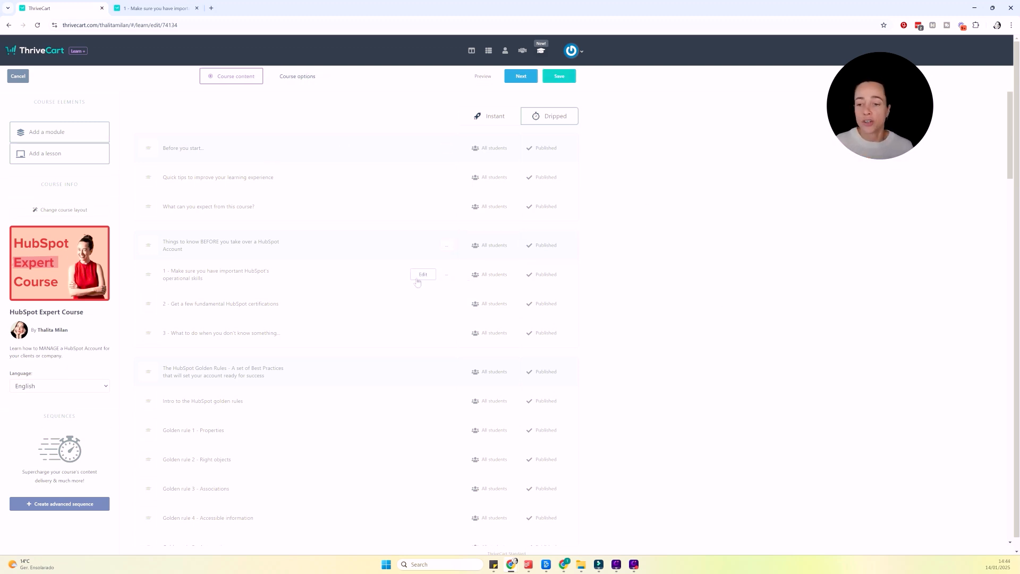
click(417, 279)
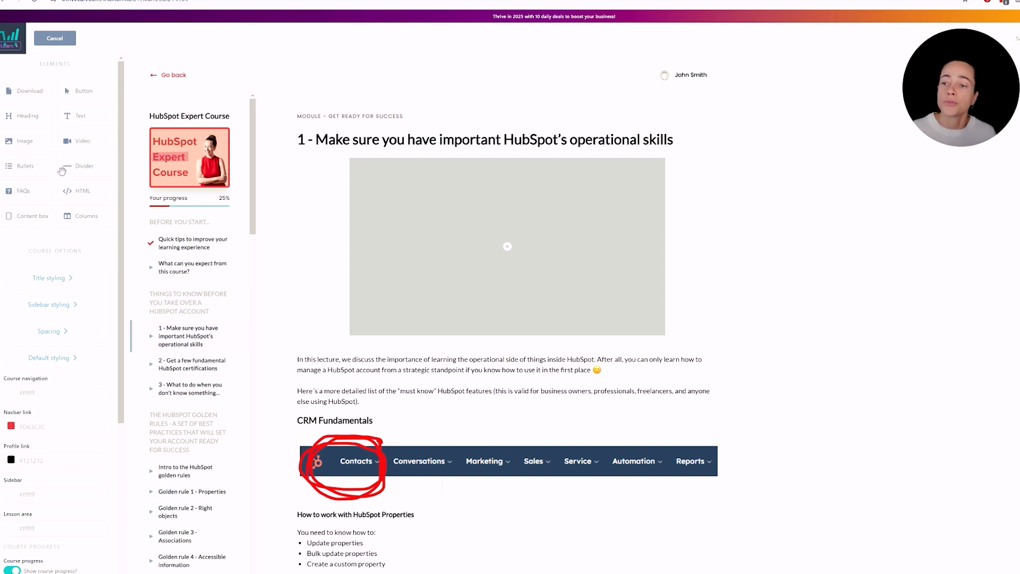
scroll(96, 198, down, 2)
scroll(95, 196, down, 2)
scroll(78, 115, up, 2)
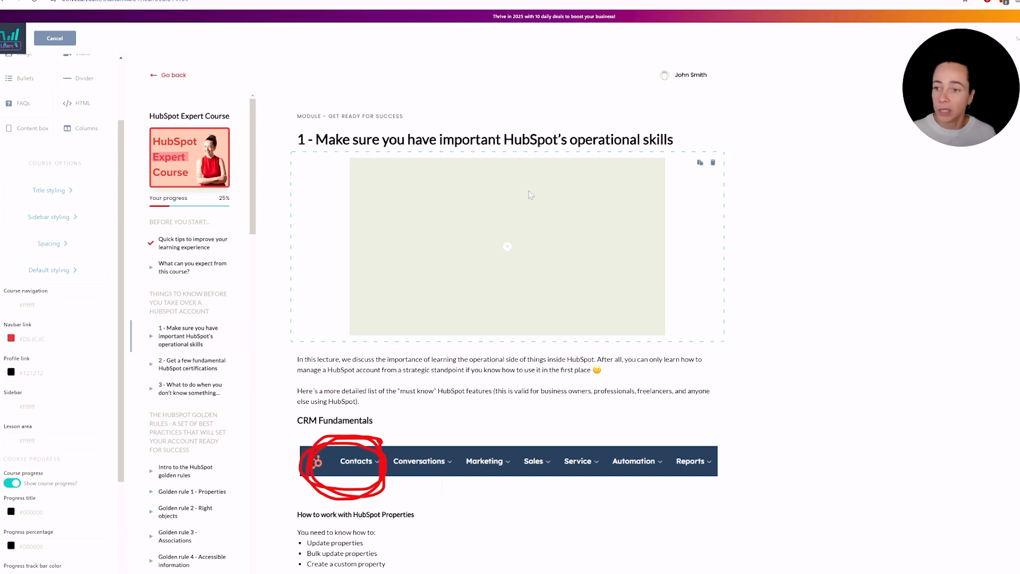
scroll(521, 194, down, 2)
scroll(76, 221, down, 3)
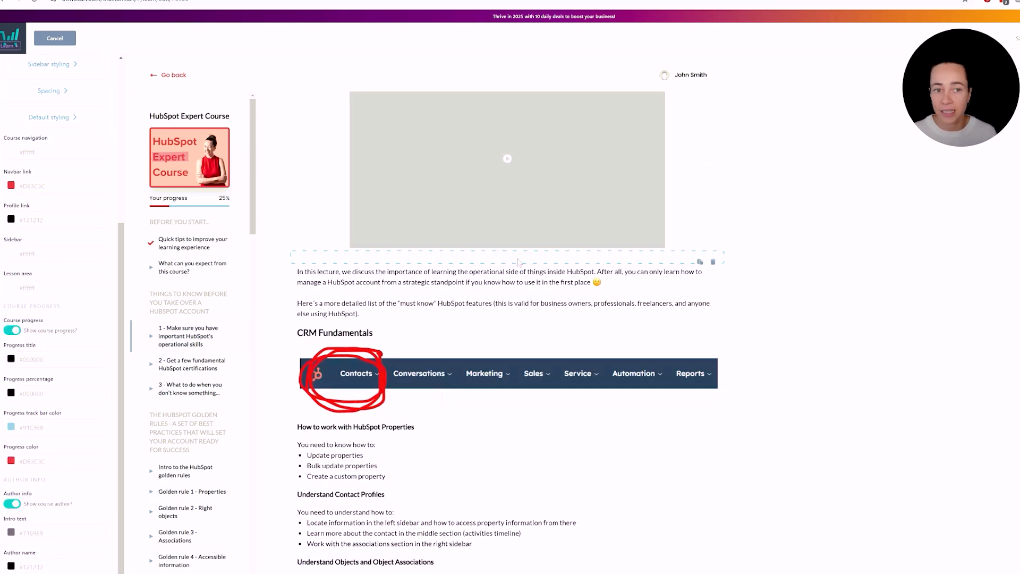
scroll(530, 310, down, 10)
scroll(530, 310, down, 3)
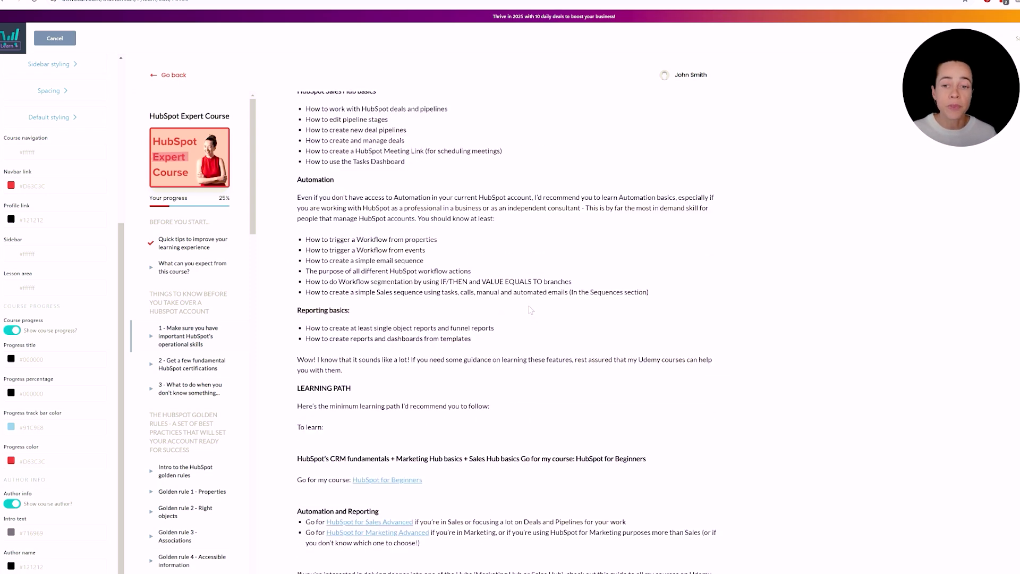
scroll(530, 310, up, 15)
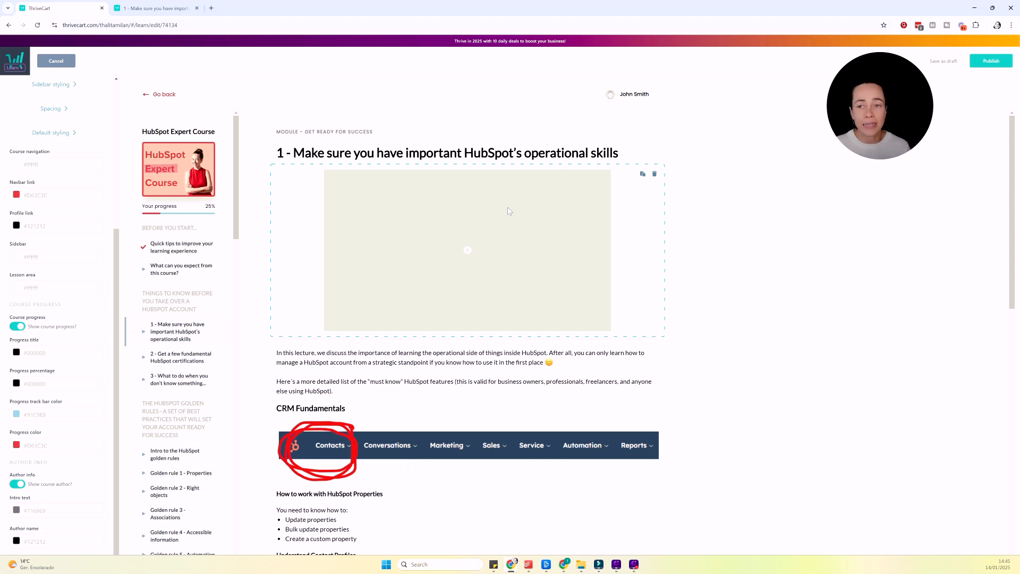
click(56, 60)
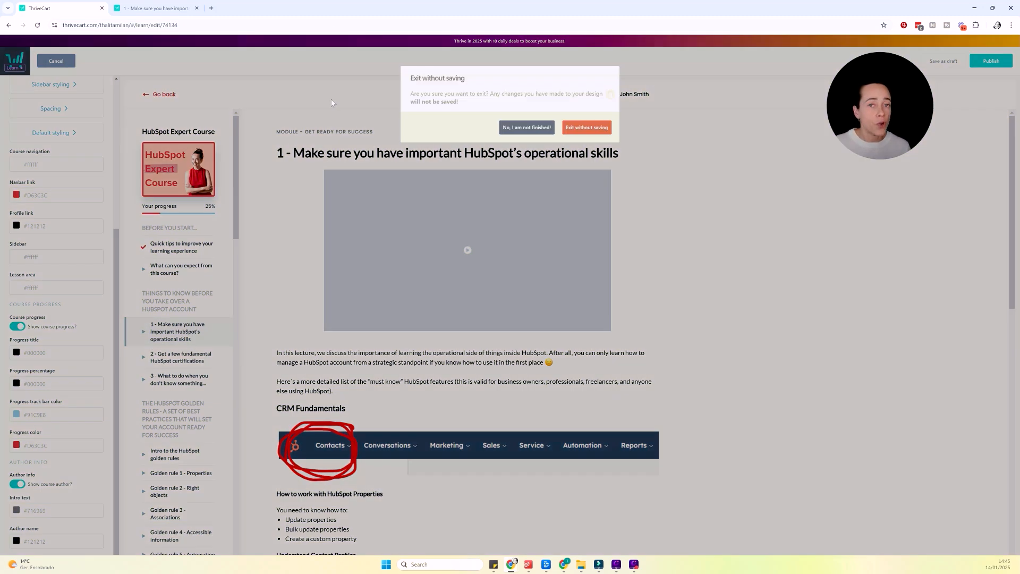
click(595, 132)
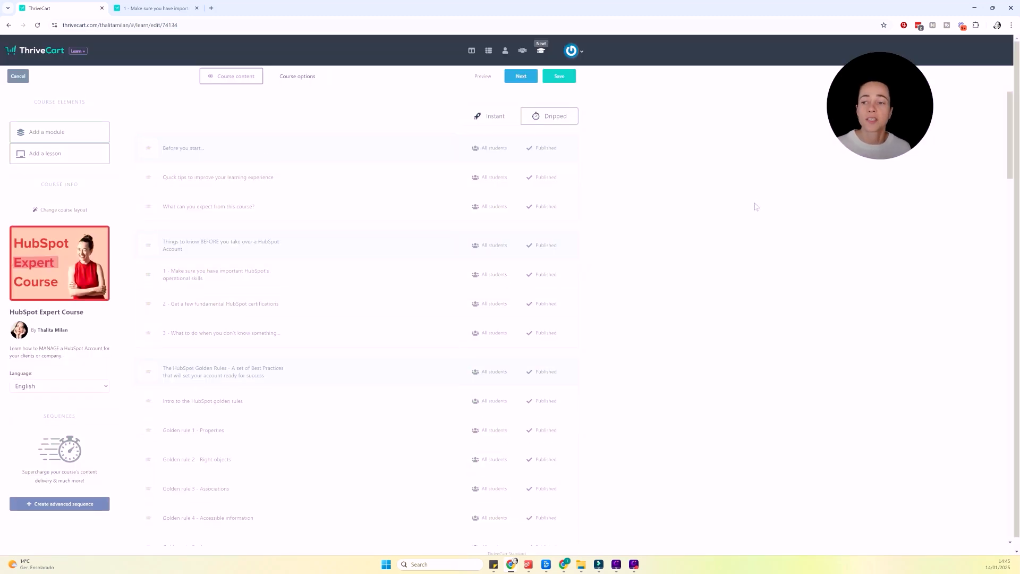